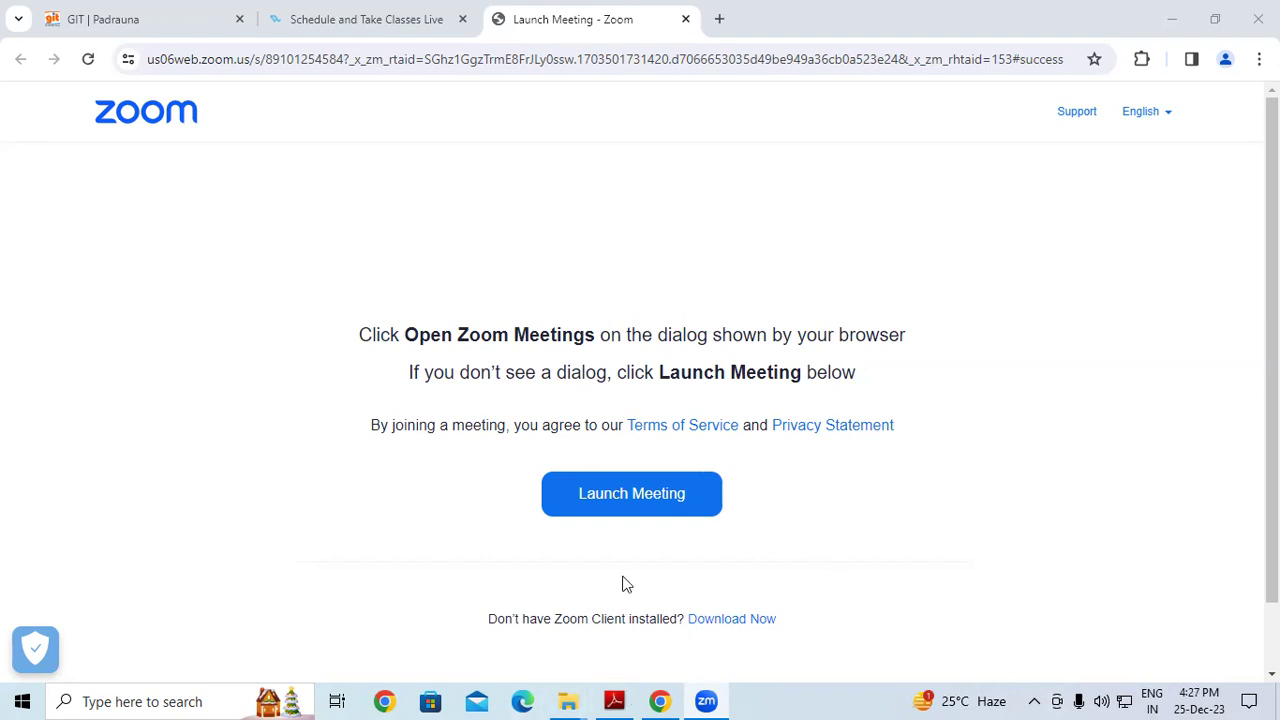
Switch from the Zoom launch page to the SBI bank statement PDF in Adobe Reader
key("alt+Tab")
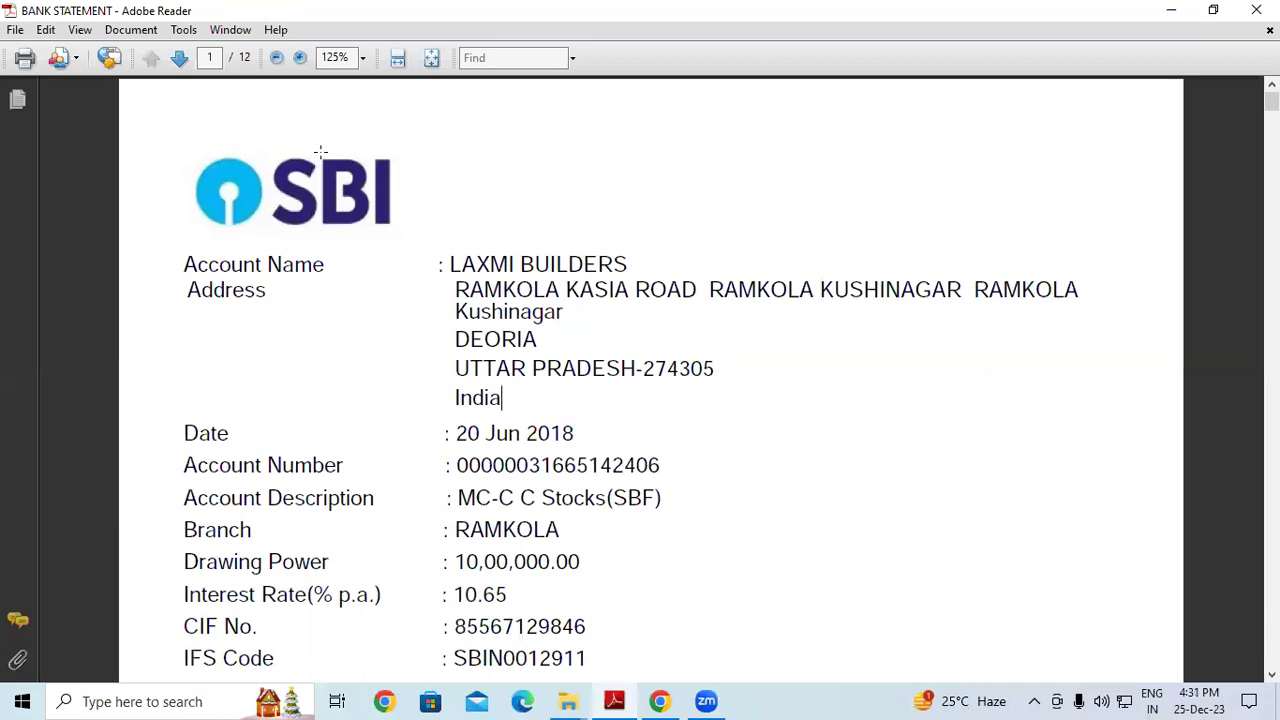
Scroll the statement slightly to show the MICR code and the -6,83,319.44 opening balance
left_click(1272, 676)
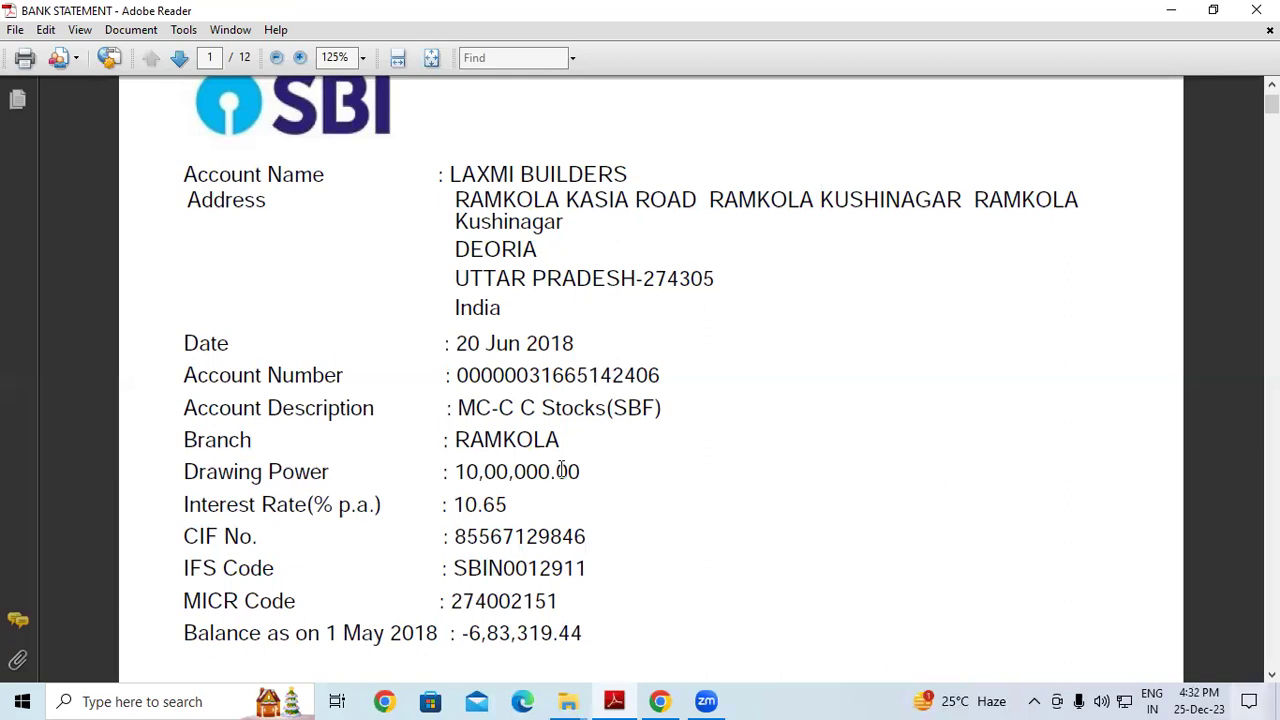
Scroll through the statement's transactions and back up, then minimize Adobe Reader to the desktop
scroll(561, 465, "down", 1)
scroll(634, 408, "down", 3)
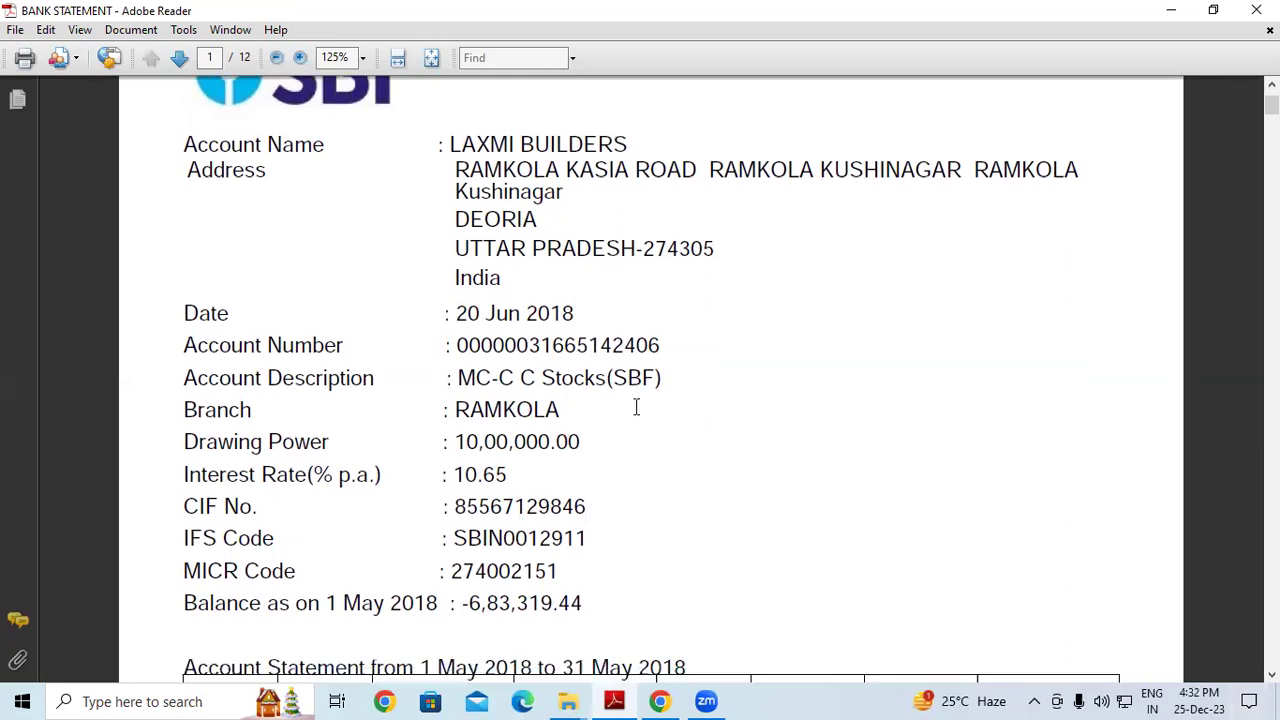
scroll(641, 415, "down", 3)
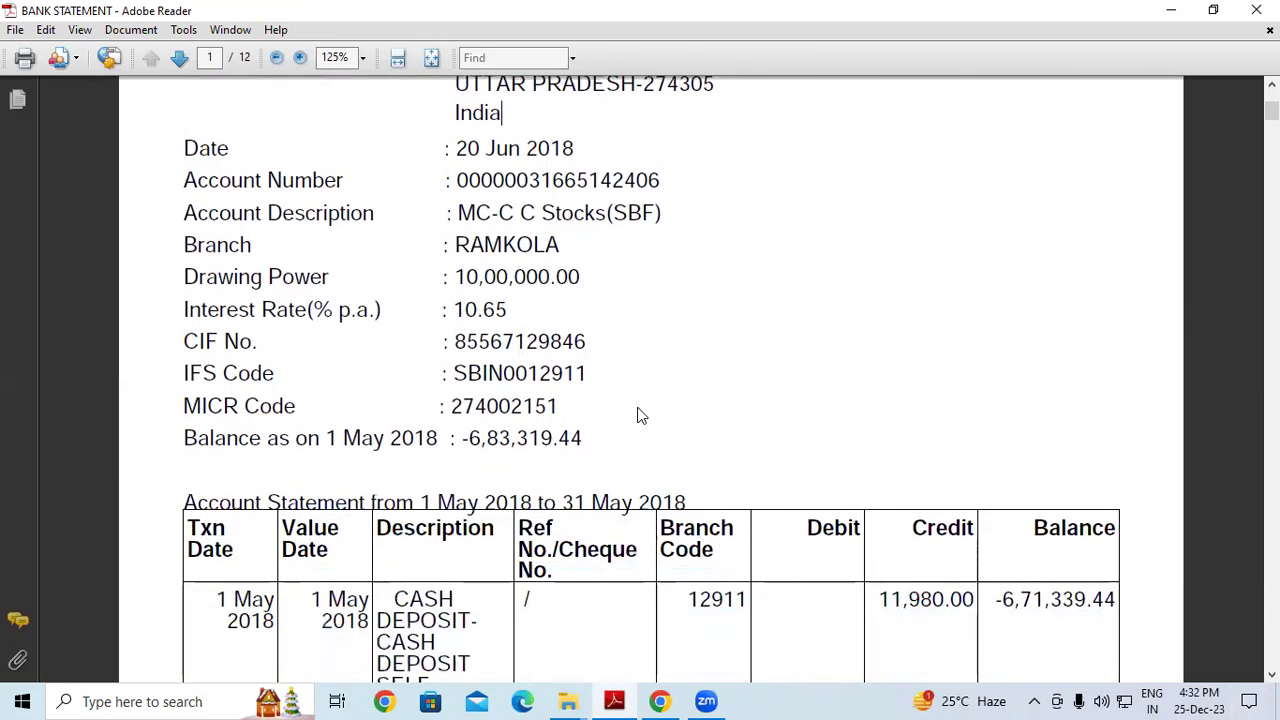
scroll(641, 415, "down", 4)
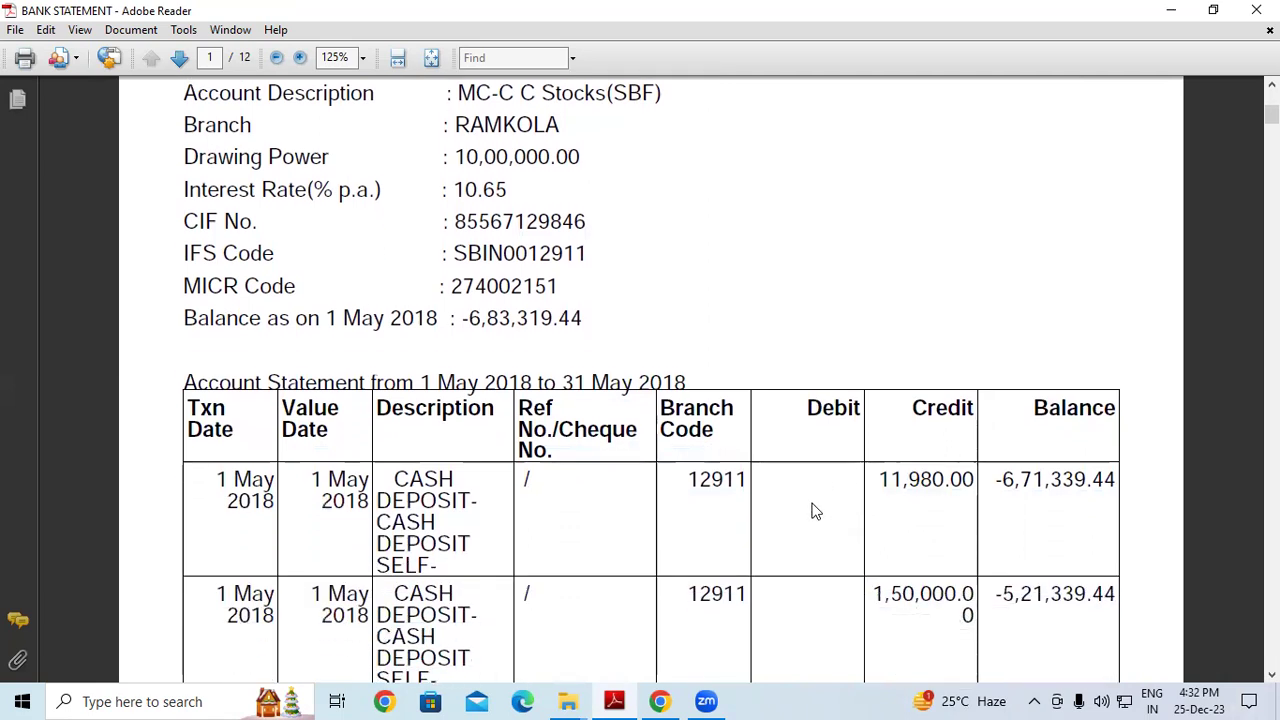
scroll(815, 511, "down", 4)
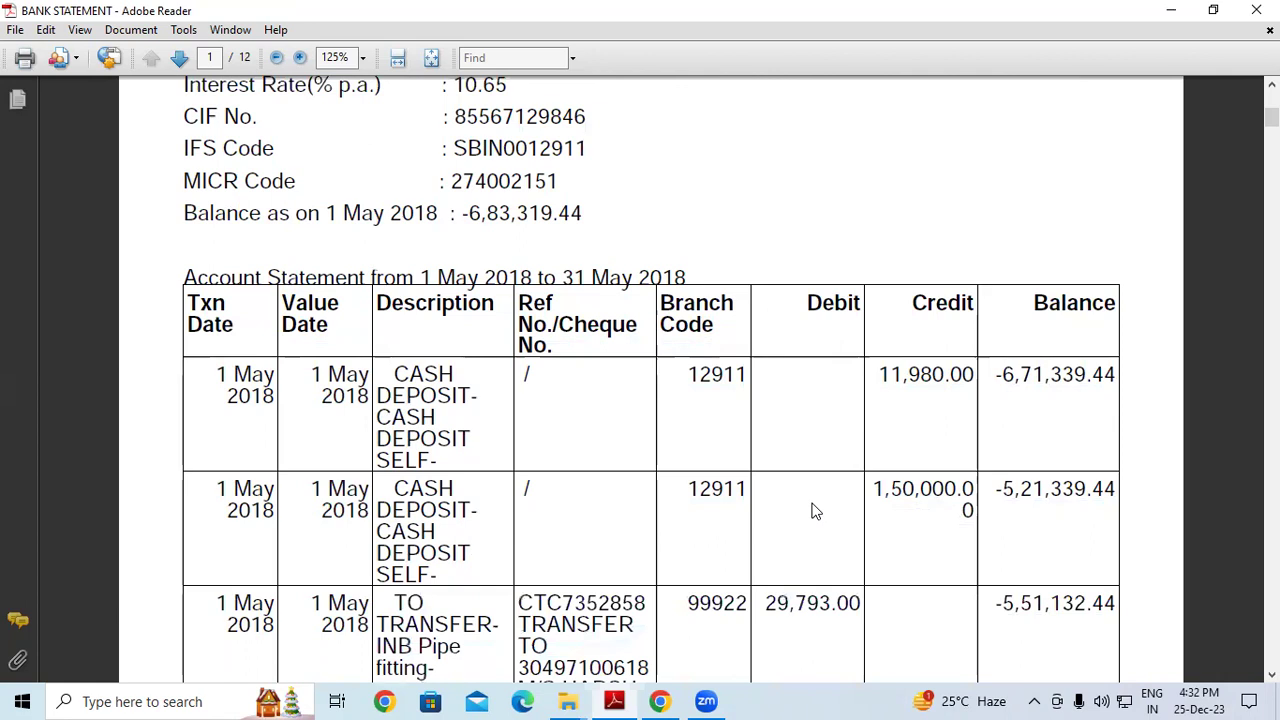
scroll(813, 507, "down", 4)
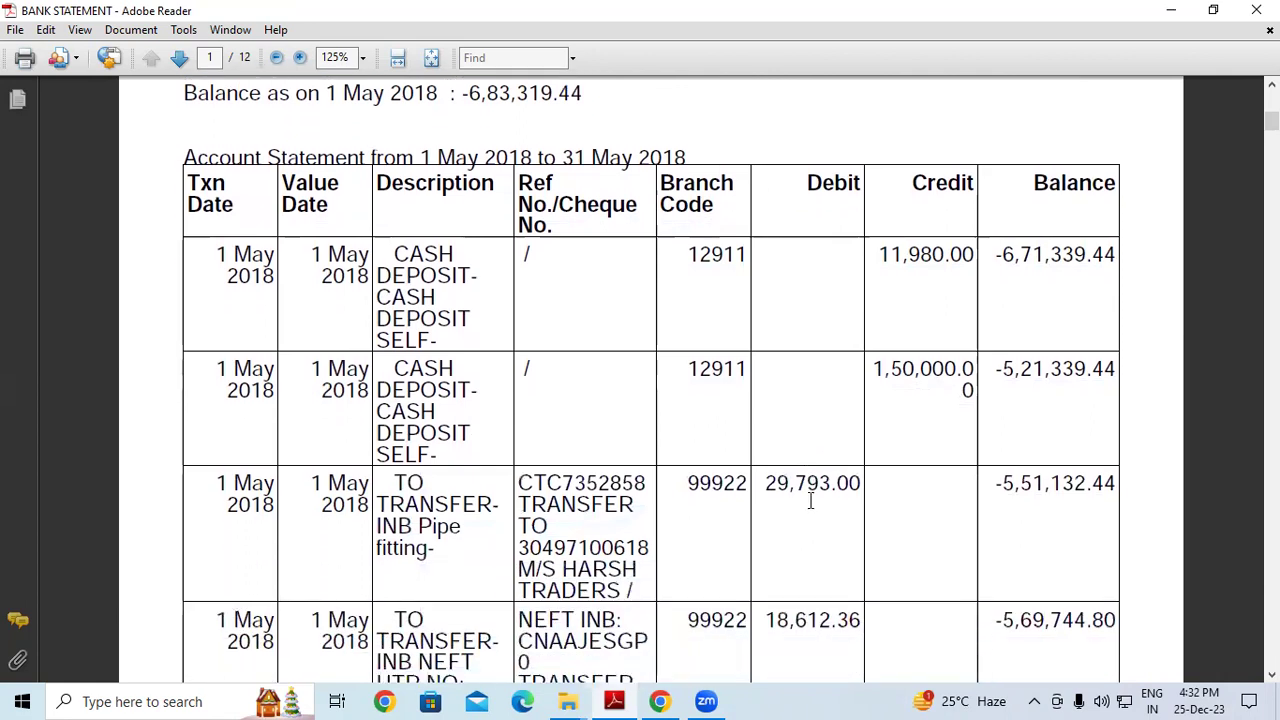
scroll(813, 505, "down", 9)
scroll(815, 511, "down", 7)
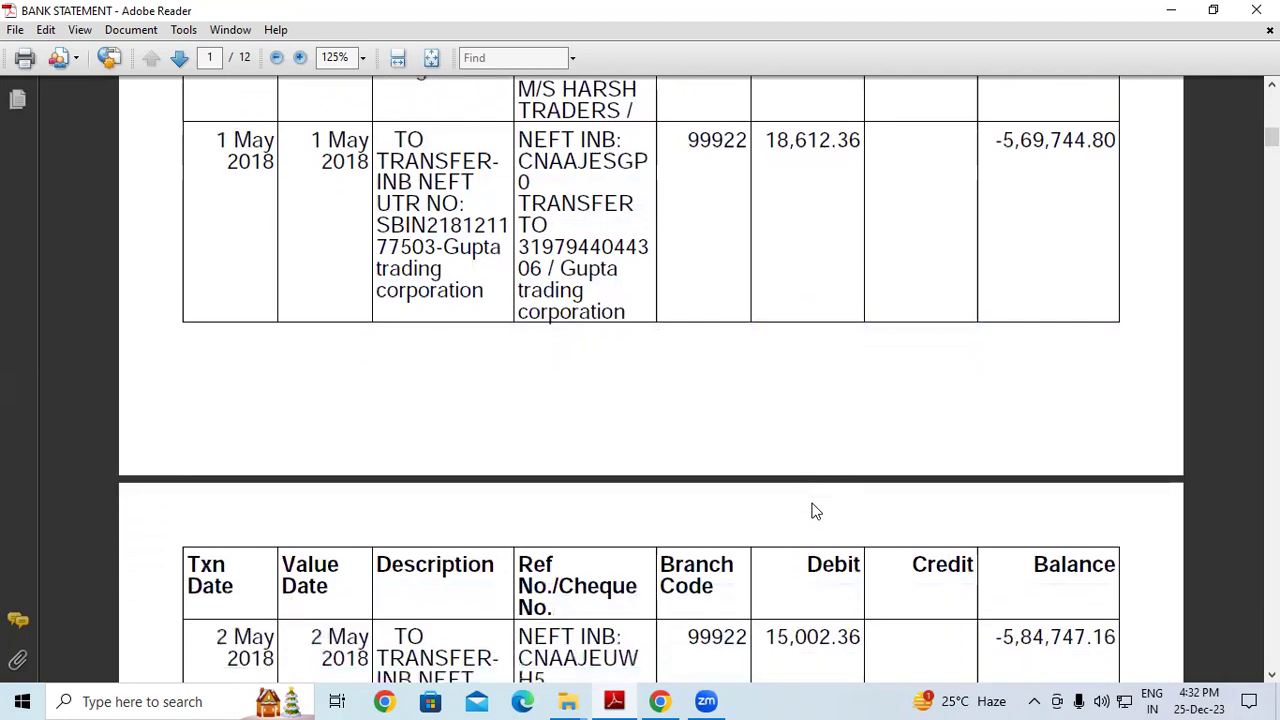
scroll(815, 511, "down", 1)
scroll(815, 511, "down", 6)
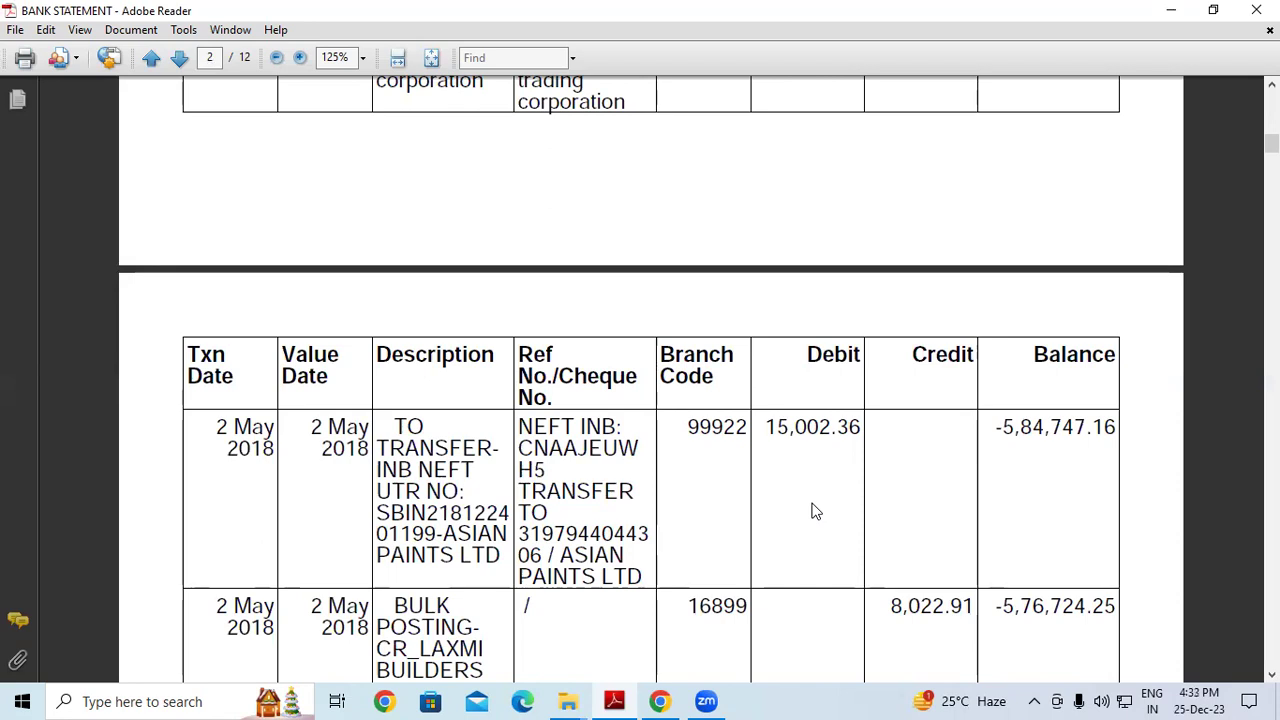
scroll(854, 209, "up", 3)
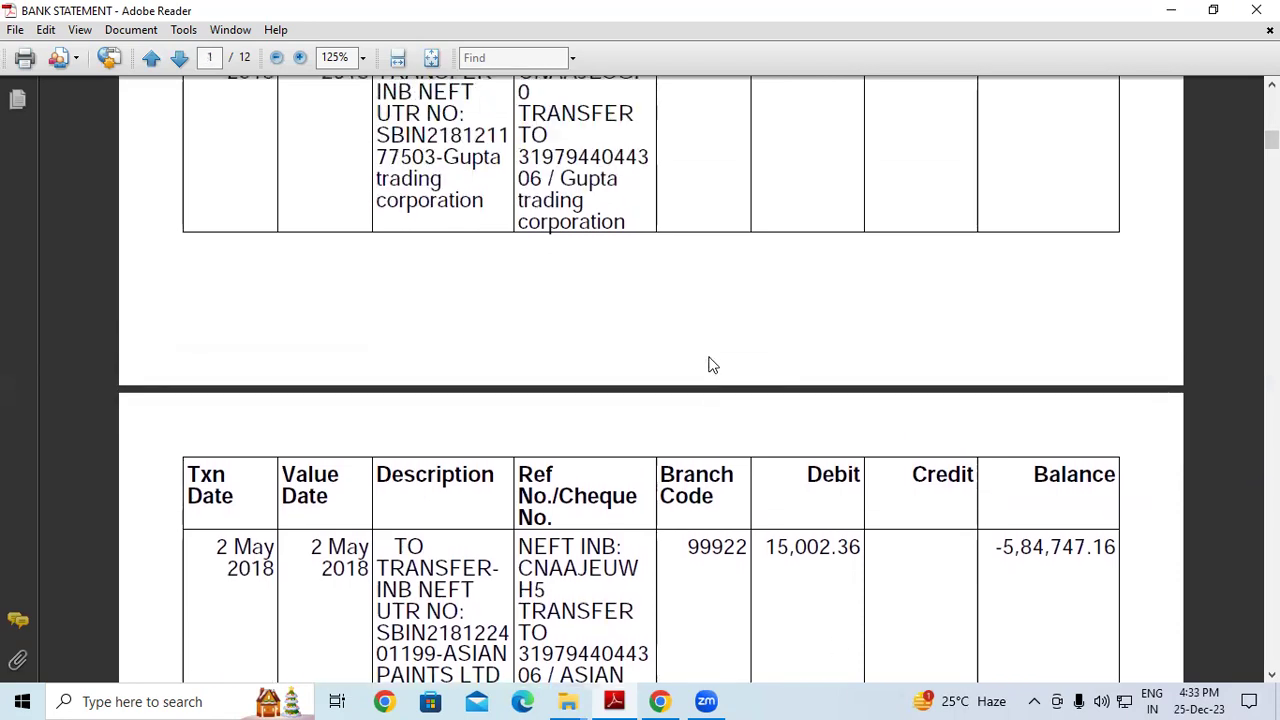
scroll(705, 300, "up", 3)
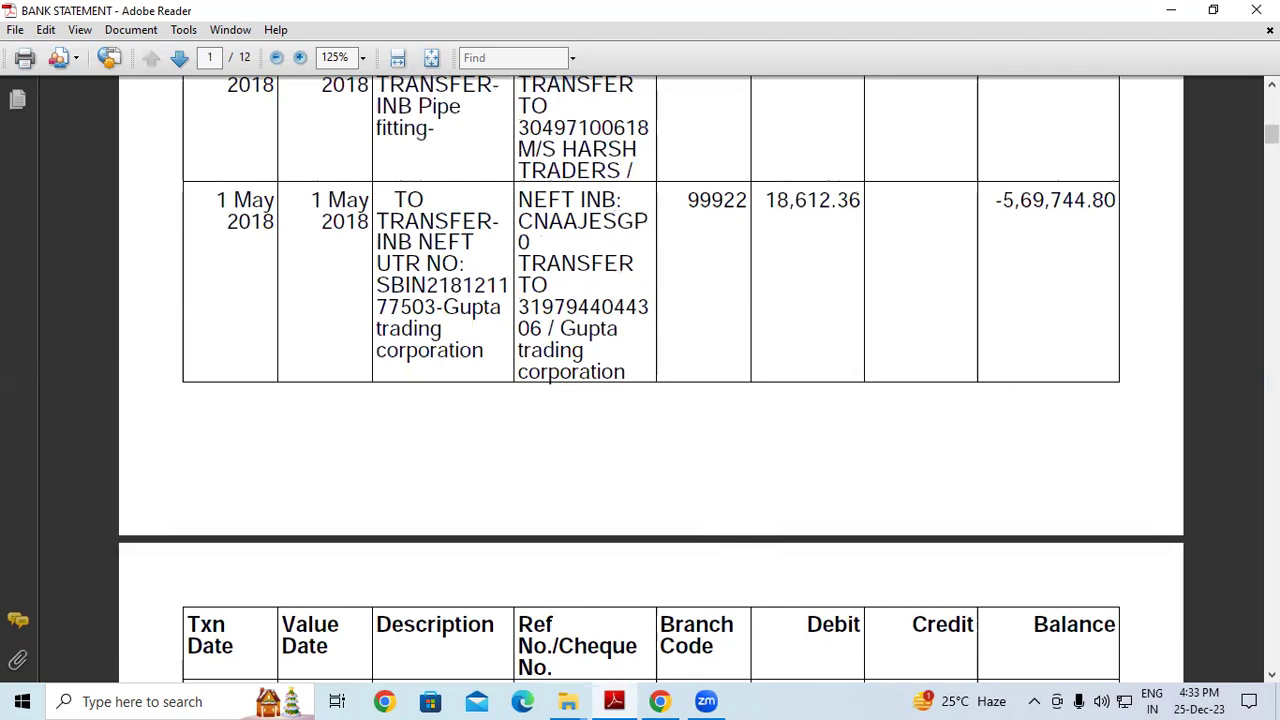
scroll(291, 323, "up", 10)
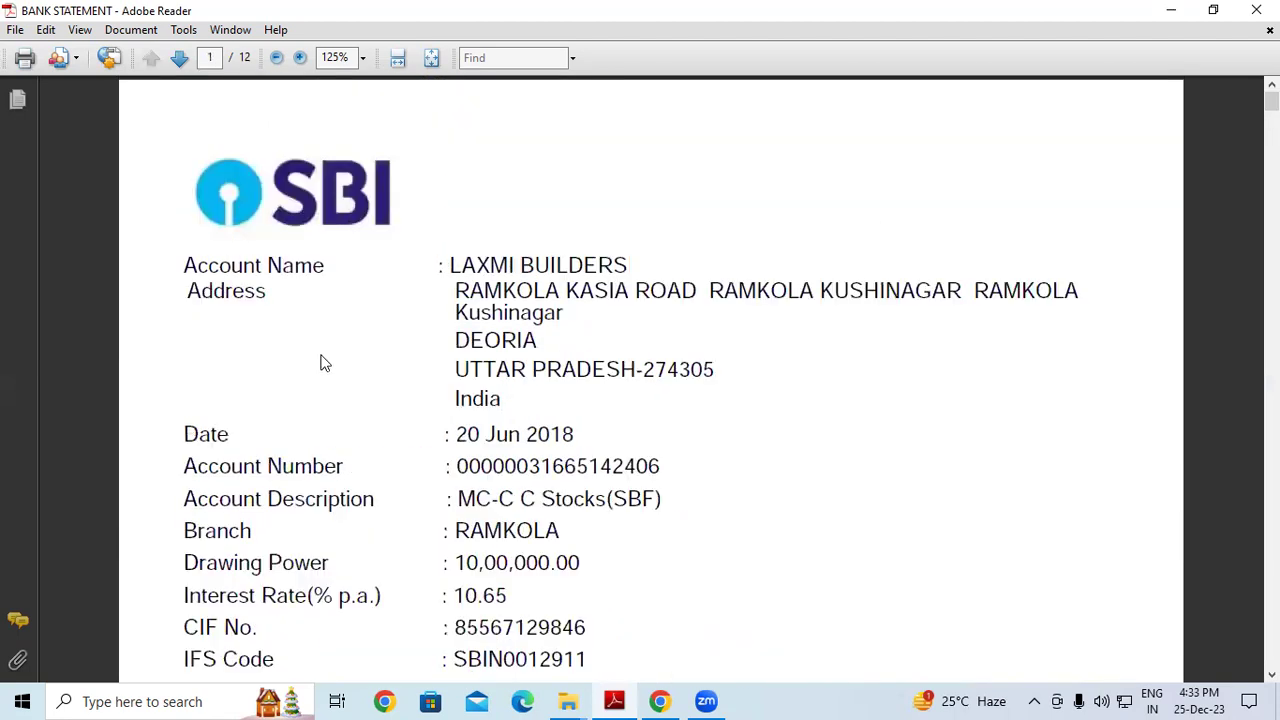
key("super+d")
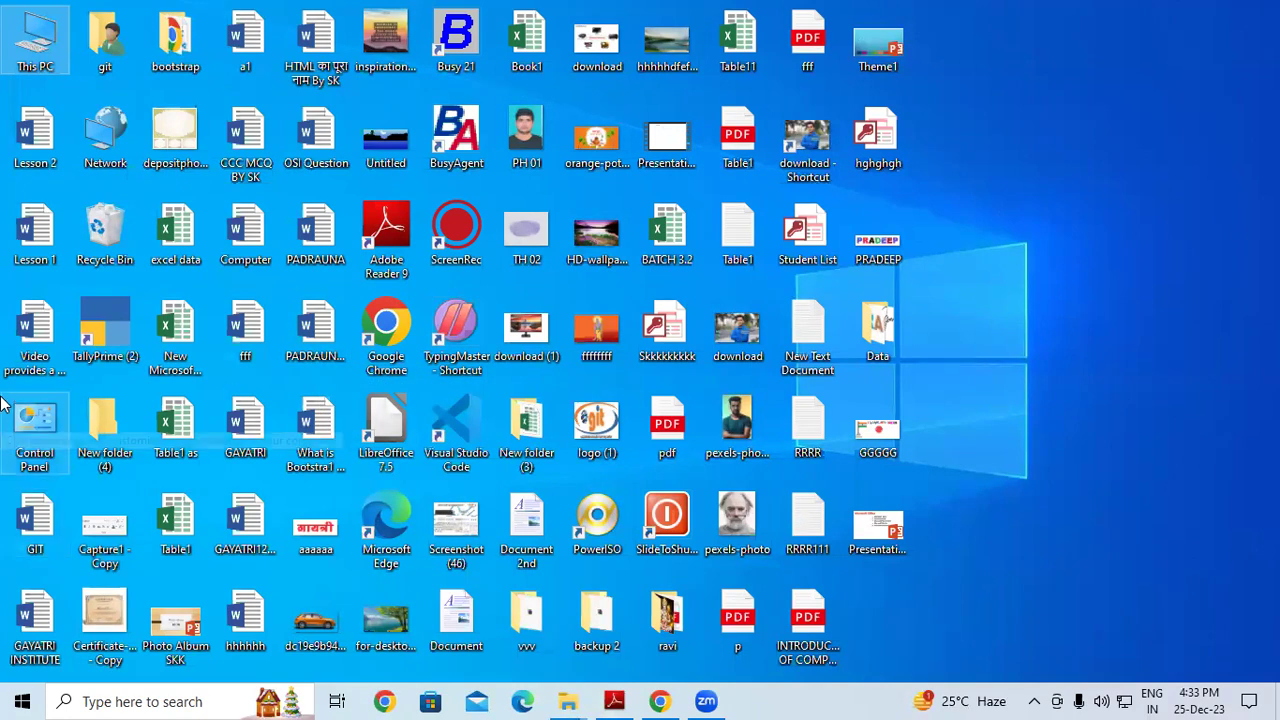
double_click(128, 316)
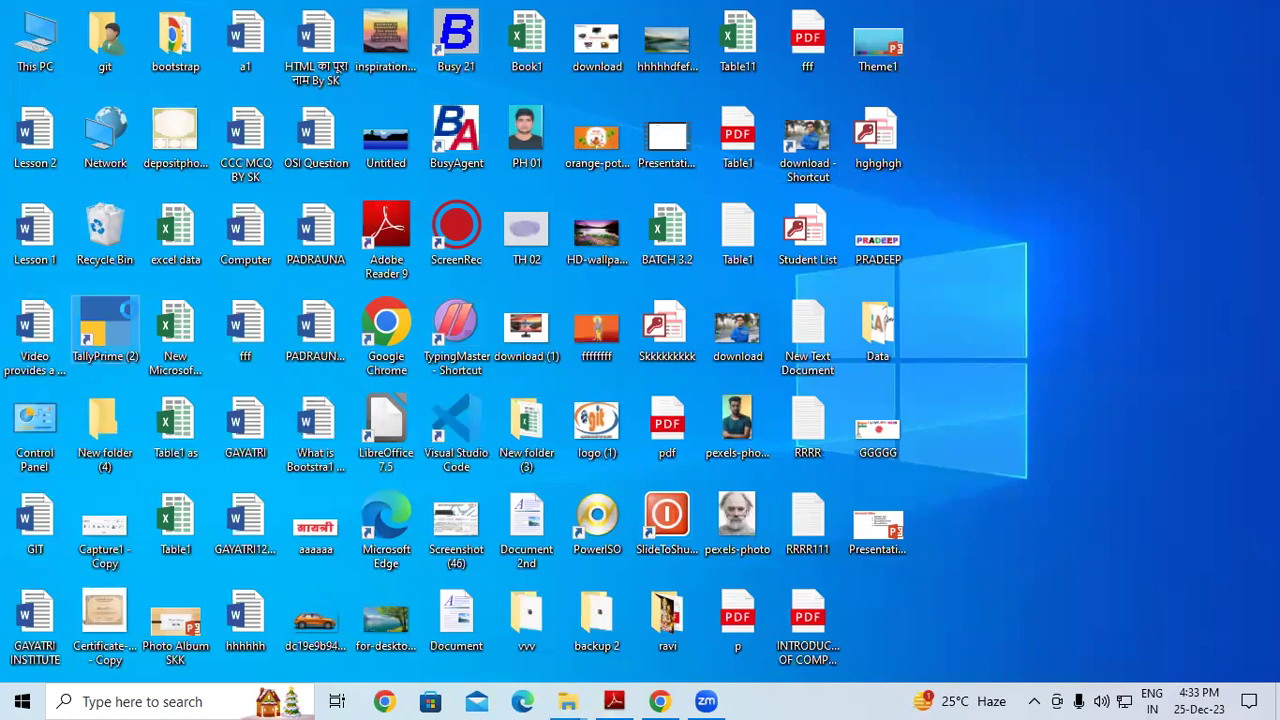
Launch TallyPrime from its TallyPrime (2) desktop shortcut
right_click(128, 316)
left_click(176, 183)
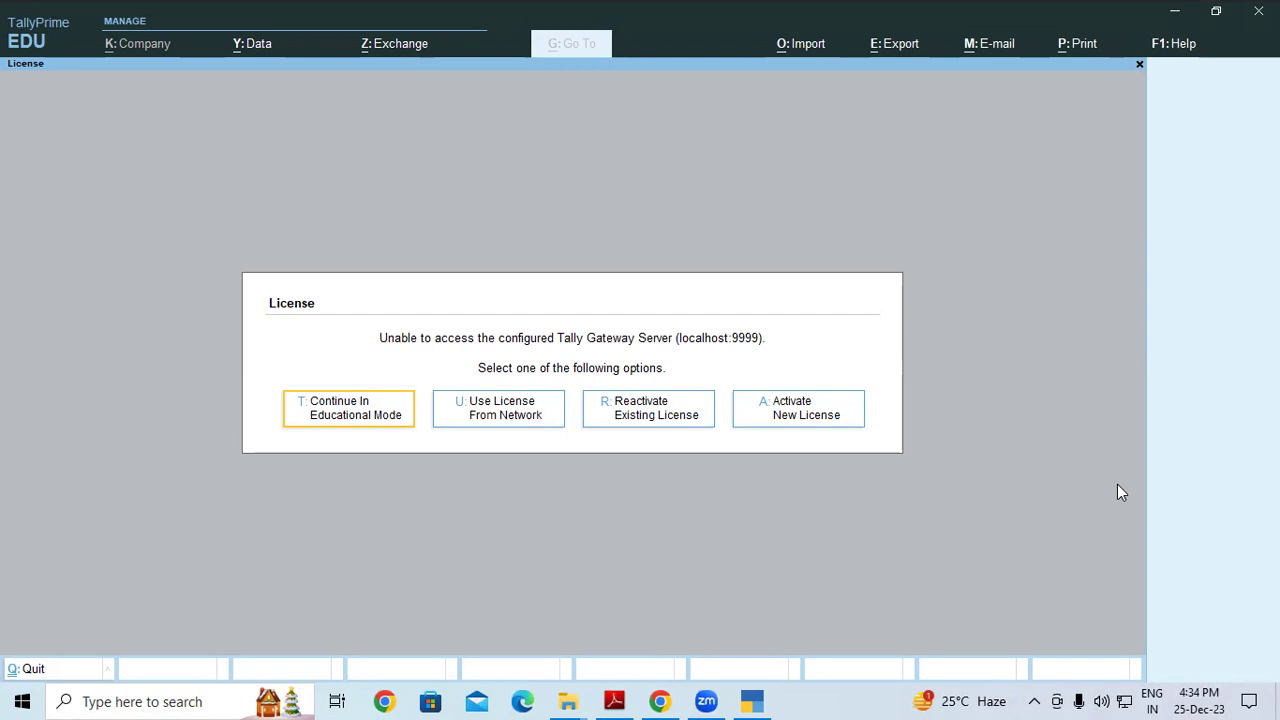
Continue in Educational Mode, dismiss the existing company login and start Create Company
key("Return")
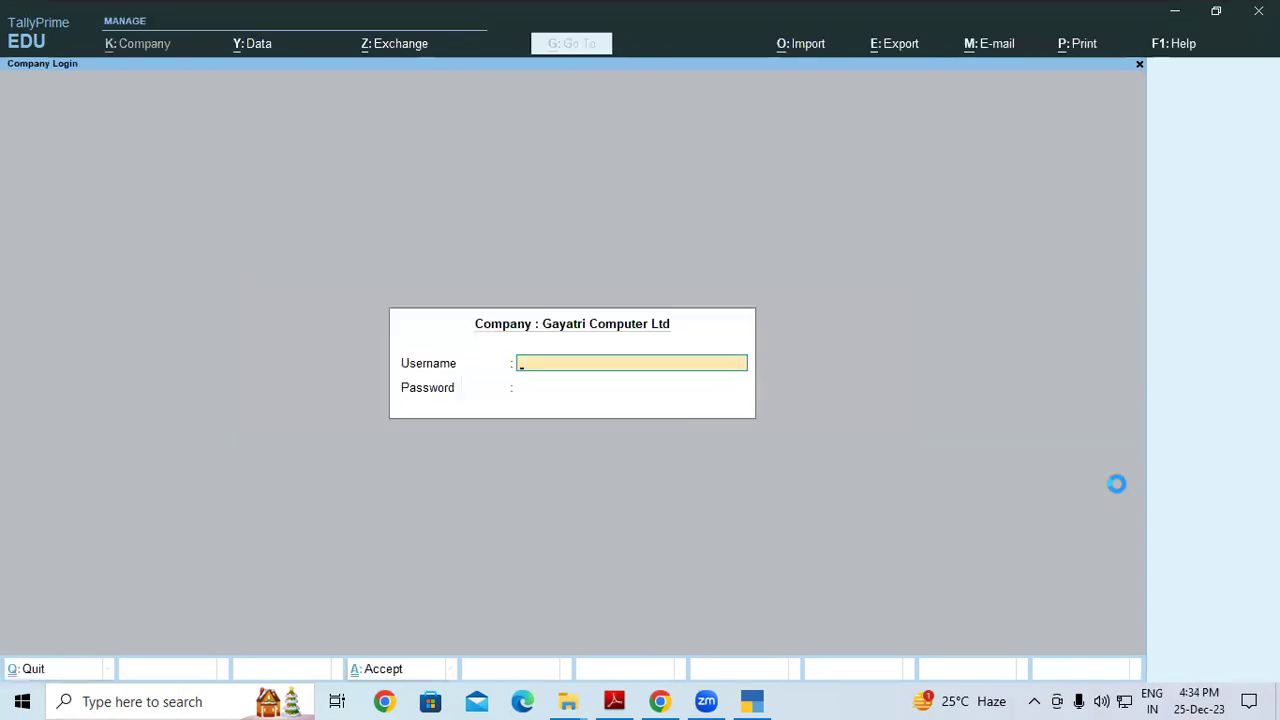
key("Escape")
key("Escape")
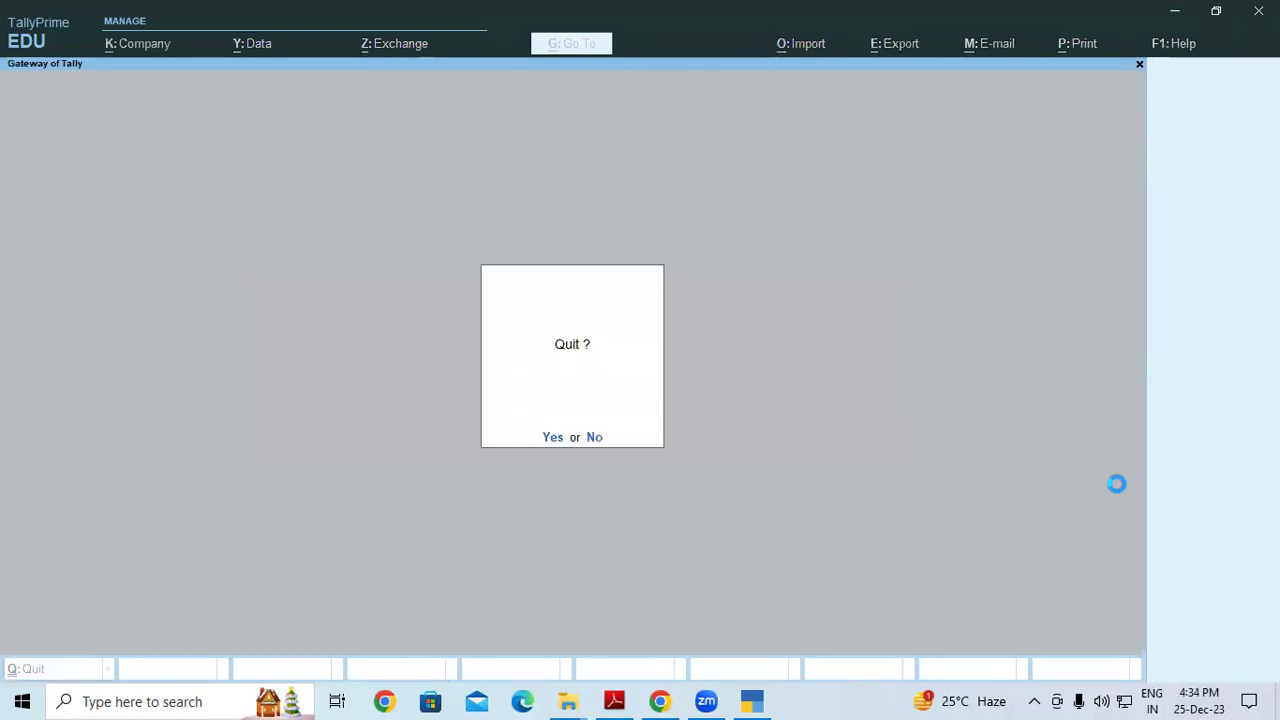
key("n")
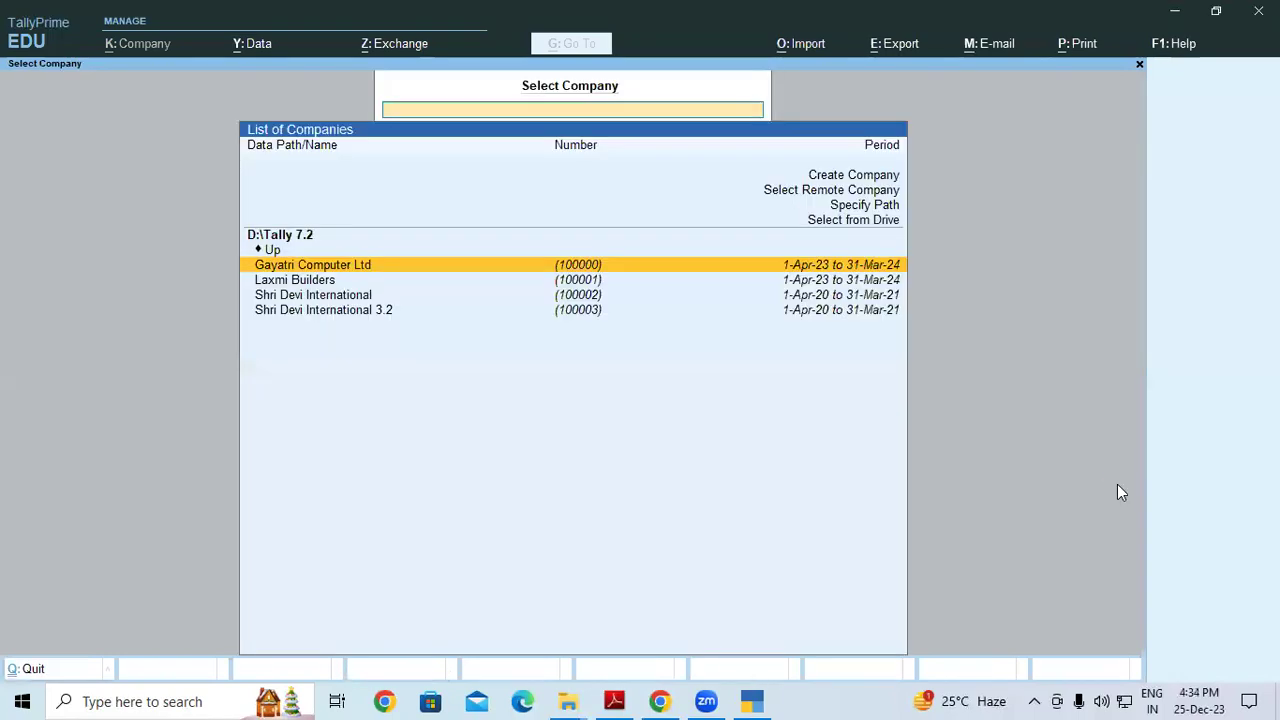
key("Up")
key("Up")
key("Up")
key("Up")
key("Up")
key("Up")
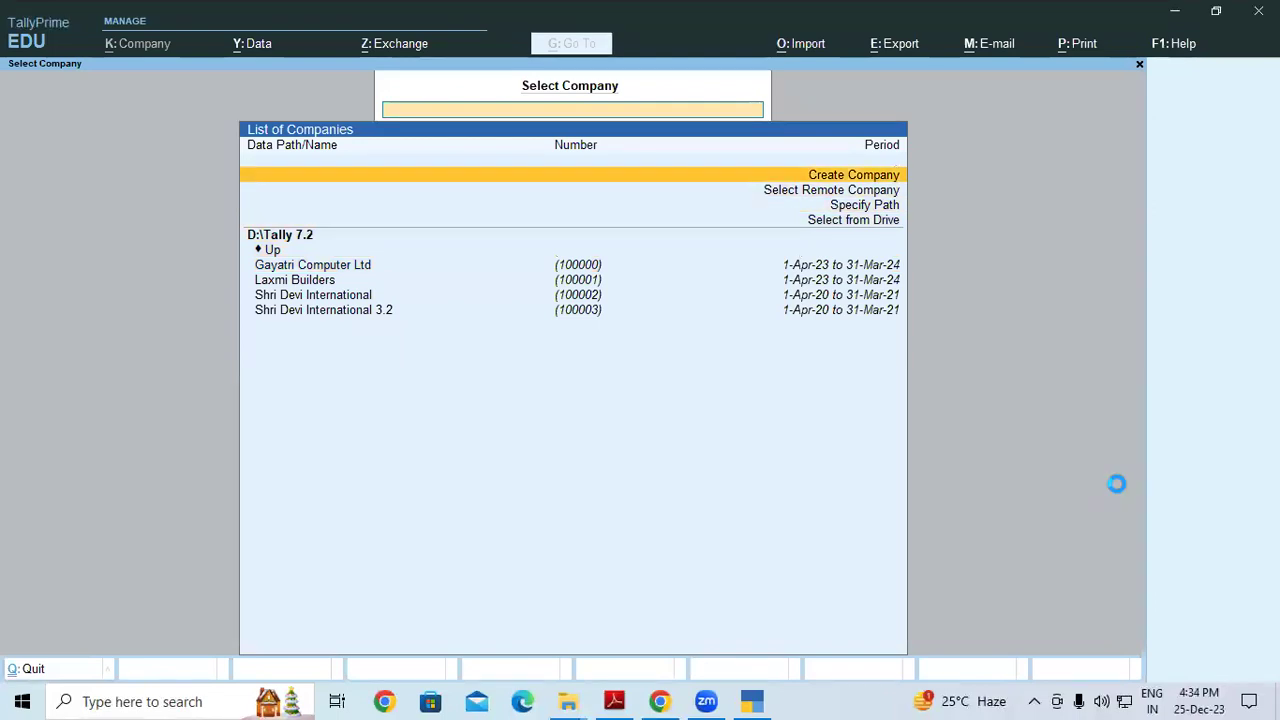
key("Return")
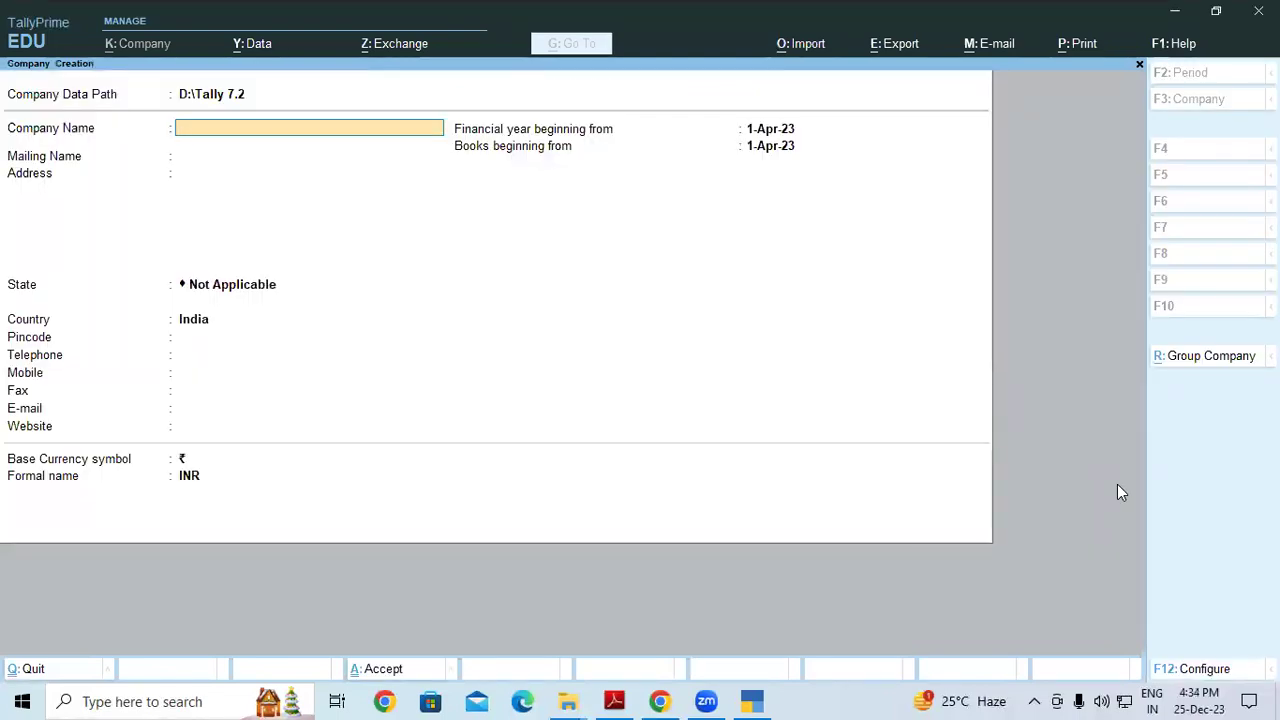
Set the company data path to the D:\4PM Tally Prime folder
key("Up")
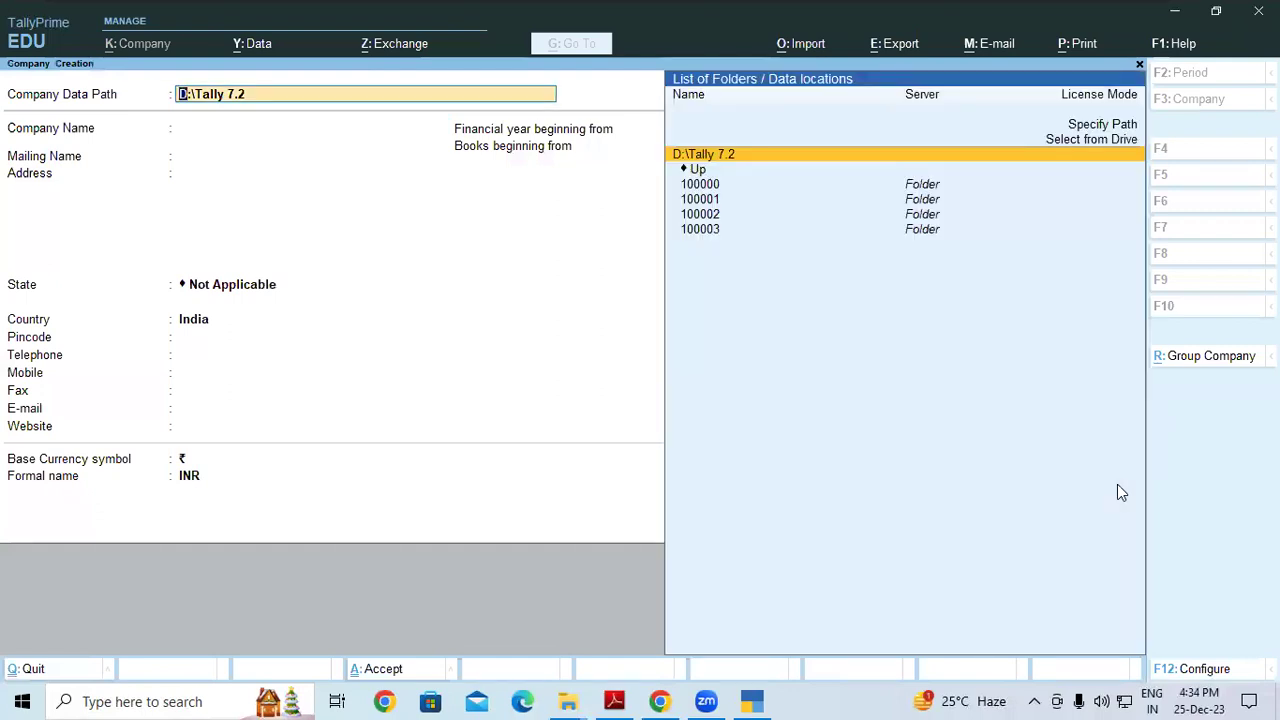
key("Down")
key("Return")
key("Down")
key("Return")
key("Down")
key("Down")
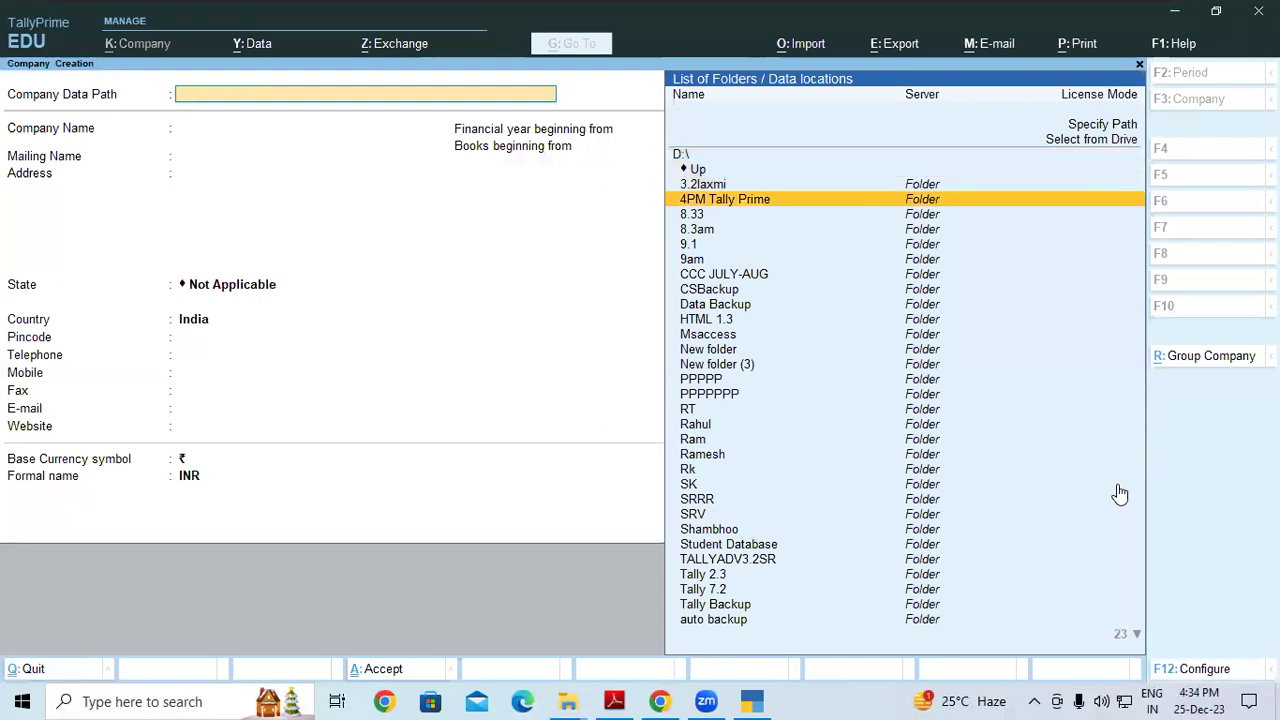
key("Return")
key("Return")
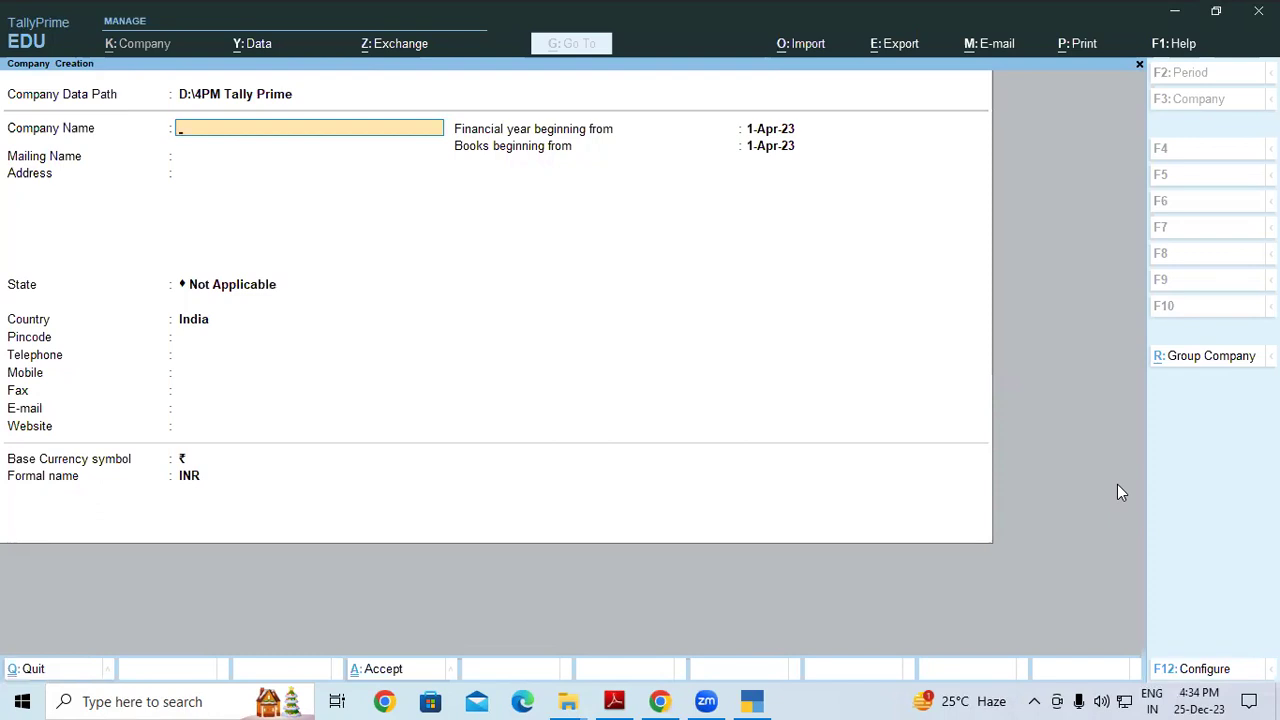
Name the company 'Laxmi Builders' and keep the same mailing name
type("A")
key("BackSpace")
type("axmi Builders")
key("Return")
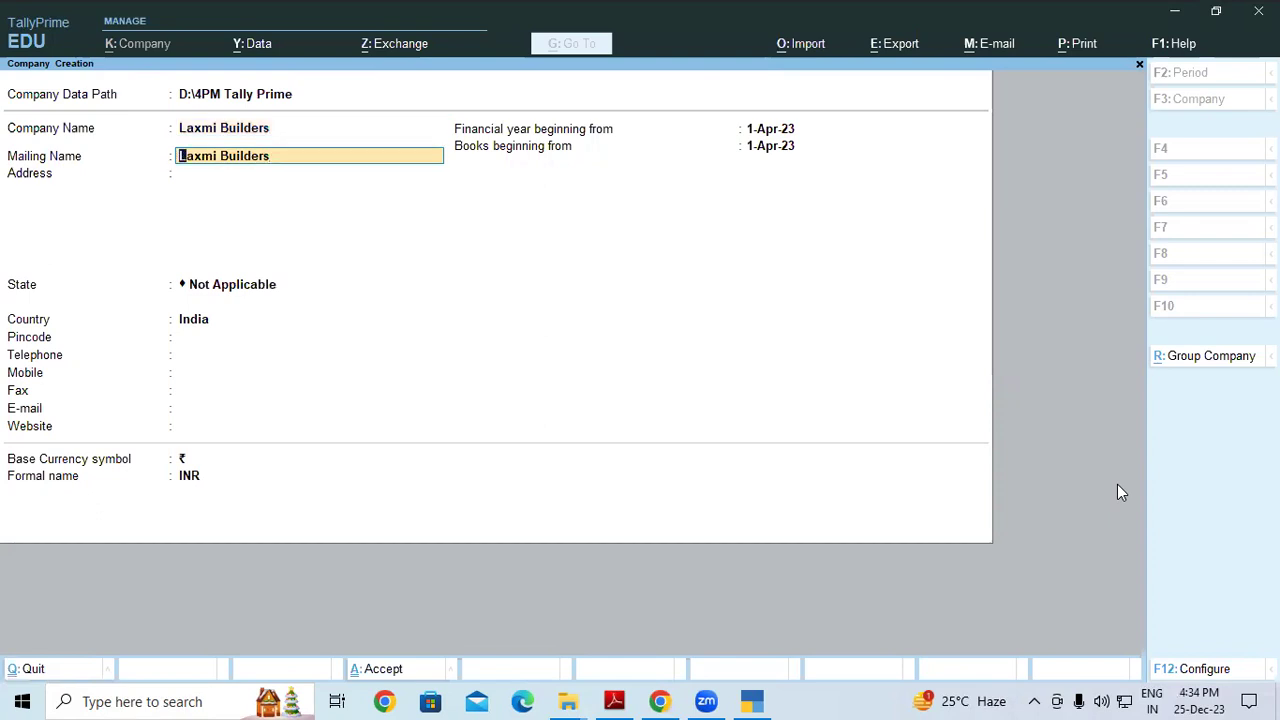
key("Return")
key("Return")
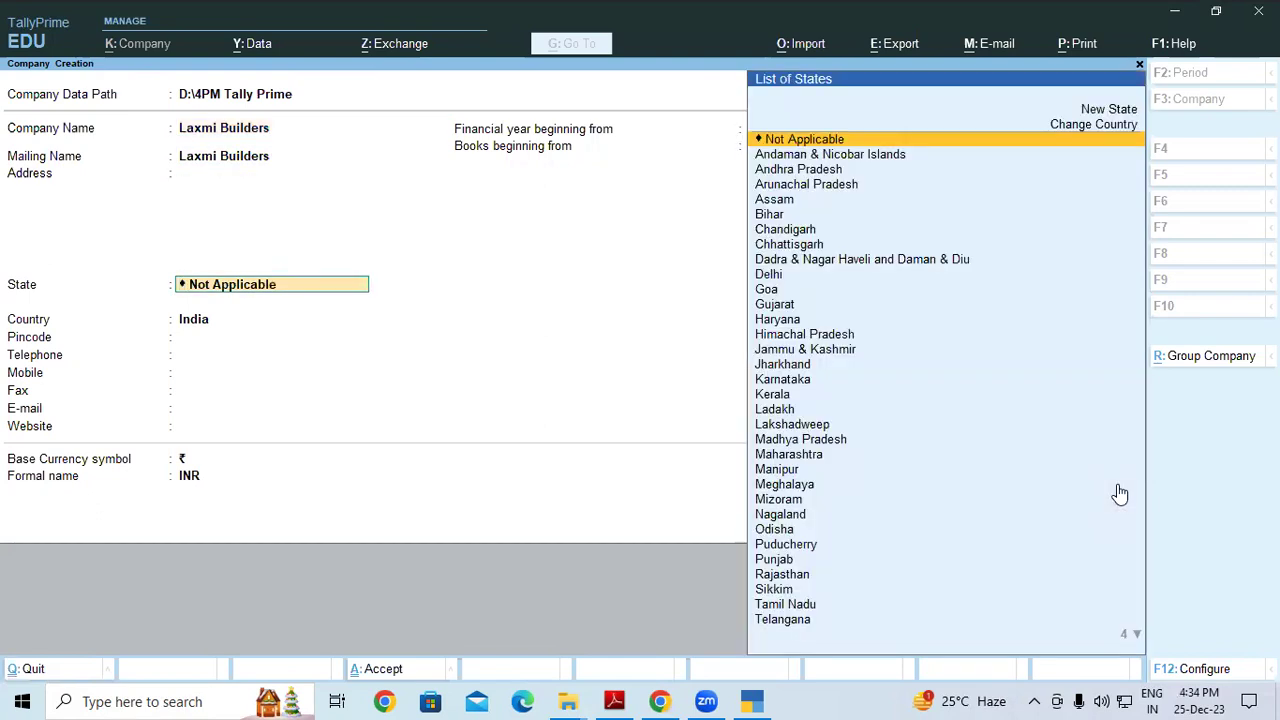
Set the state to Uttar Pradesh and fill in the pincode and mobile number
type("Ut")
key("Down")
key("Down")
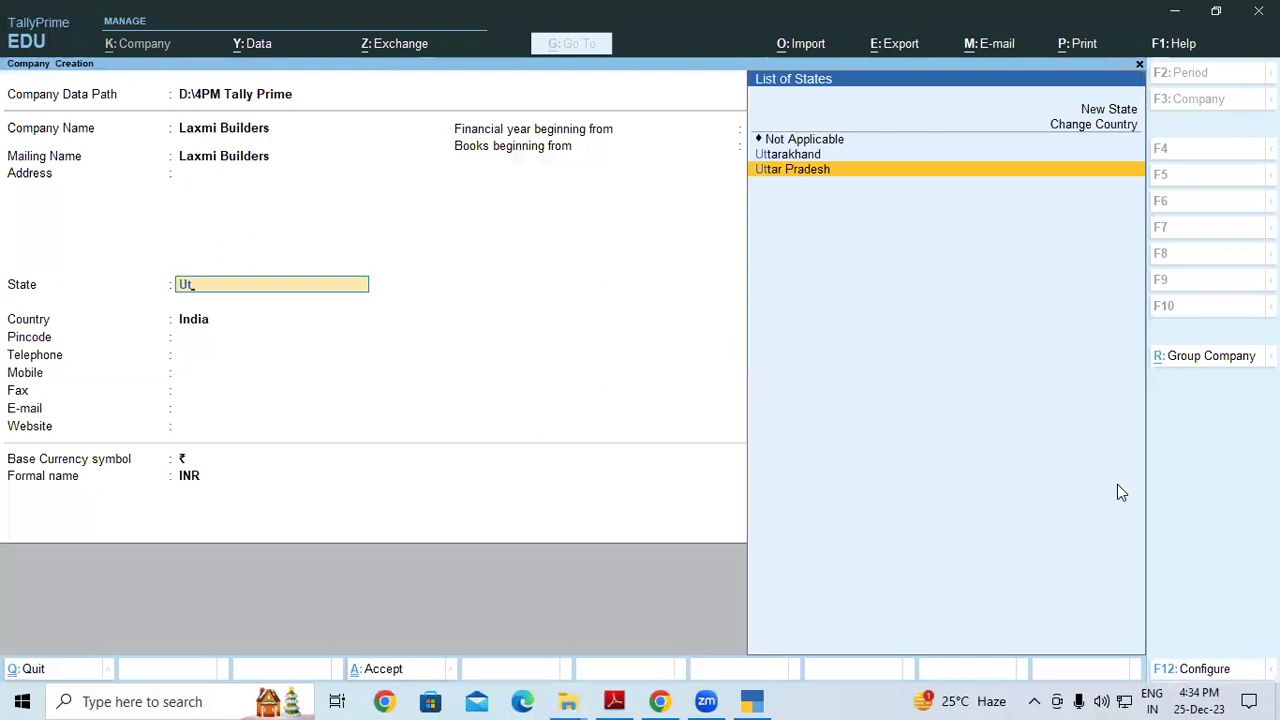
key("Return")
type("274305")
key("Return")
key("Return")
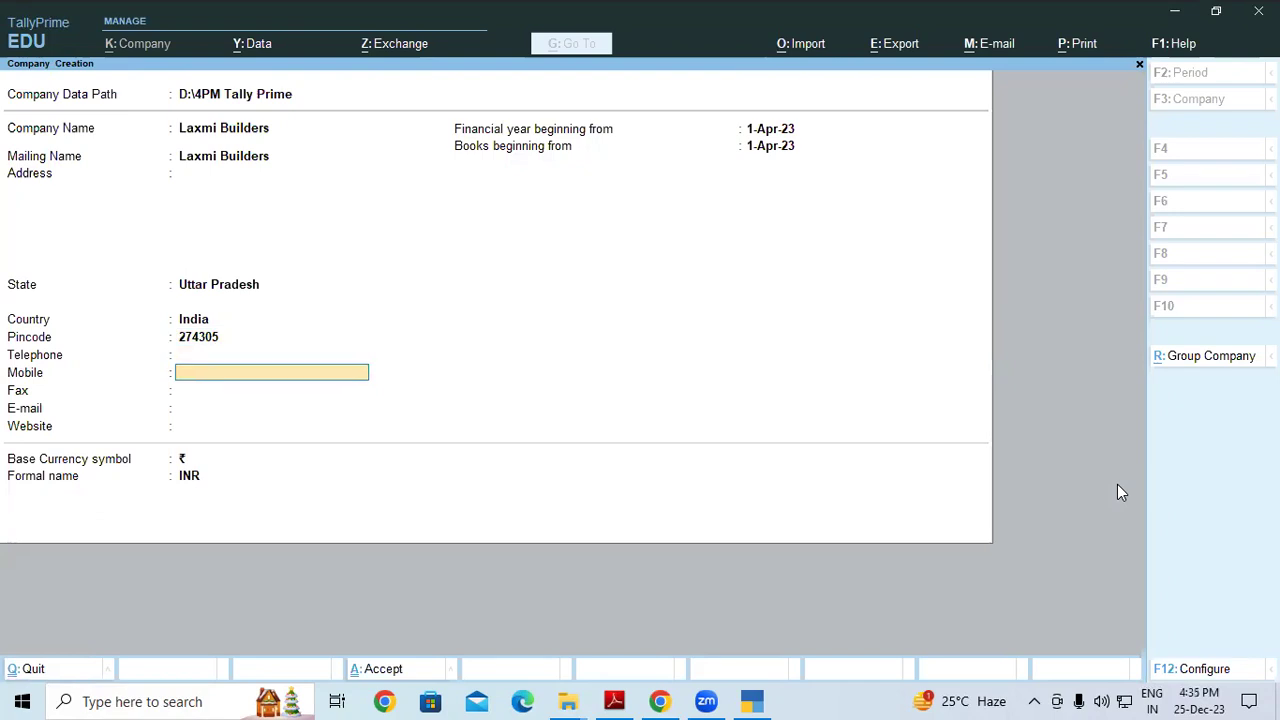
key("Return")
key("Return")
key("Return")
key("Return")
key("Return")
key("Return")
key("Return")
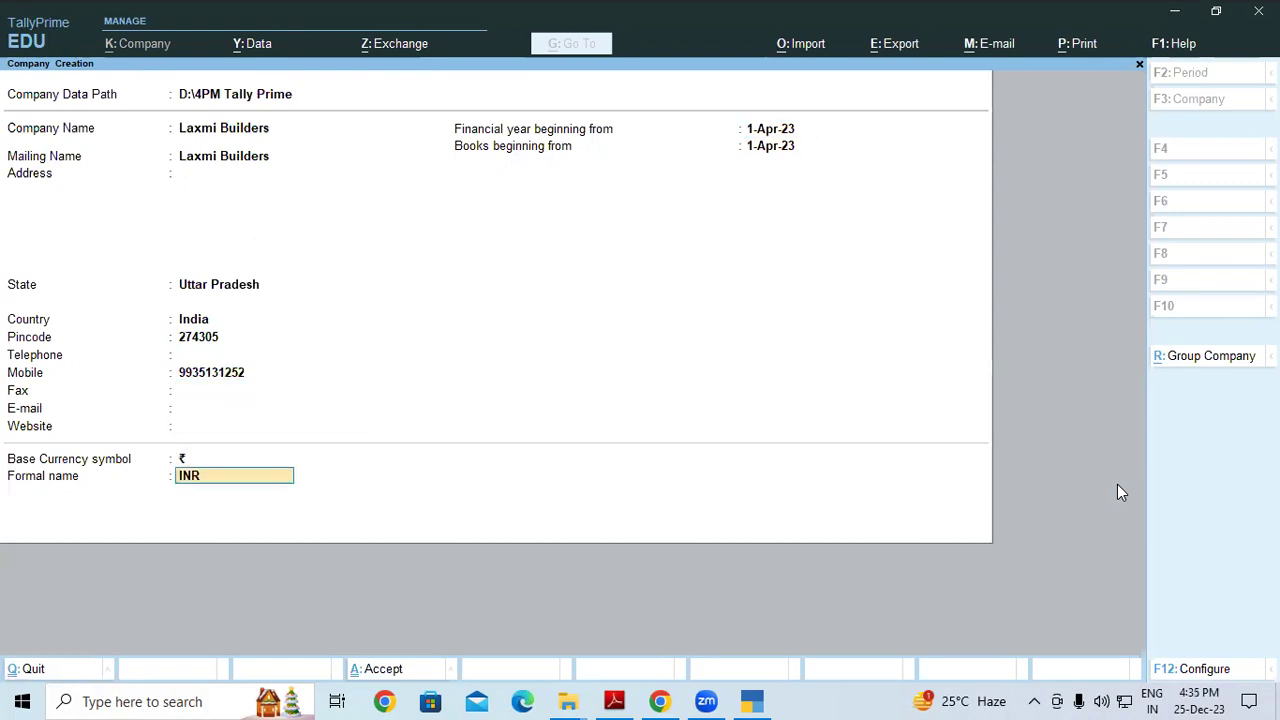
key("Return")
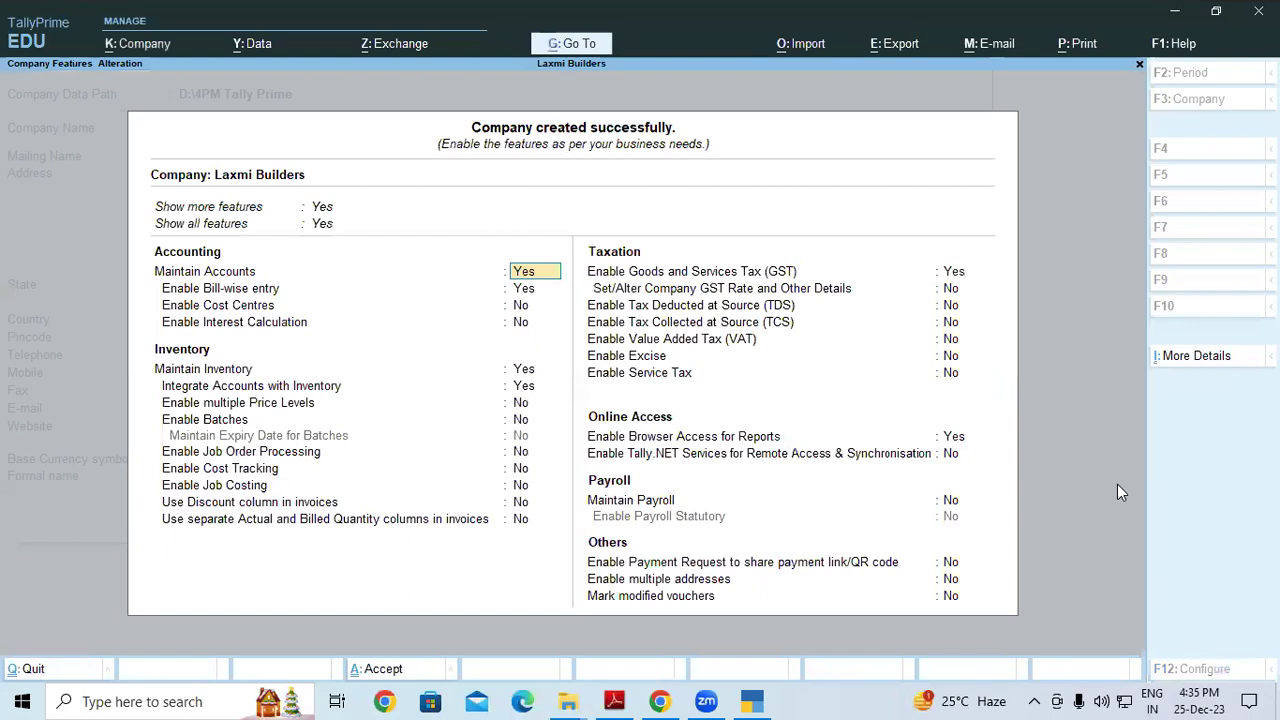
Accept the default company features, then reopen Laxmi Builders in Company Alteration
key("ctrl")
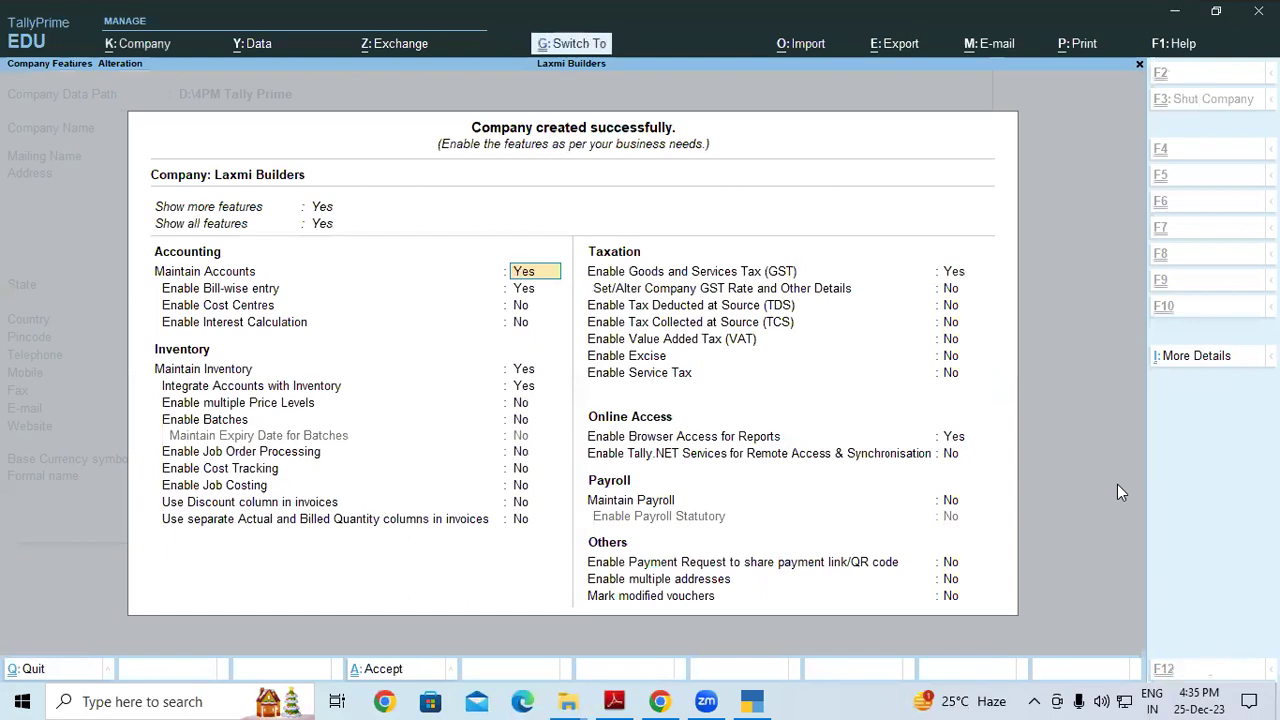
key("ctrl+a")
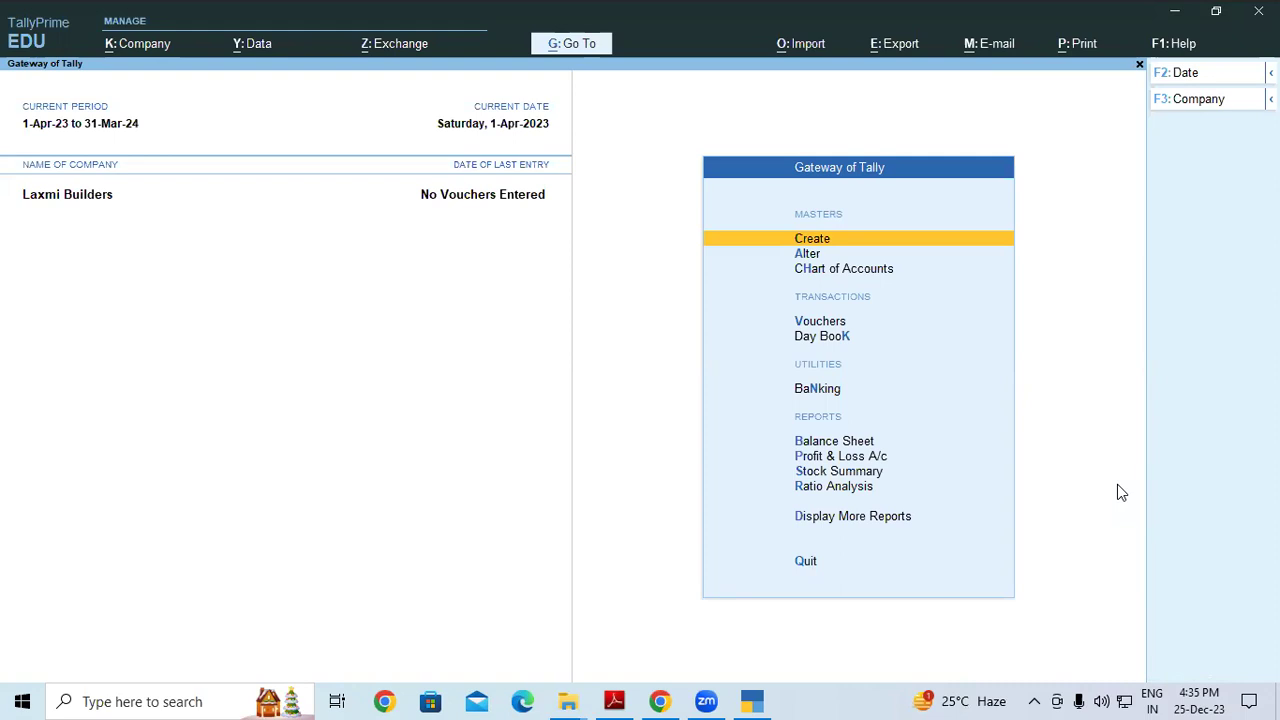
left_click(159, 45)
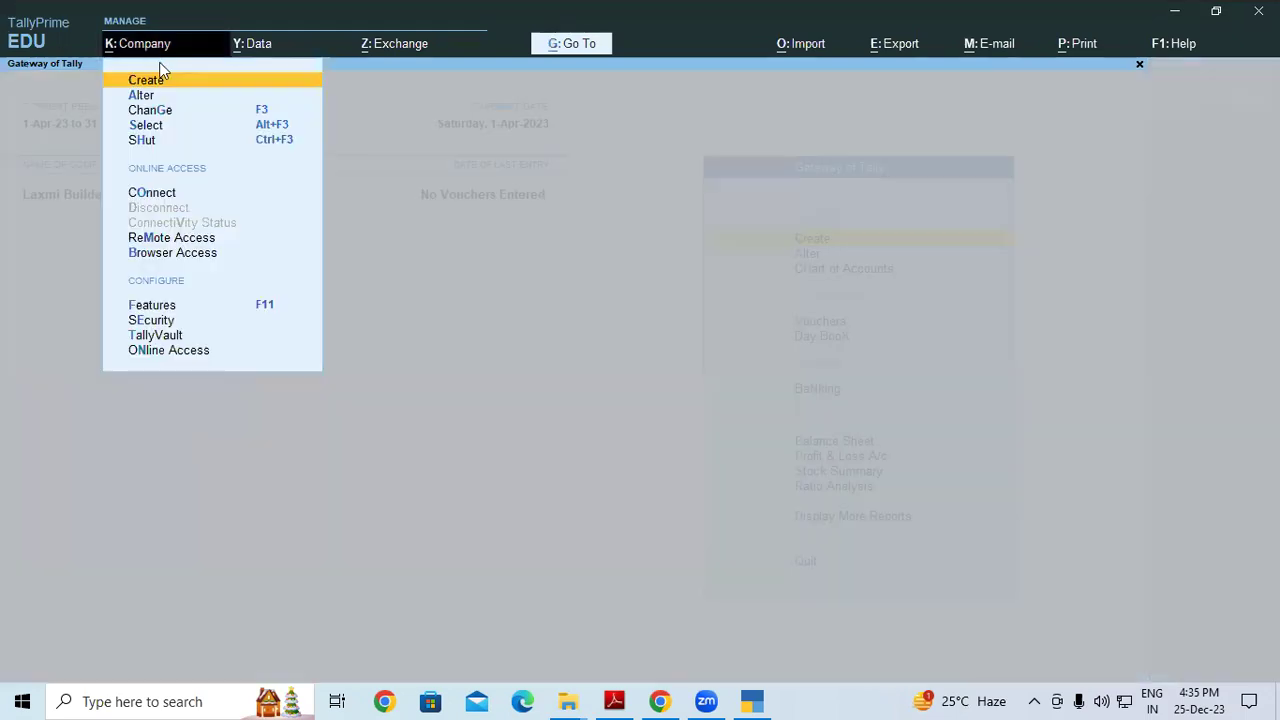
key("Down")
key("Return")
key("Return")
key("Return")
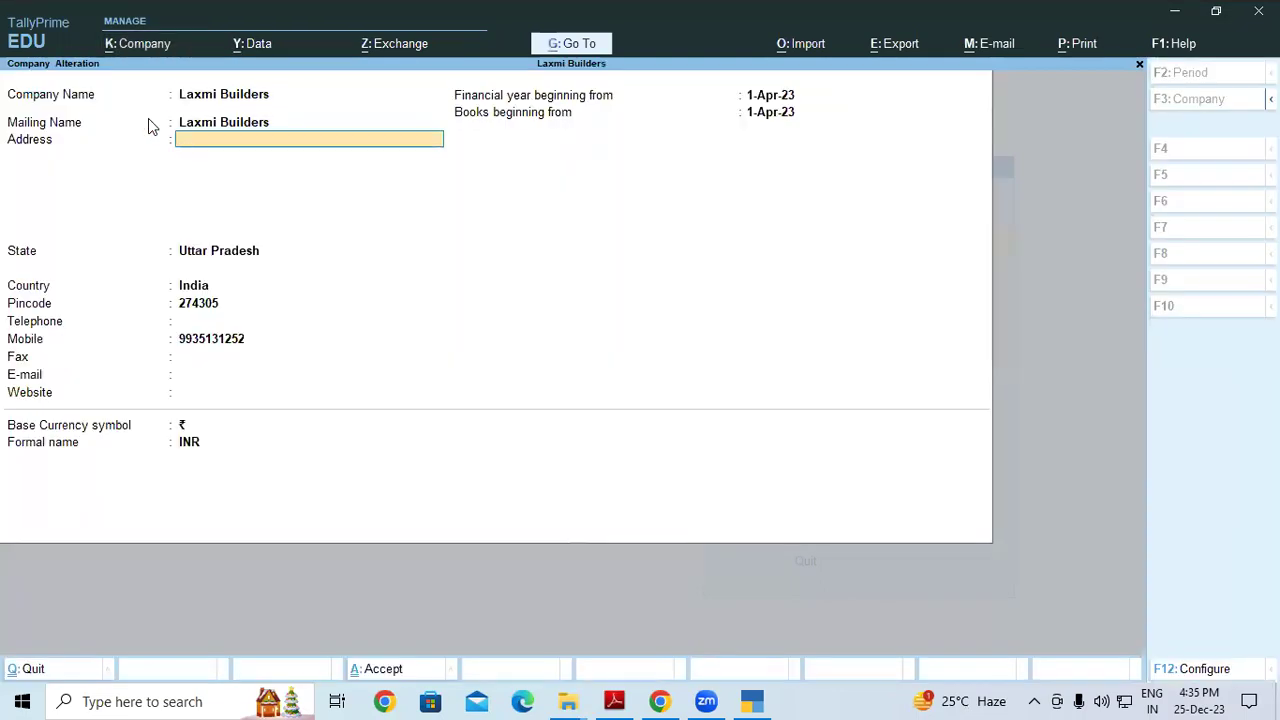
Copy the first address line from the bank statement and return to the alteration form
left_click(614, 700)
left_click_drag(452, 289, 569, 317)
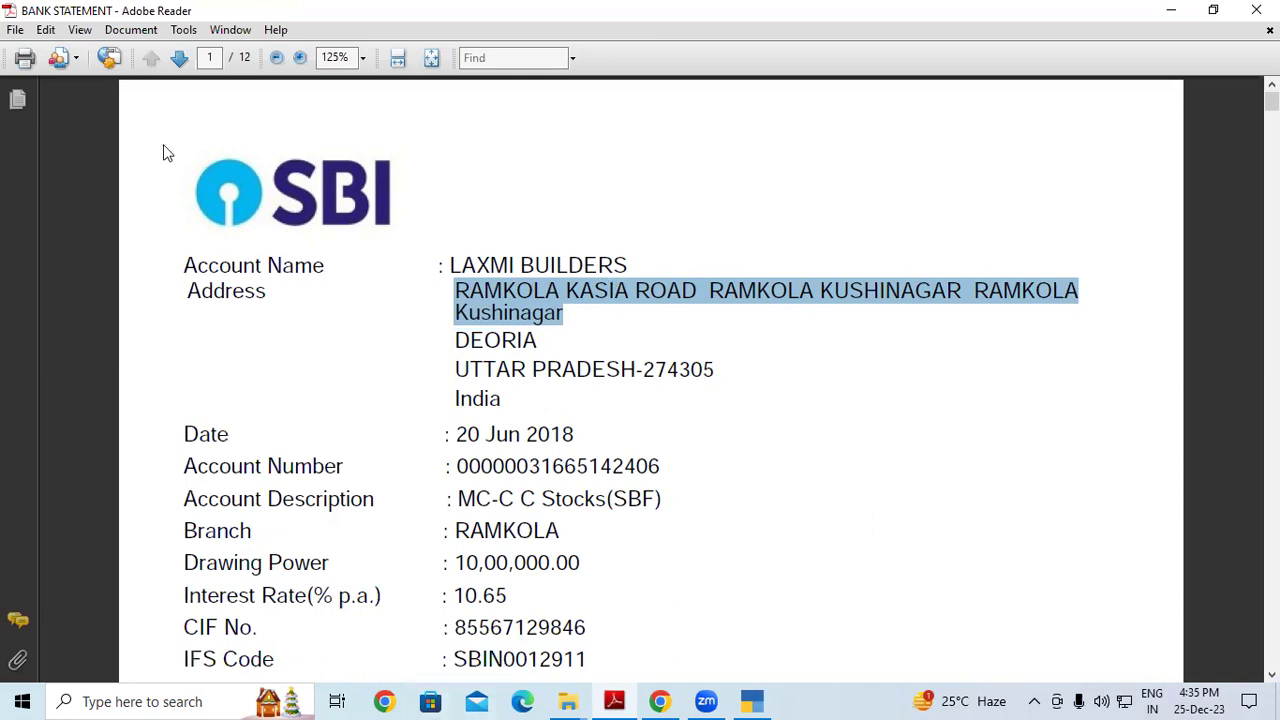
key("alt+Tab")
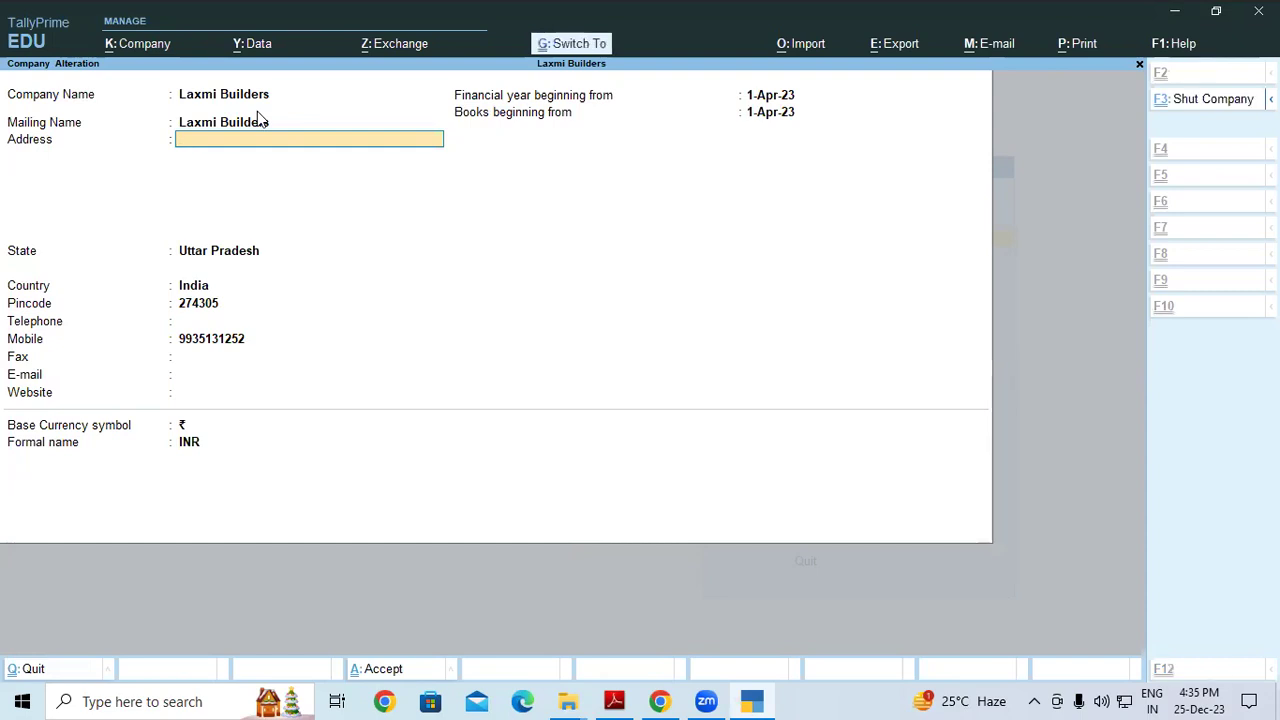
Enter the first address line from the bank statement into the Address field
key("ctrl+alt+v")
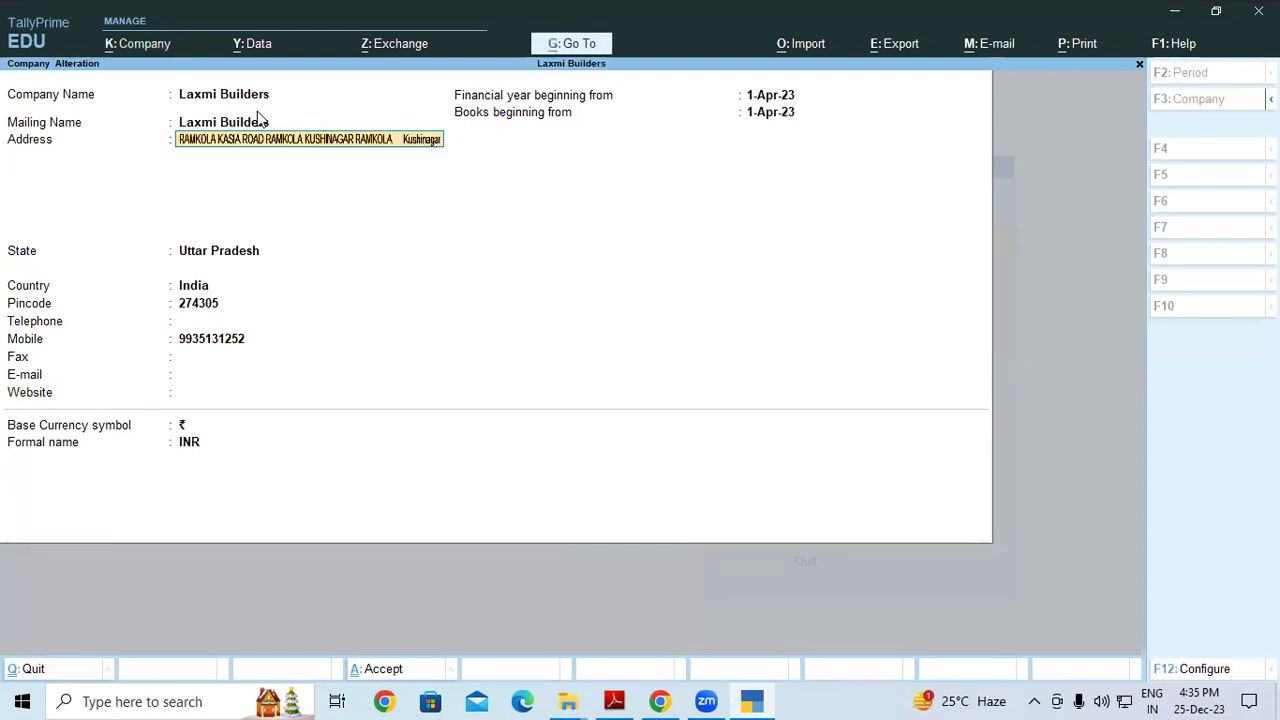
key("Return")
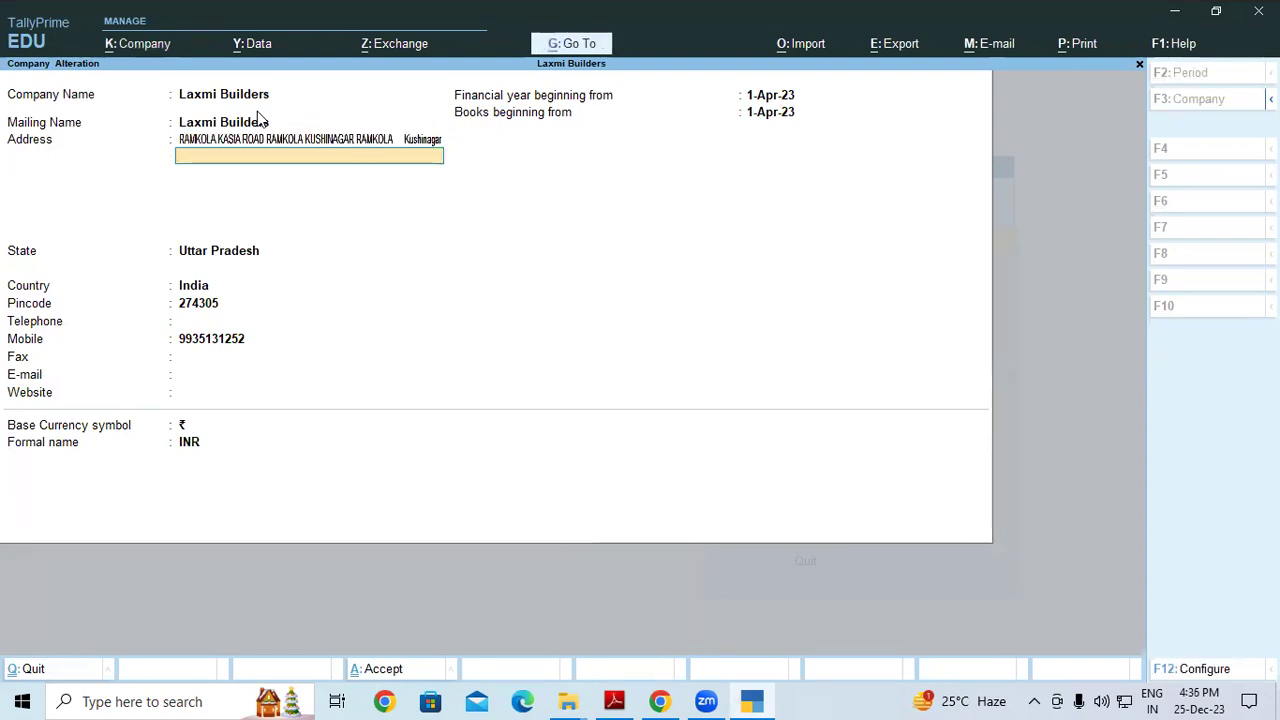
key("BackSpace")
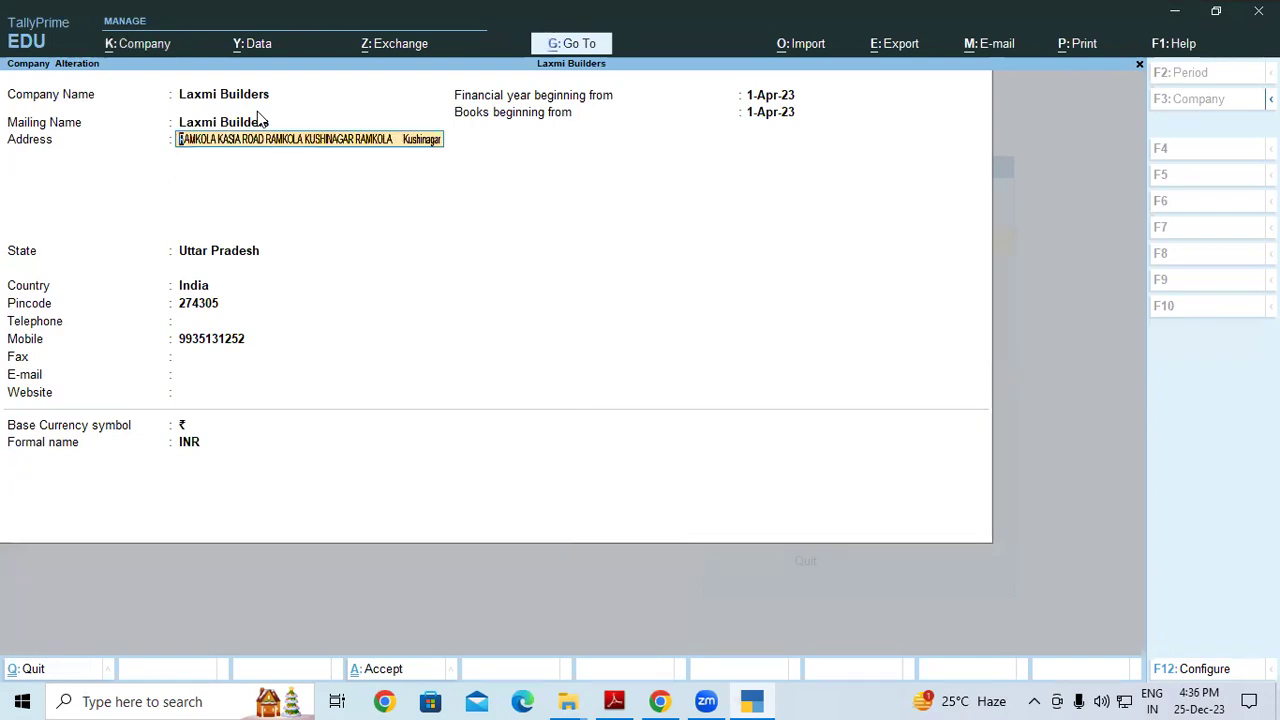
type("R")
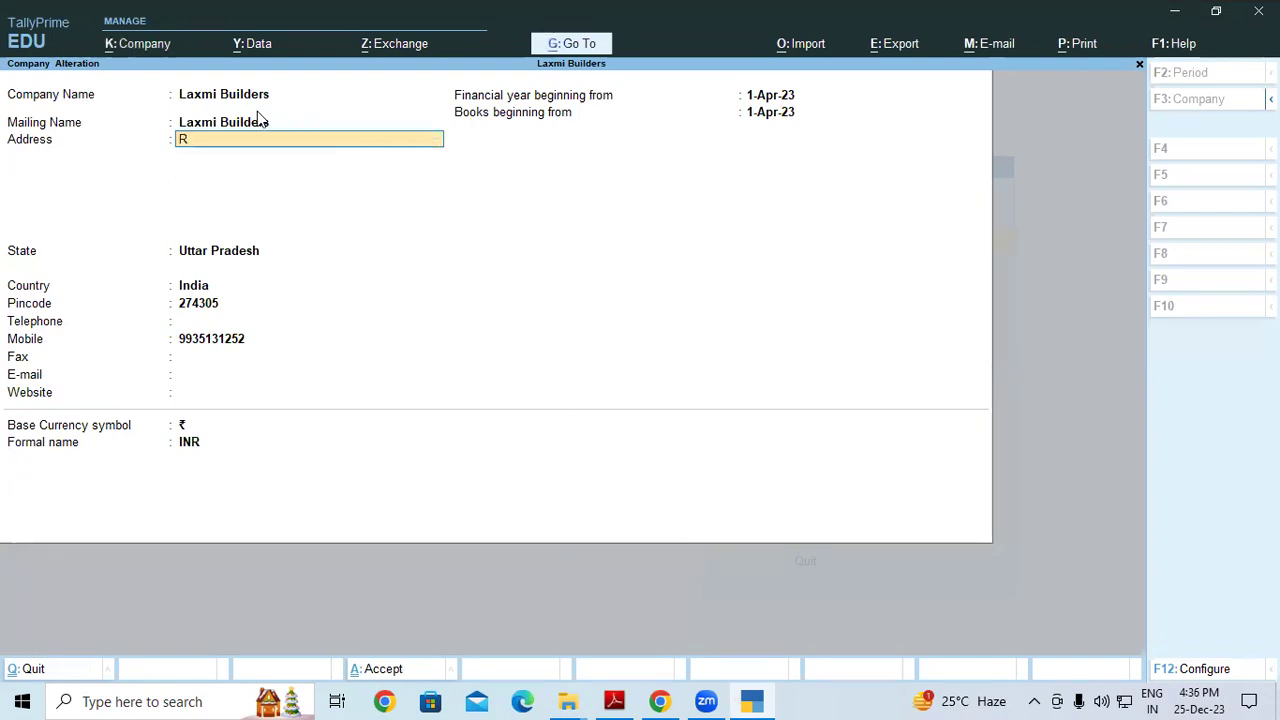
type("amkola")
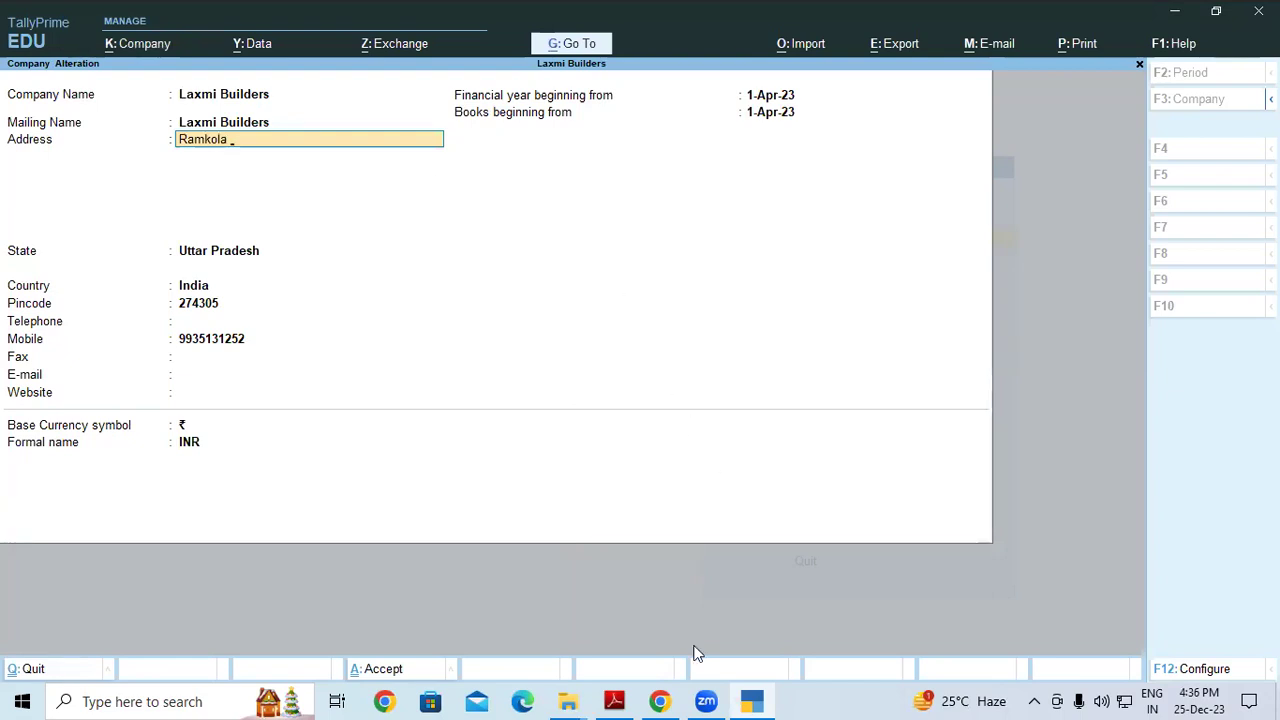
left_click(616, 700)
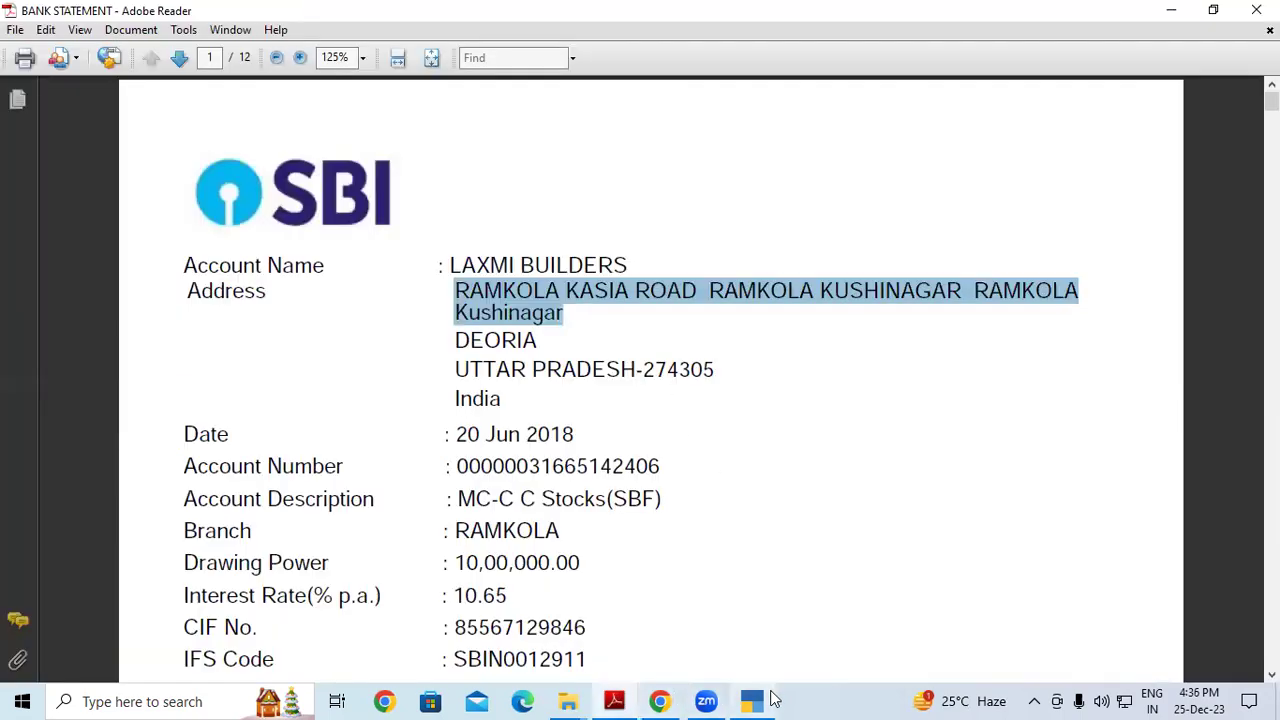
left_click(616, 700)
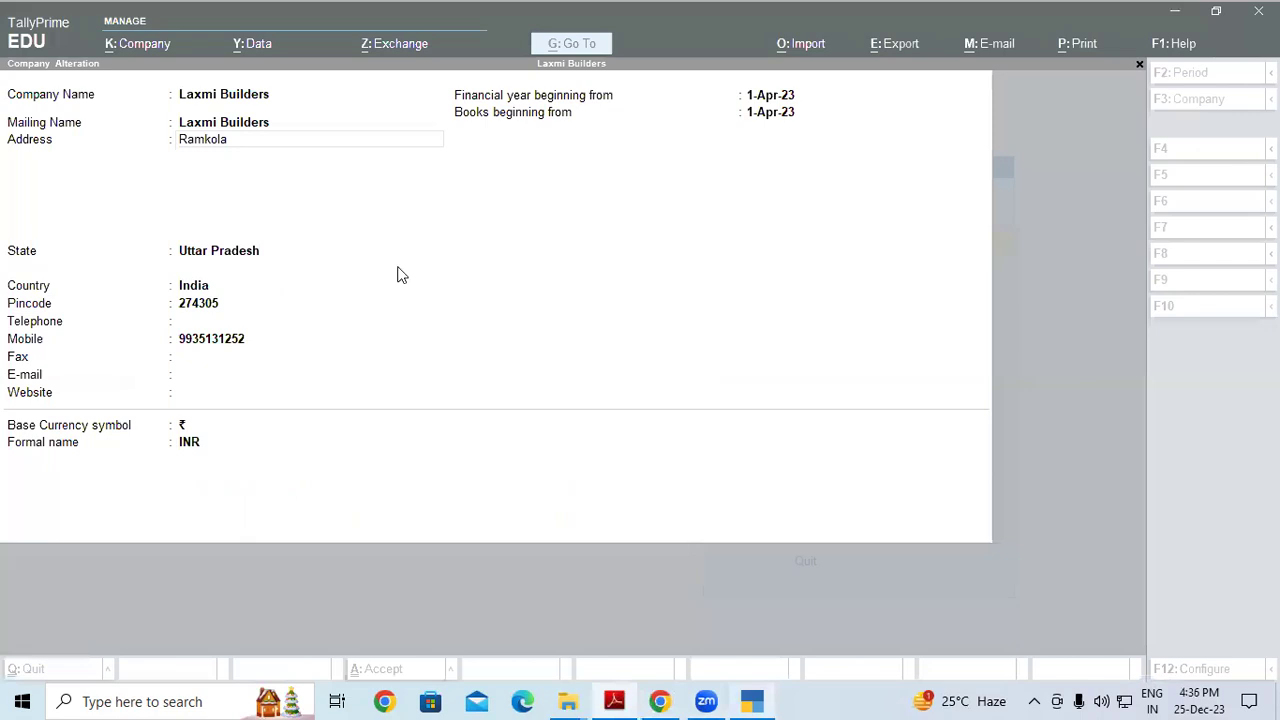
left_click(397, 275)
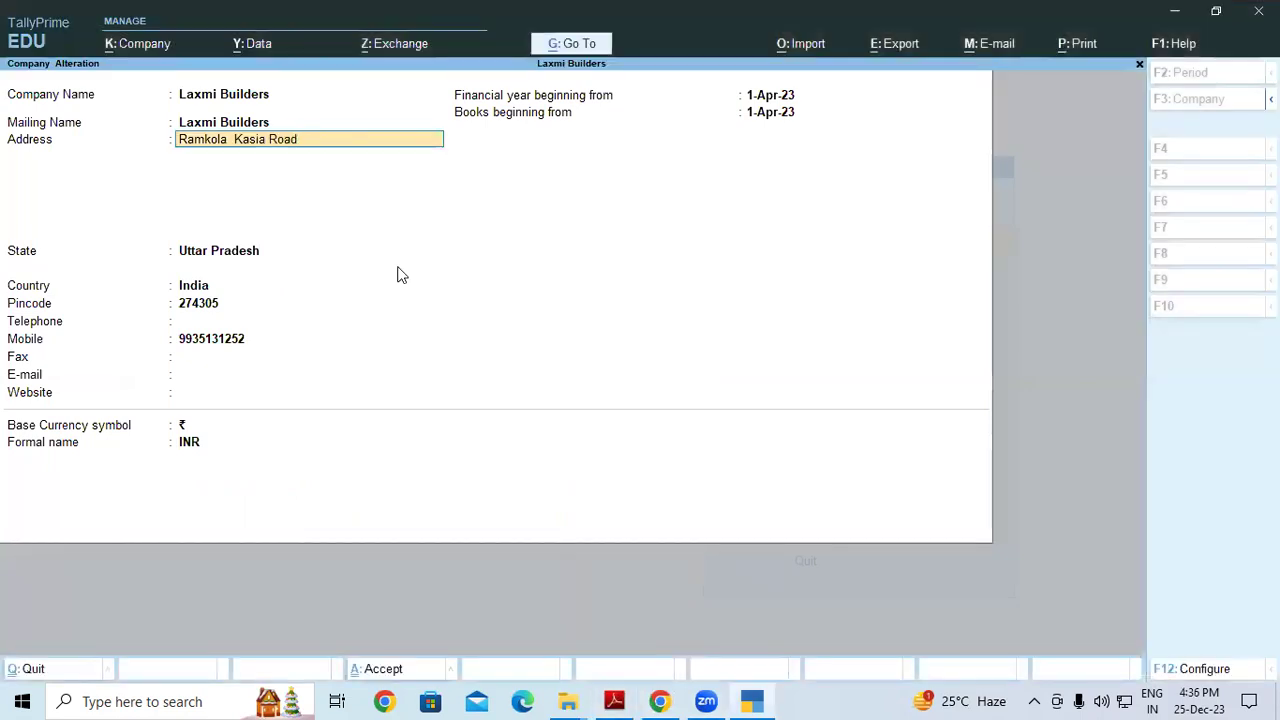
key("Return")
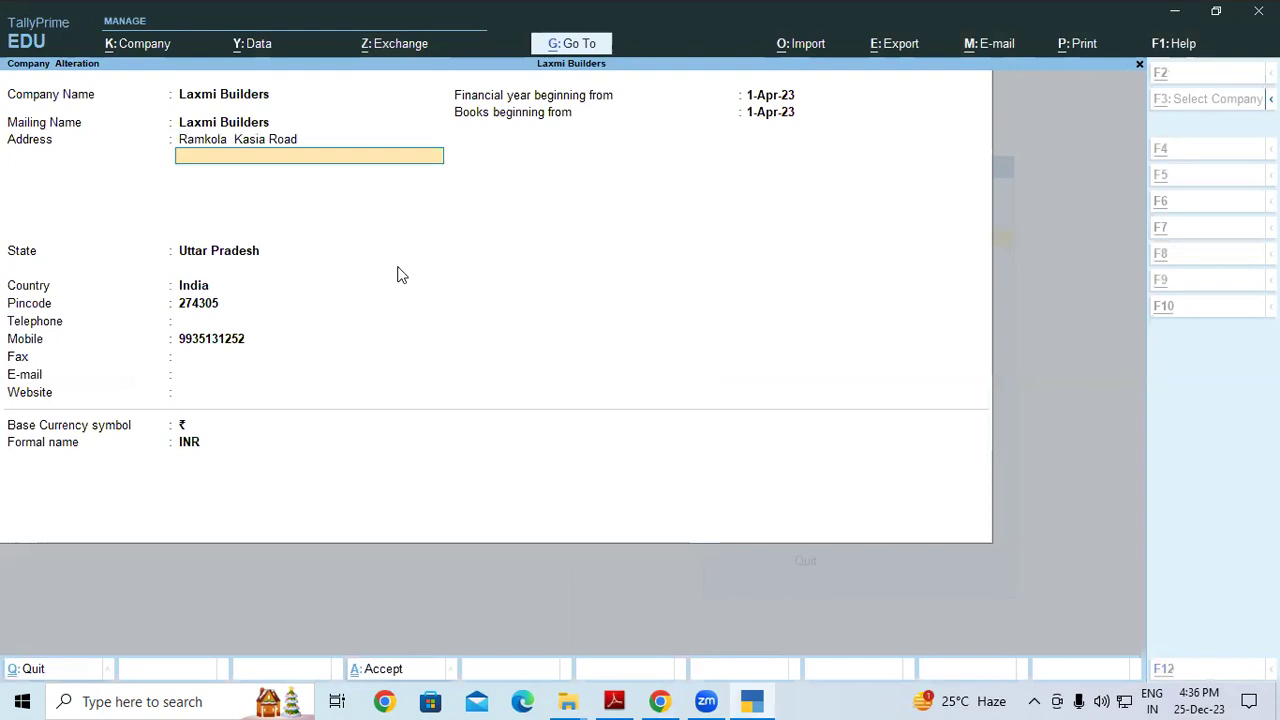
Add the second address line from the statement and save the company alteration
key("alt+Tab")
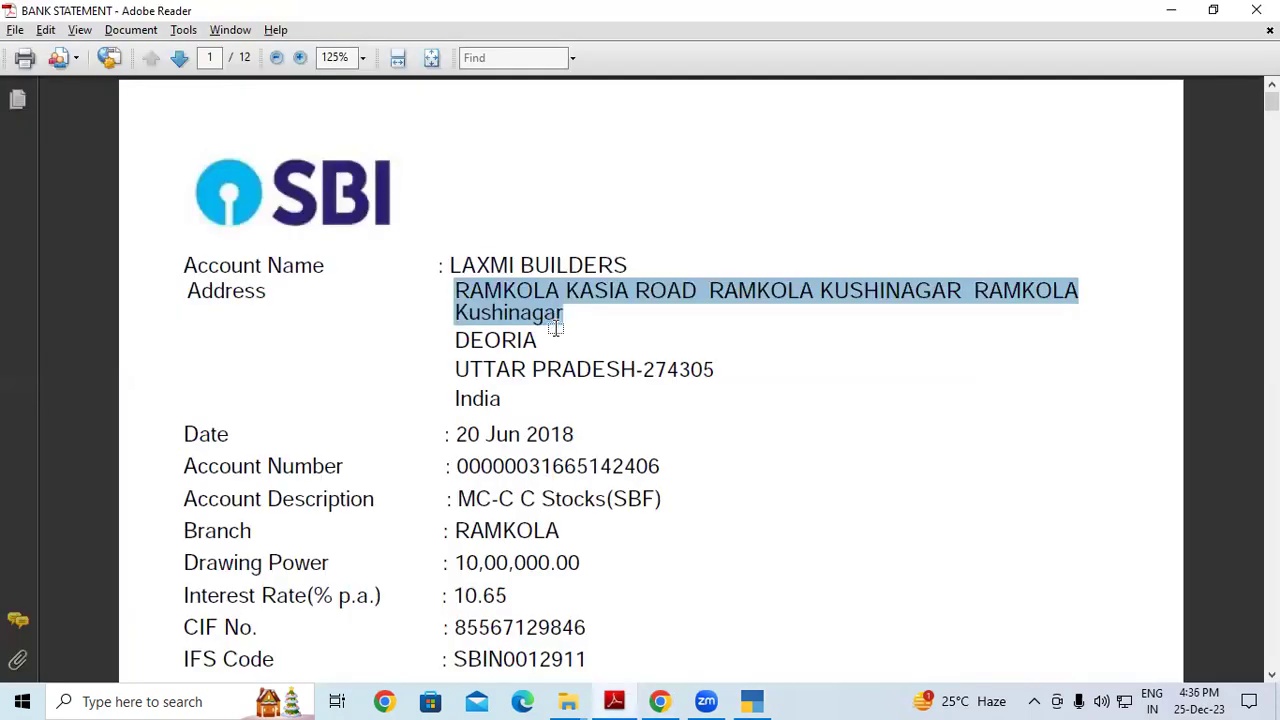
key("alt+Tab")
type("R")
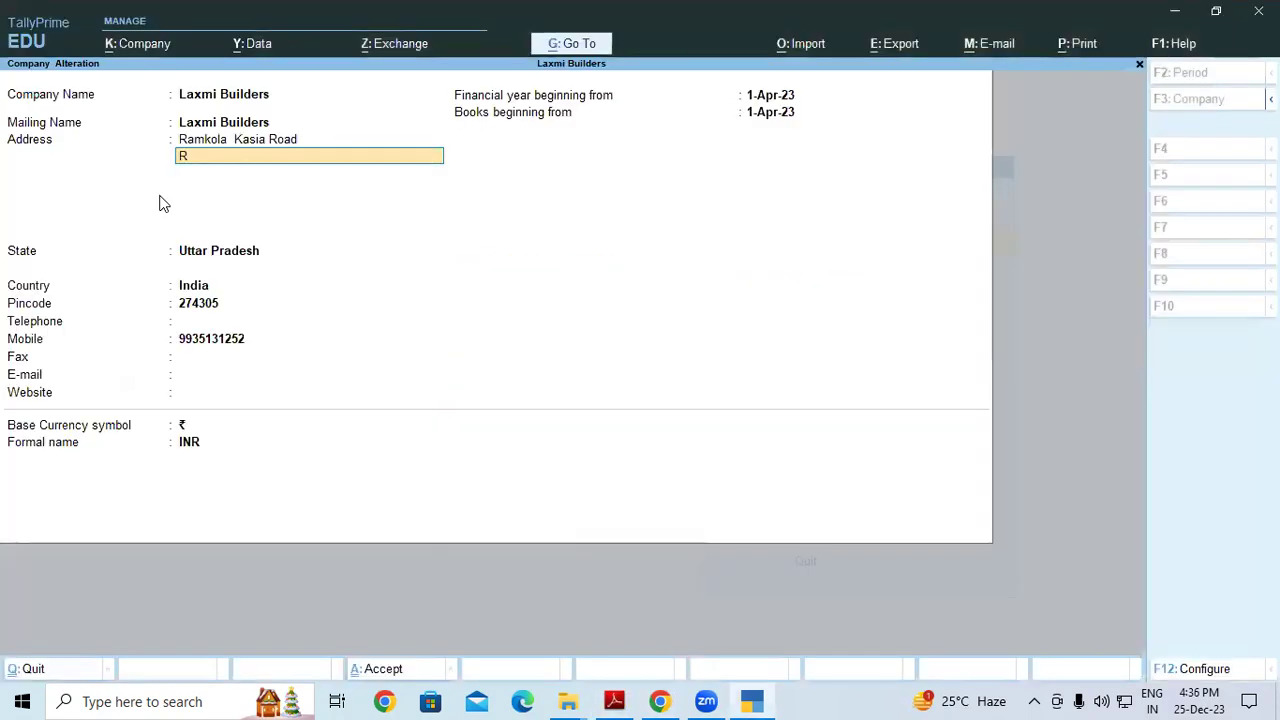
type("amkola Kushinagar")
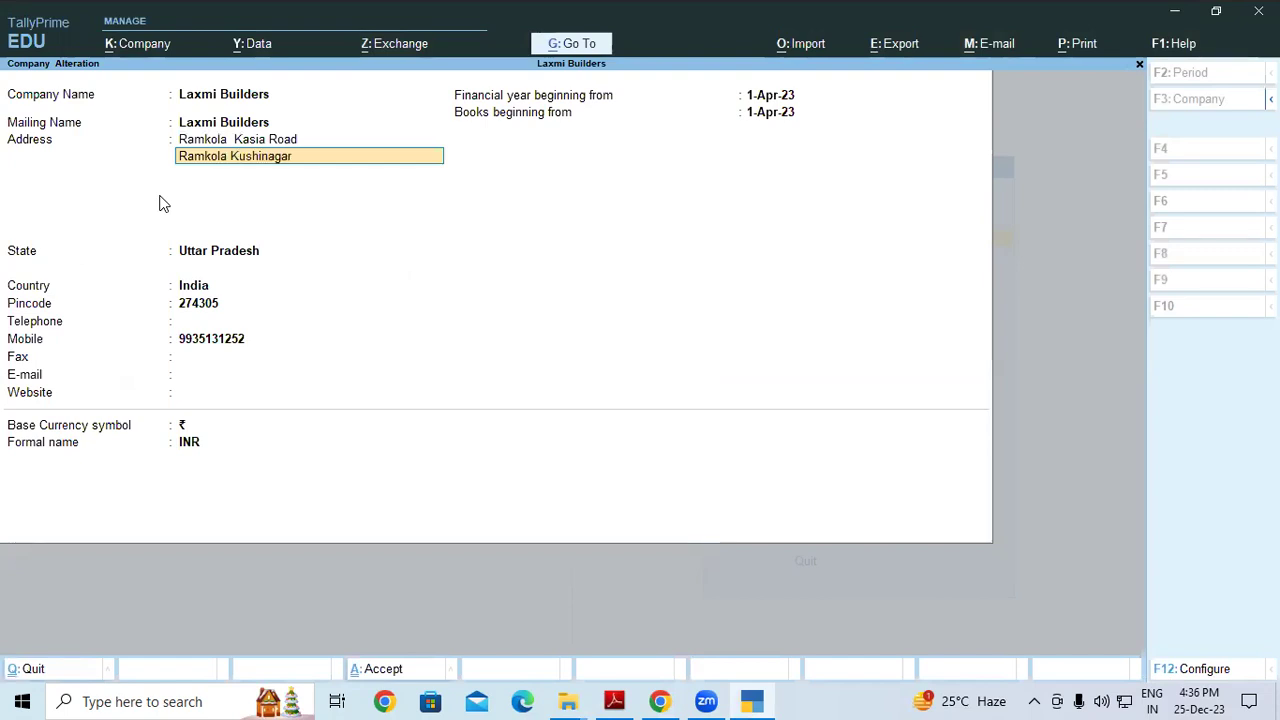
key("Return")
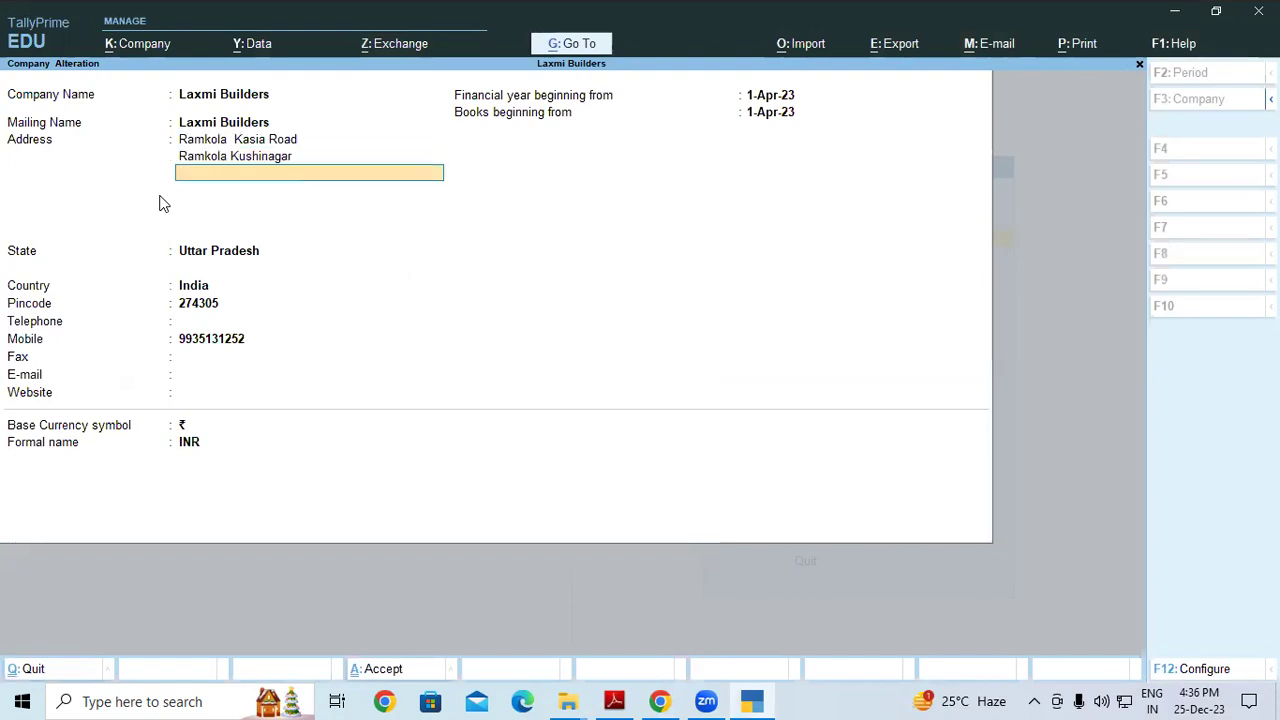
key("ctrl")
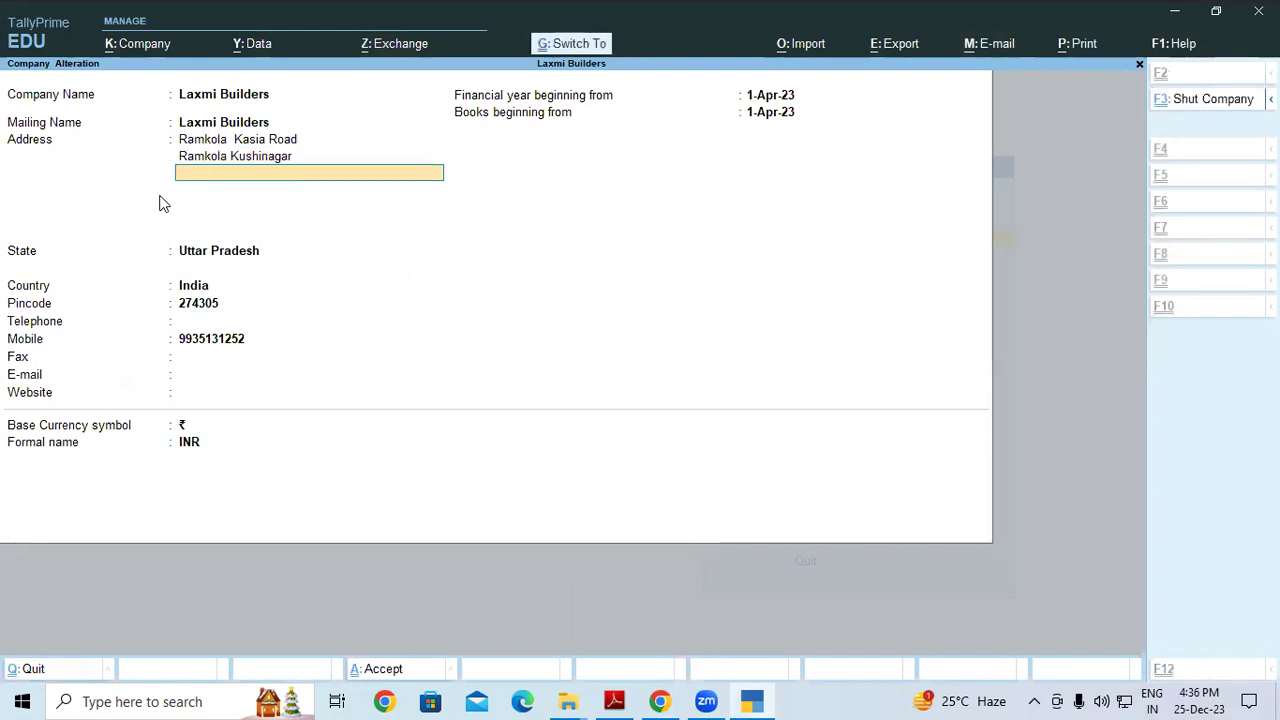
key("ctrl+a")
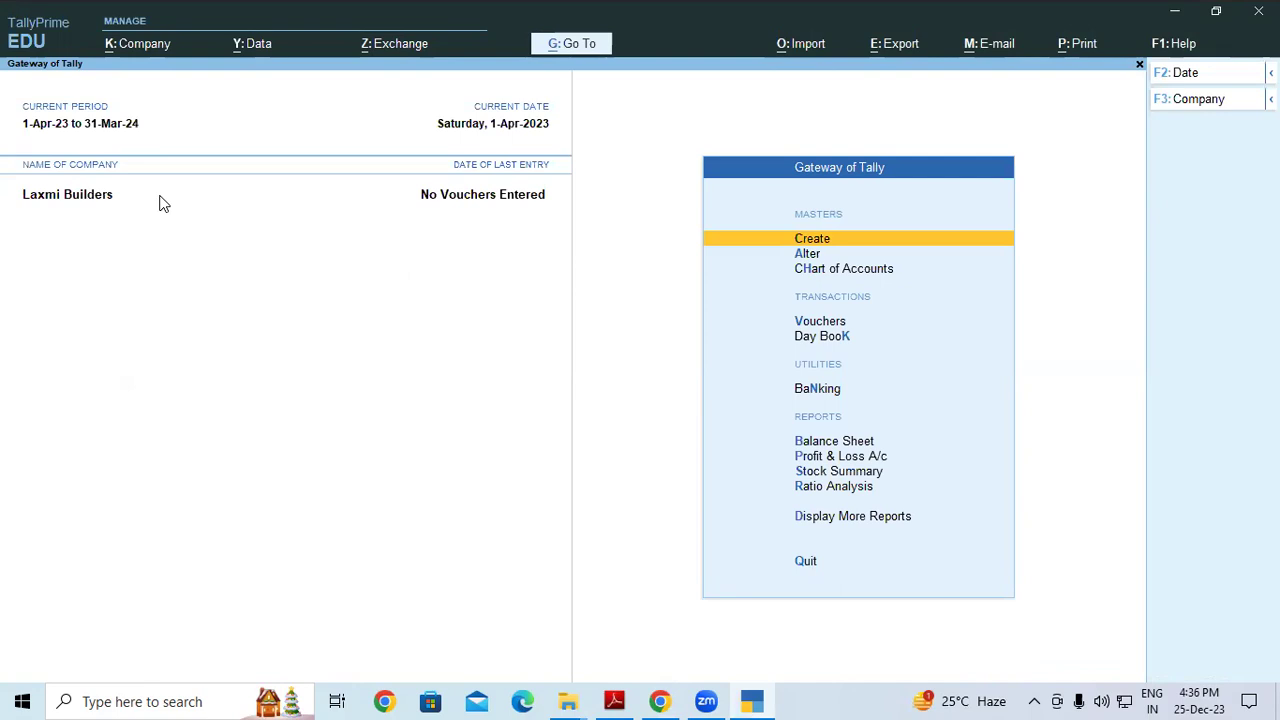
Create a new ledger named 'SBI OD A/c'
key("Return")
key("Down")
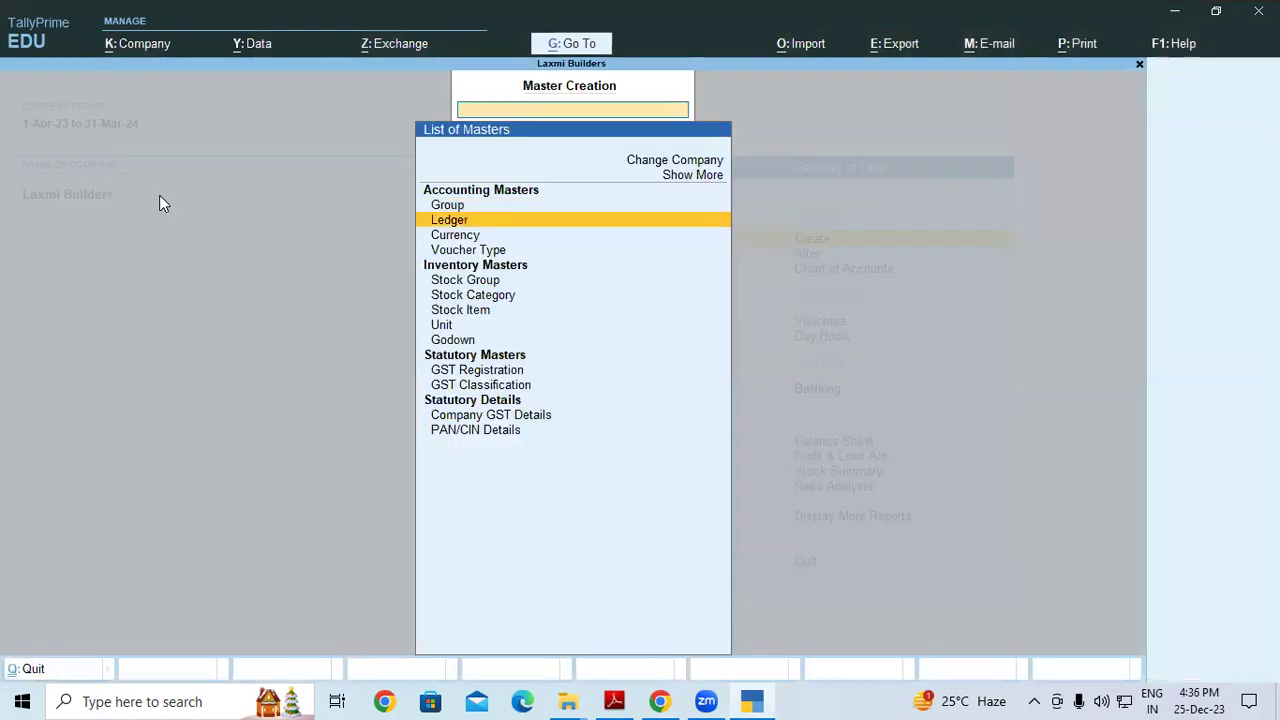
key("Return")
type("SBI O")
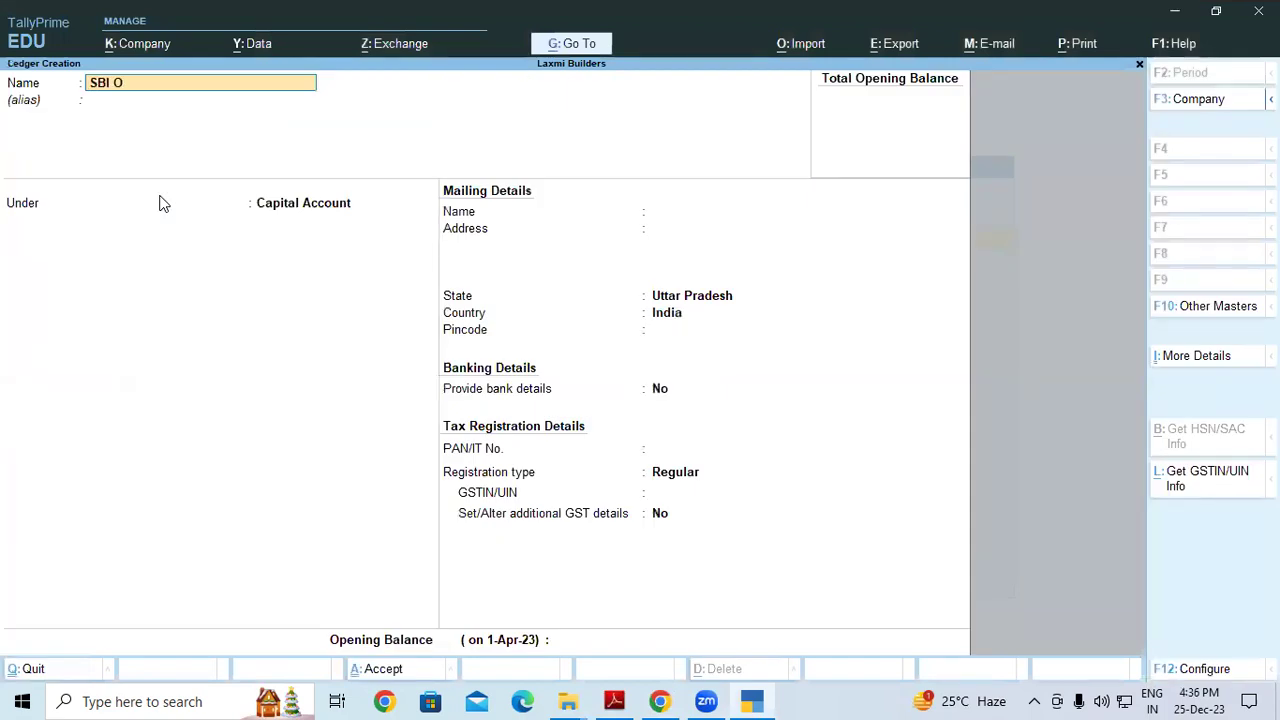
type("D A/C")
key("BackSpace")
key("BackSpace")
type("/c")
key("Return")
key("Return")
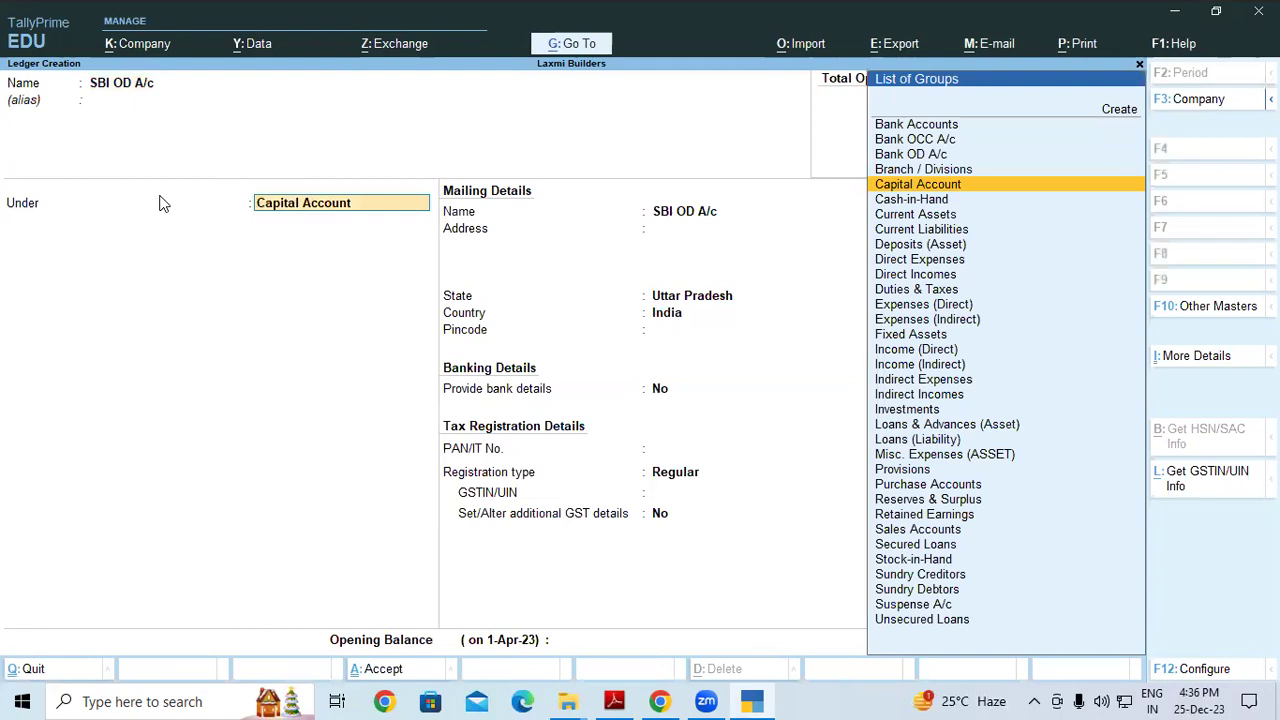
Place the ledger under Bank OD A/c with a 10,00,000 overdraft limit
type("Ban")
key("Down")
key("Down")
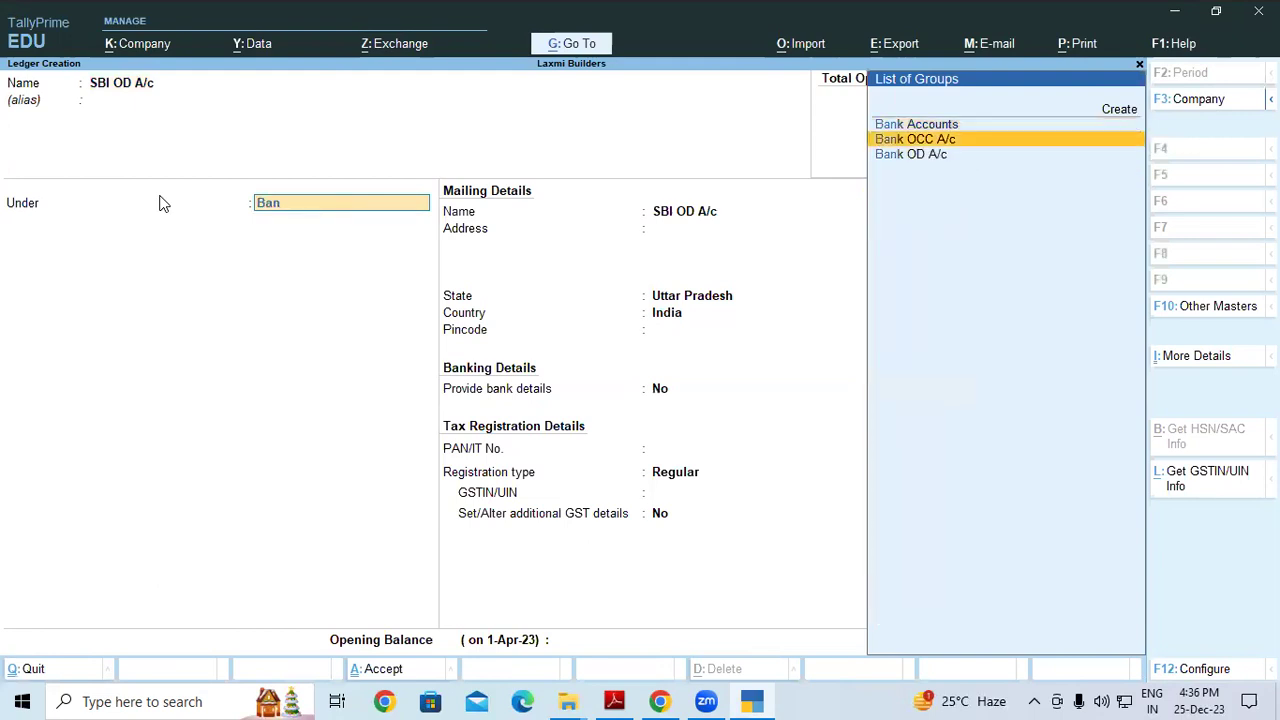
key("Return")
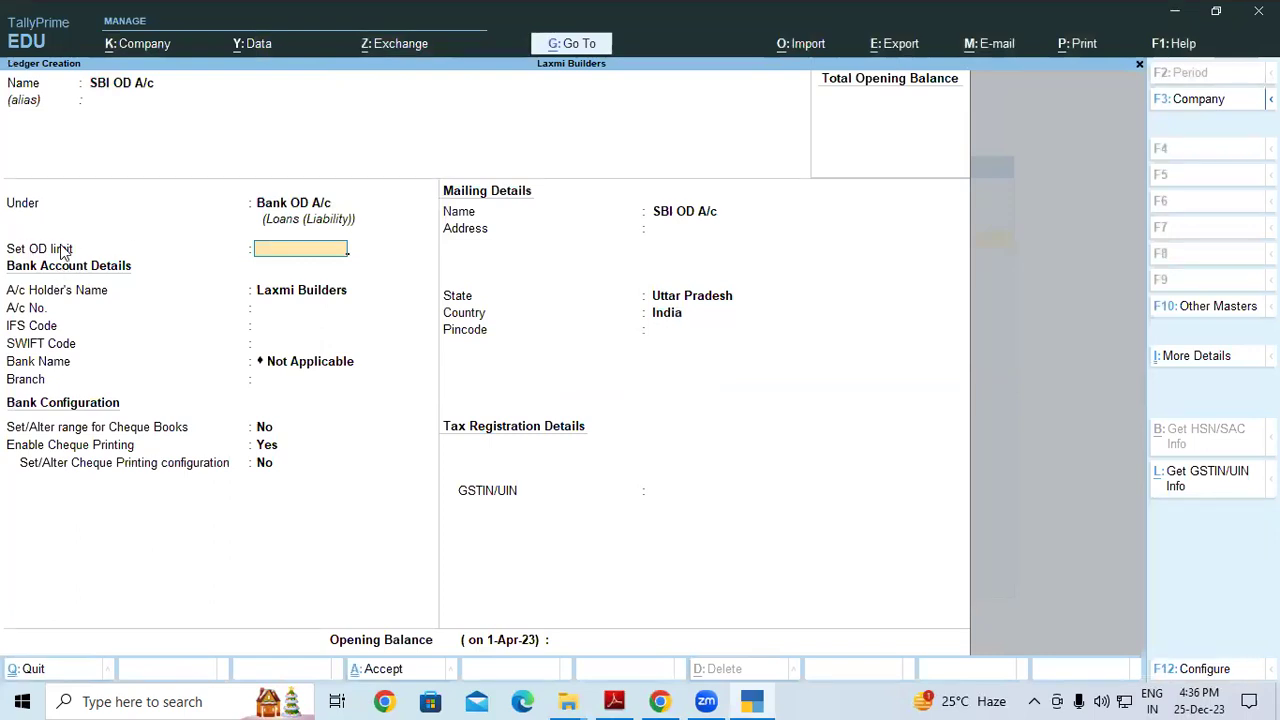
type("1000000")
key("Return")
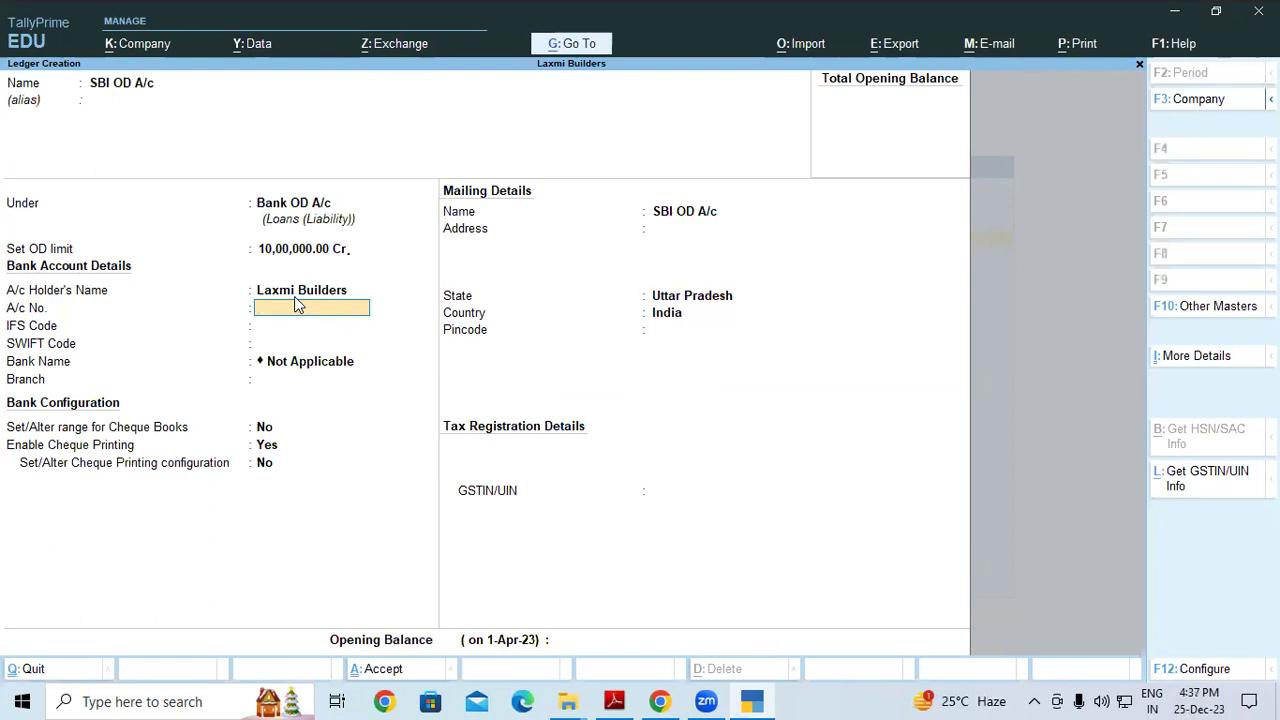
Copy the account number from the SBI statement PDF into the ledger's A/c No. field
key("alt+Tab")
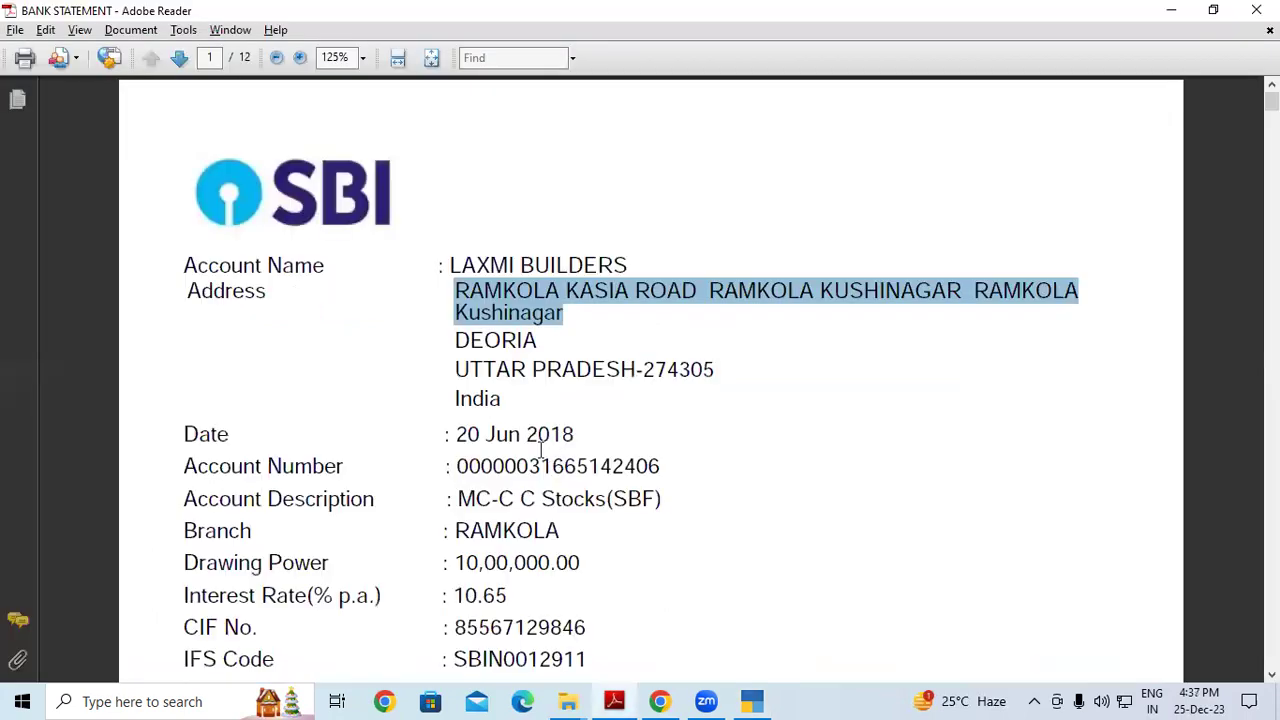
left_click_drag(528, 466, 668, 462)
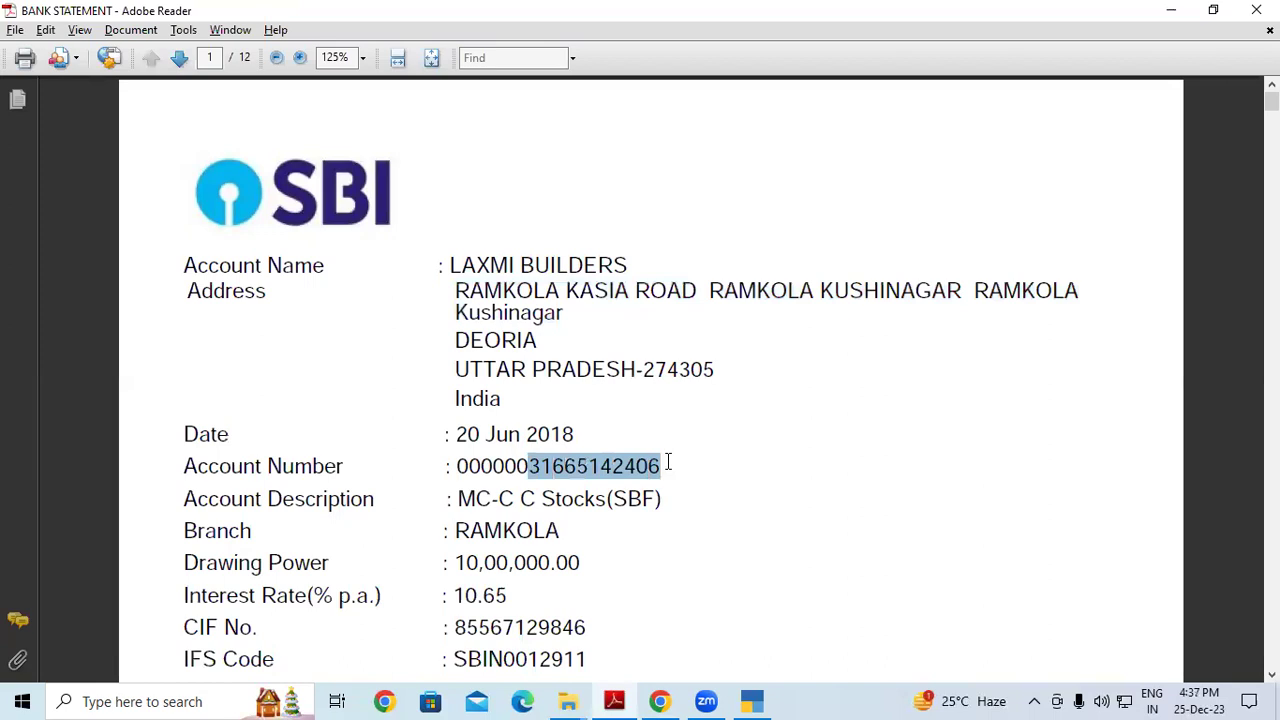
left_click(668, 462)
left_click_drag(459, 470, 666, 463)
key("ctrl+c")
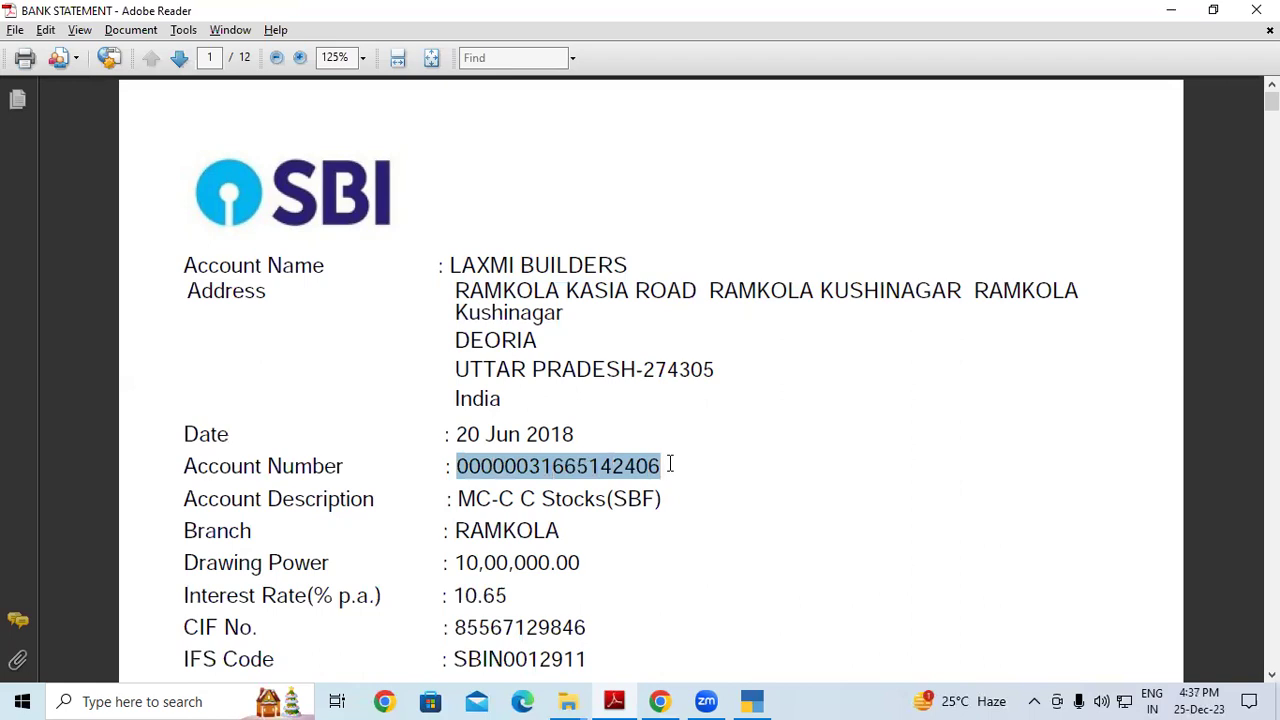
key("alt+Tab")
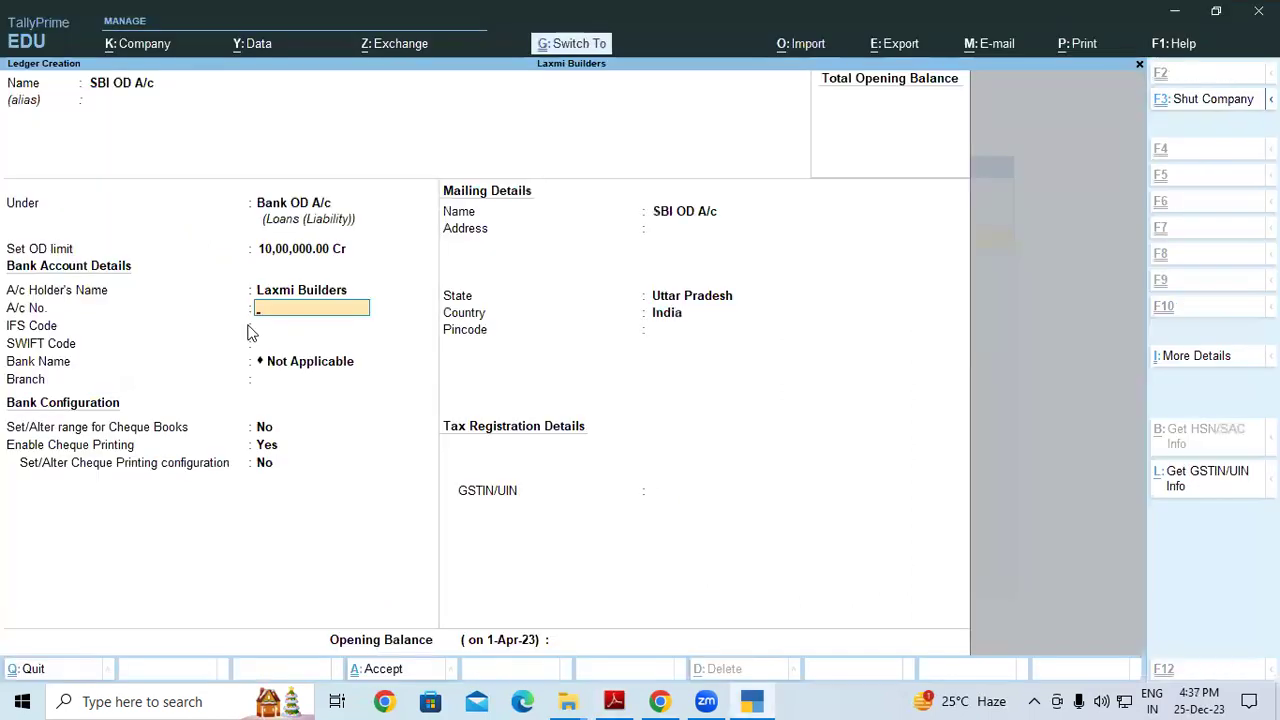
key("ctrl+v")
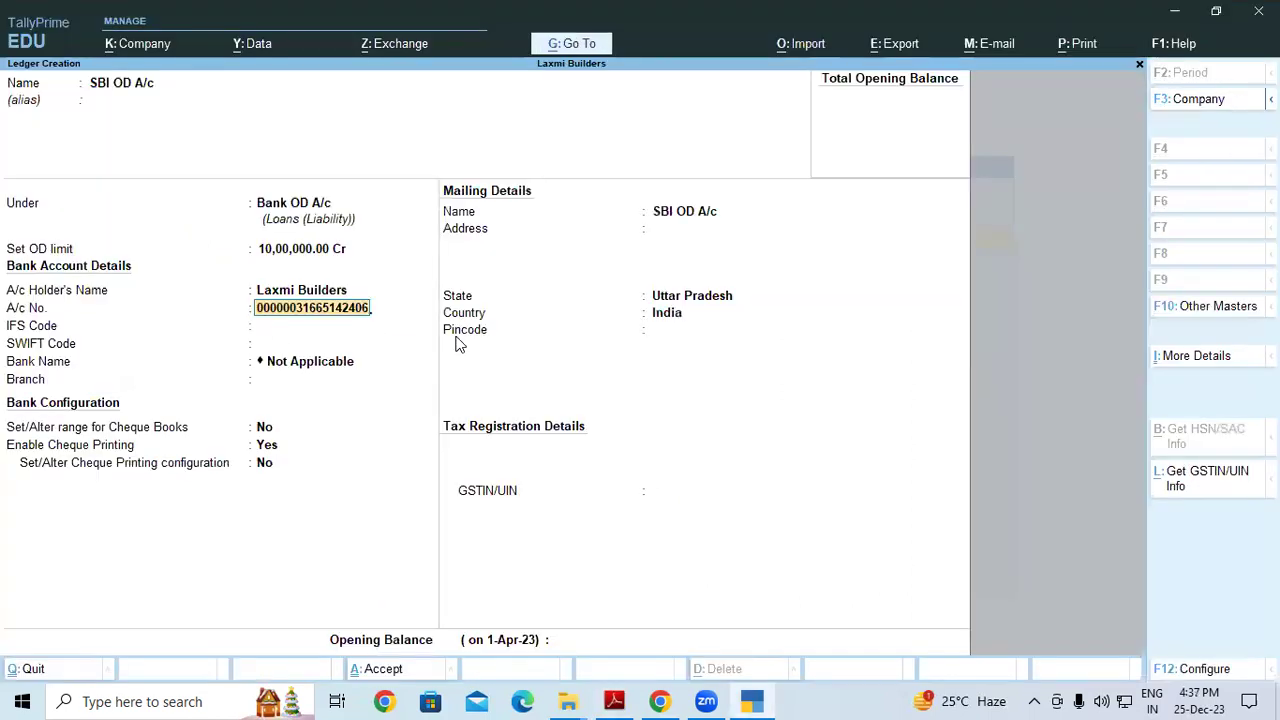
key("Return")
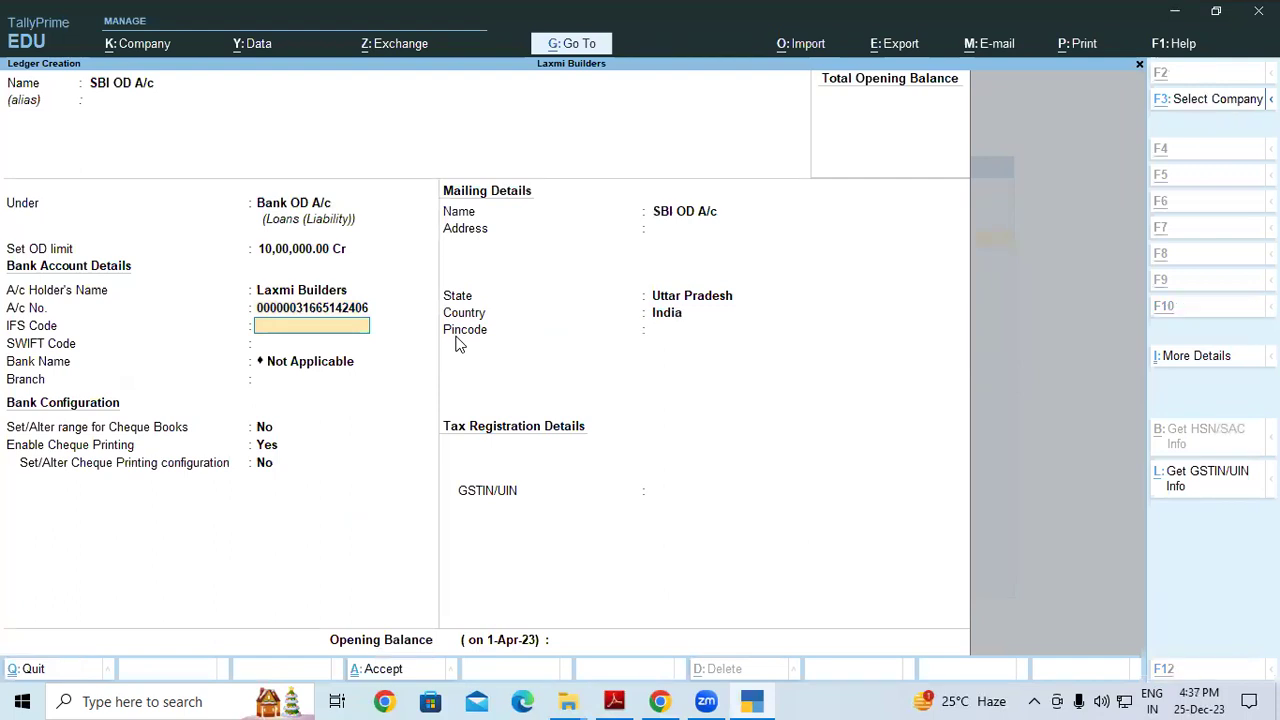
Copy IFS code SBIN0012911 from the statement into the ledger's IFS Code field
key("alt+Tab")
scroll(470, 462, "down", 1)
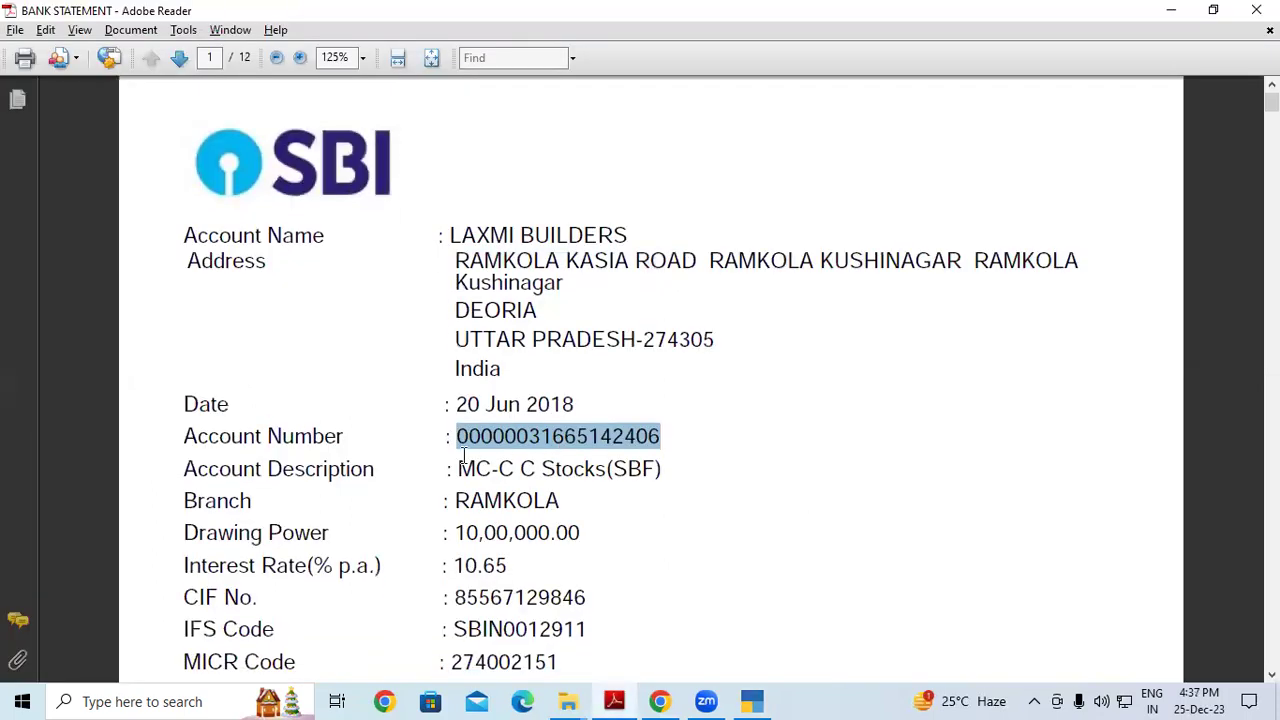
scroll(465, 460, "down", 3)
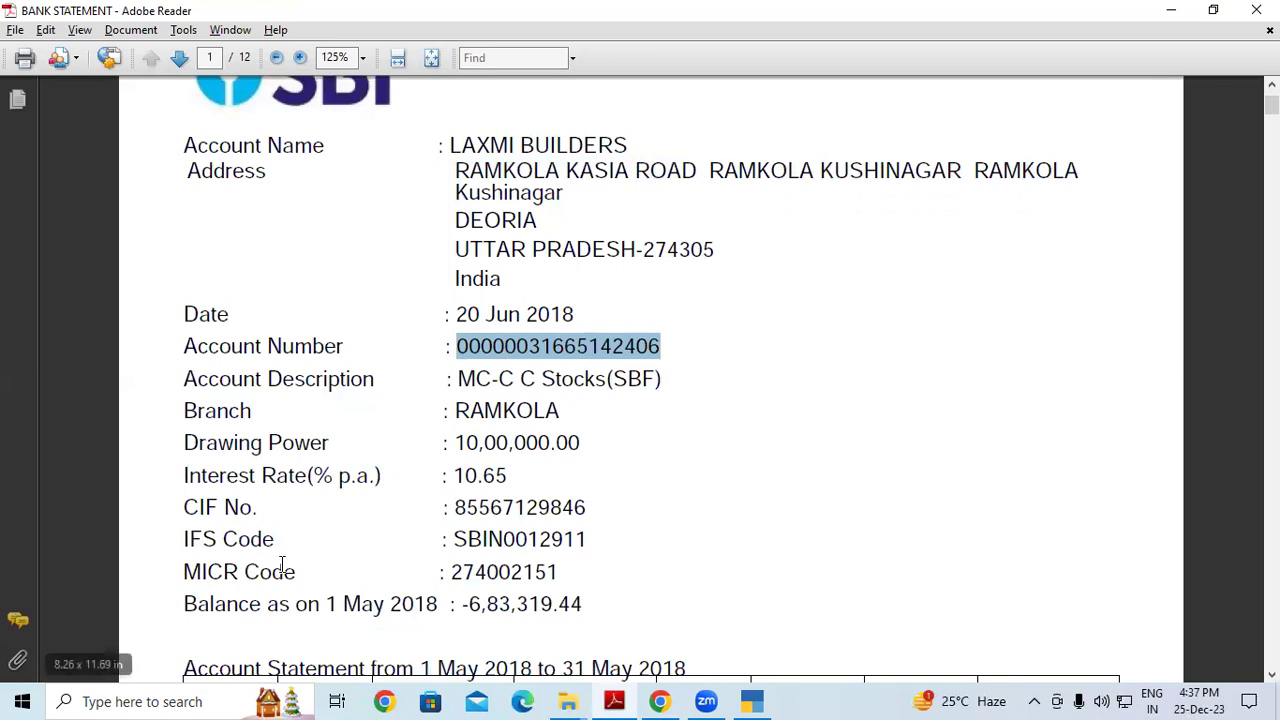
scroll(283, 578, "down", 1)
left_click_drag(453, 509, 597, 508)
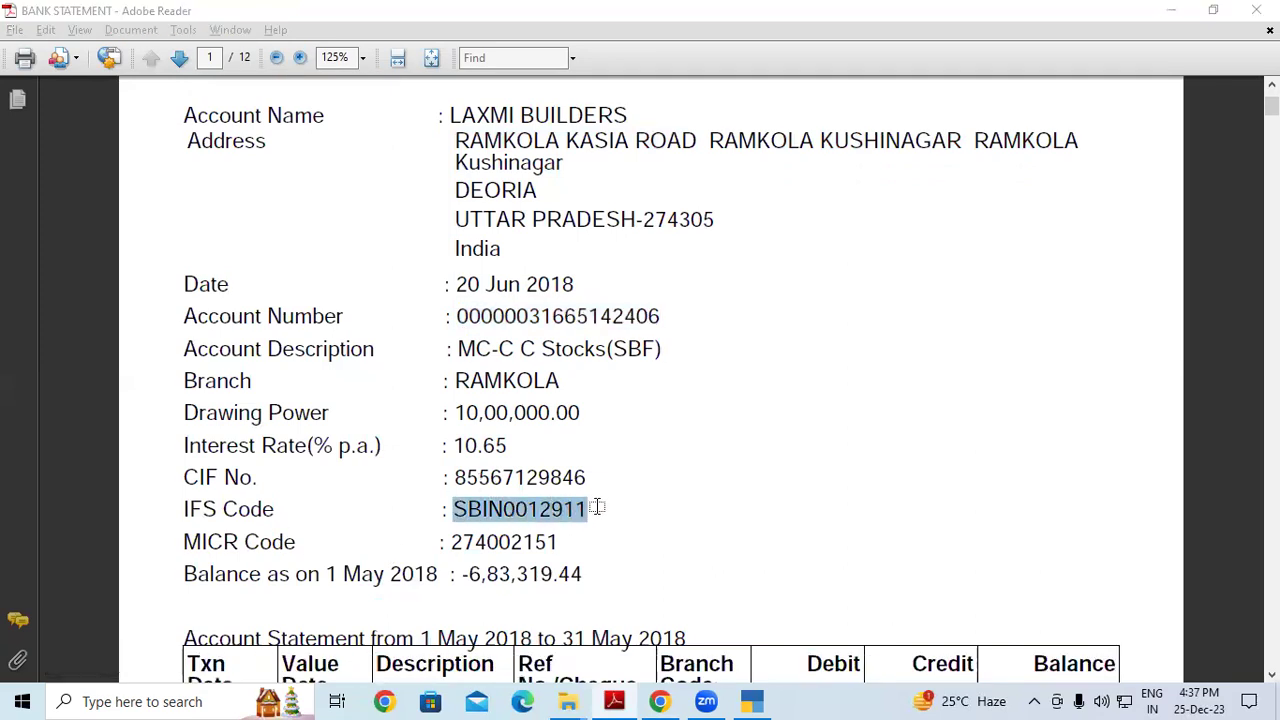
key("alt+Tab")
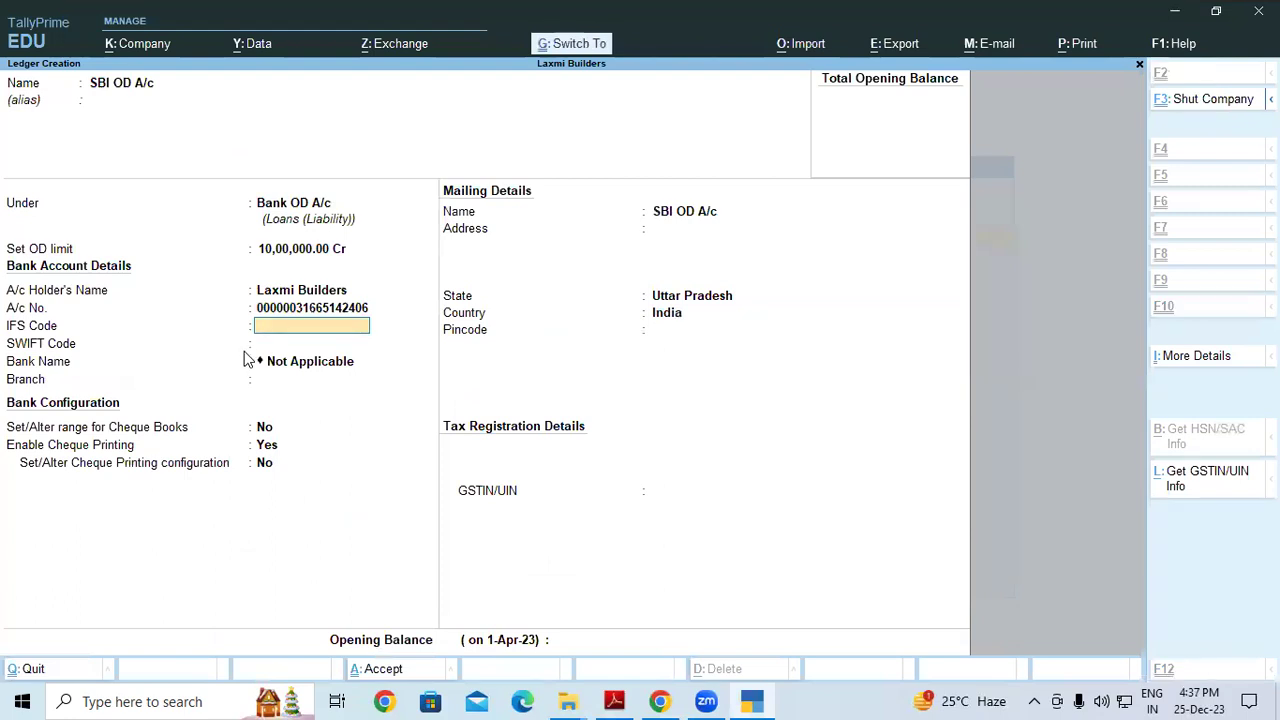
key("ctrl+alt+v")
key("Return")
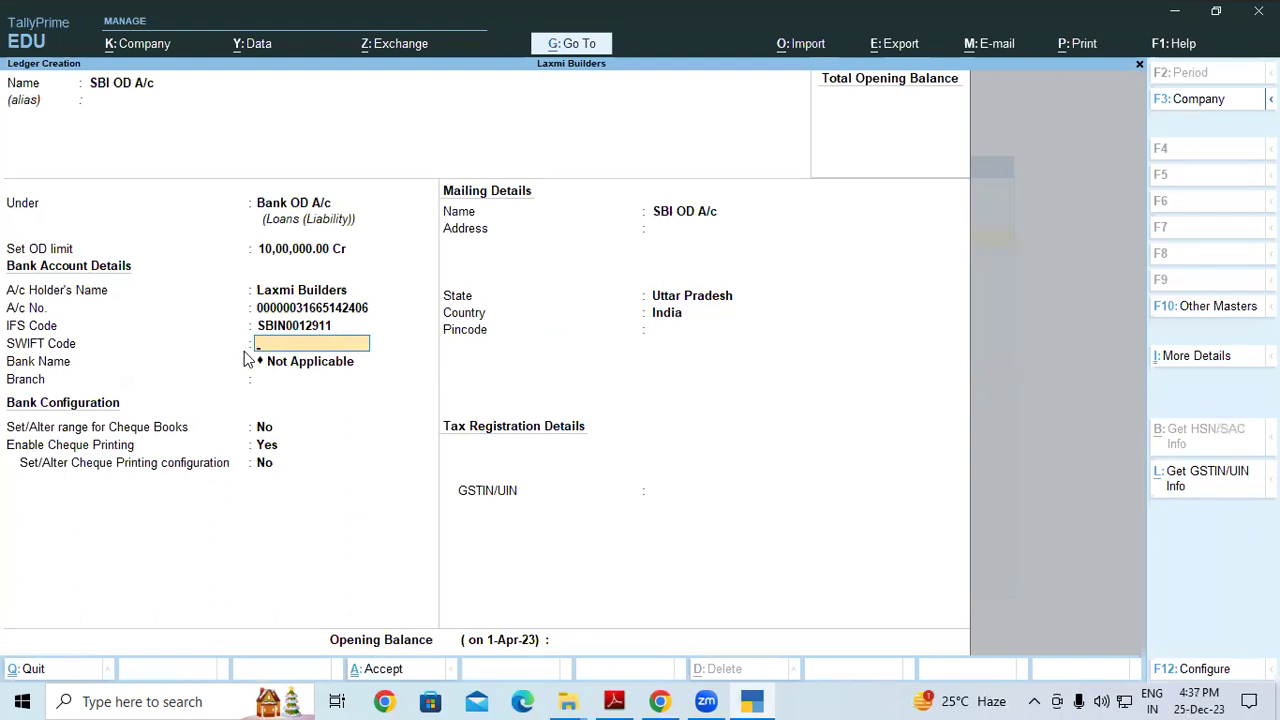
key("Return")
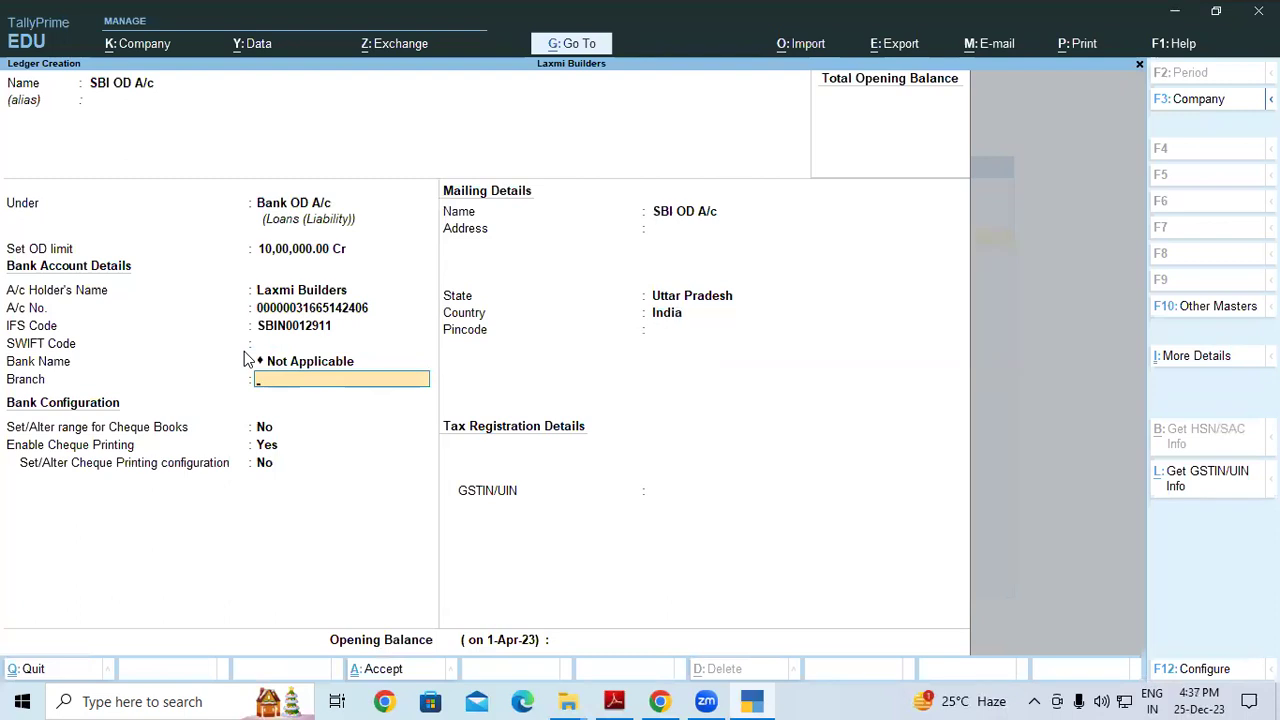
Enter Ramkola as branch and mailing address, skipping cheque settings and leaving GSTIN/UIN blank
type("Ramkola")
key("Return")
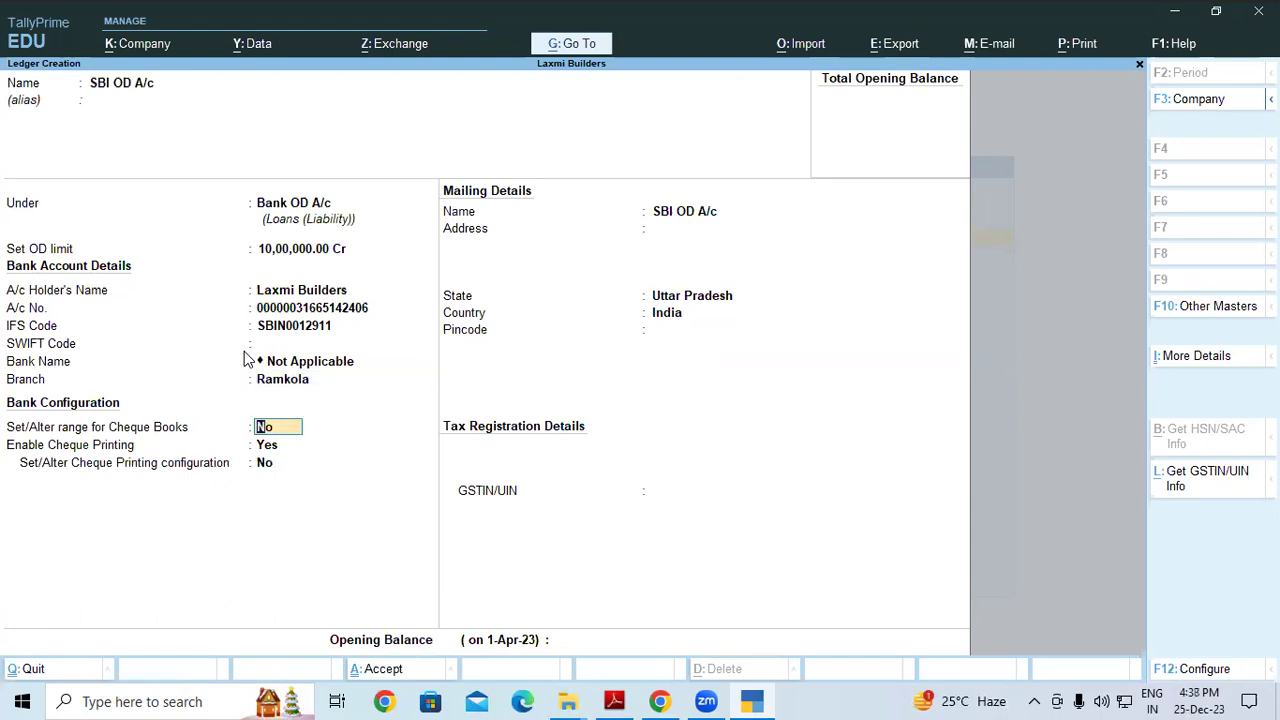
key("Return")
key("Return")
key("Return")
key("Return")
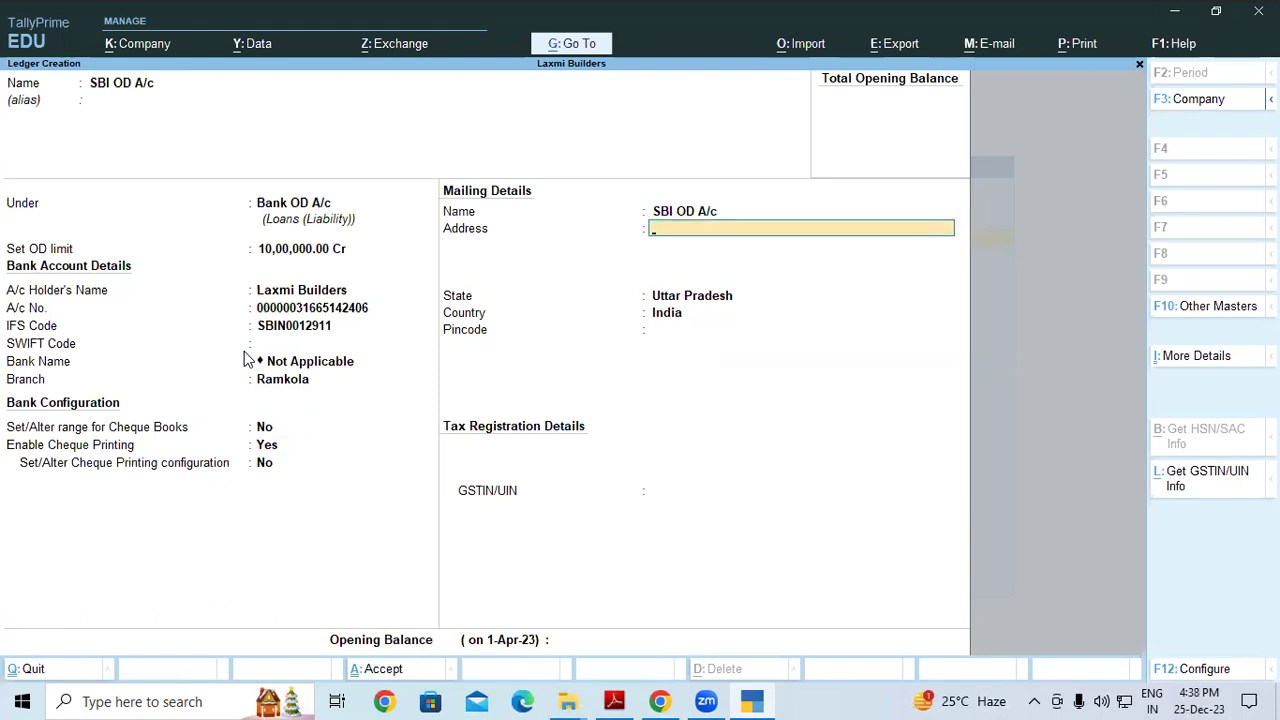
type("Ramkola")
key("Return")
key("Return")
key("Return")
key("Return")
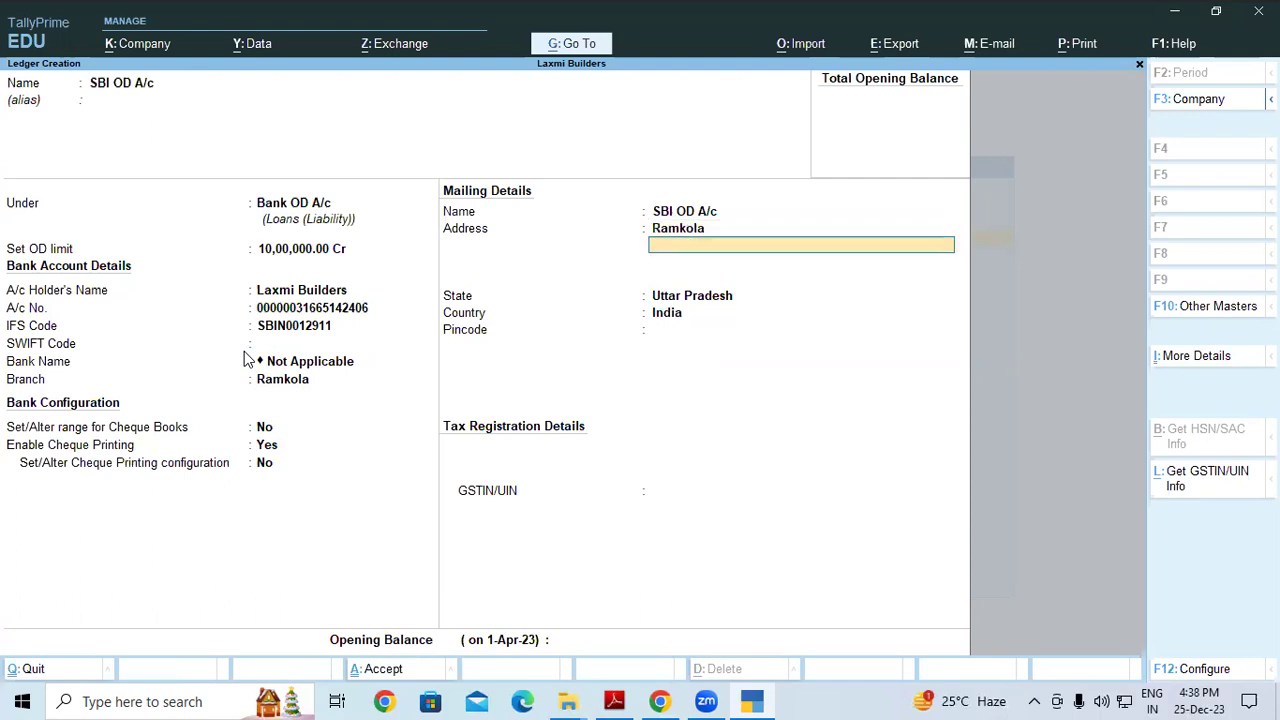
key("Return")
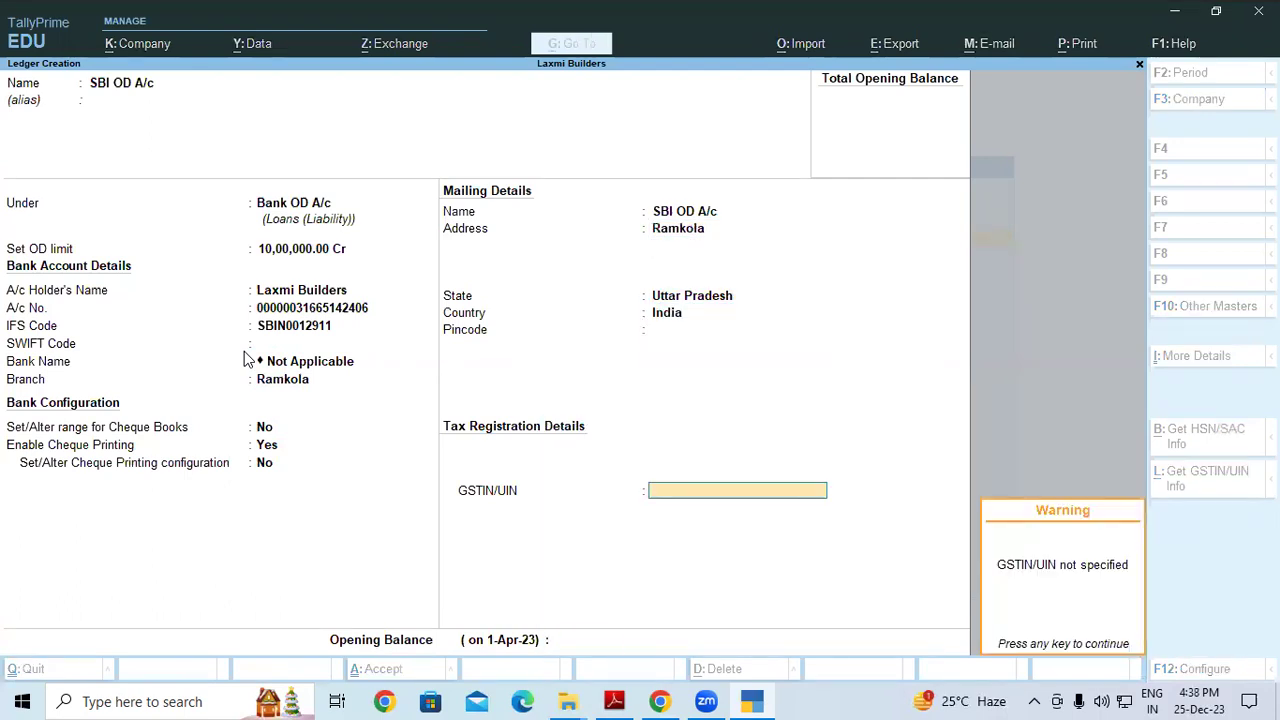
key("Return")
key("BackSpace")
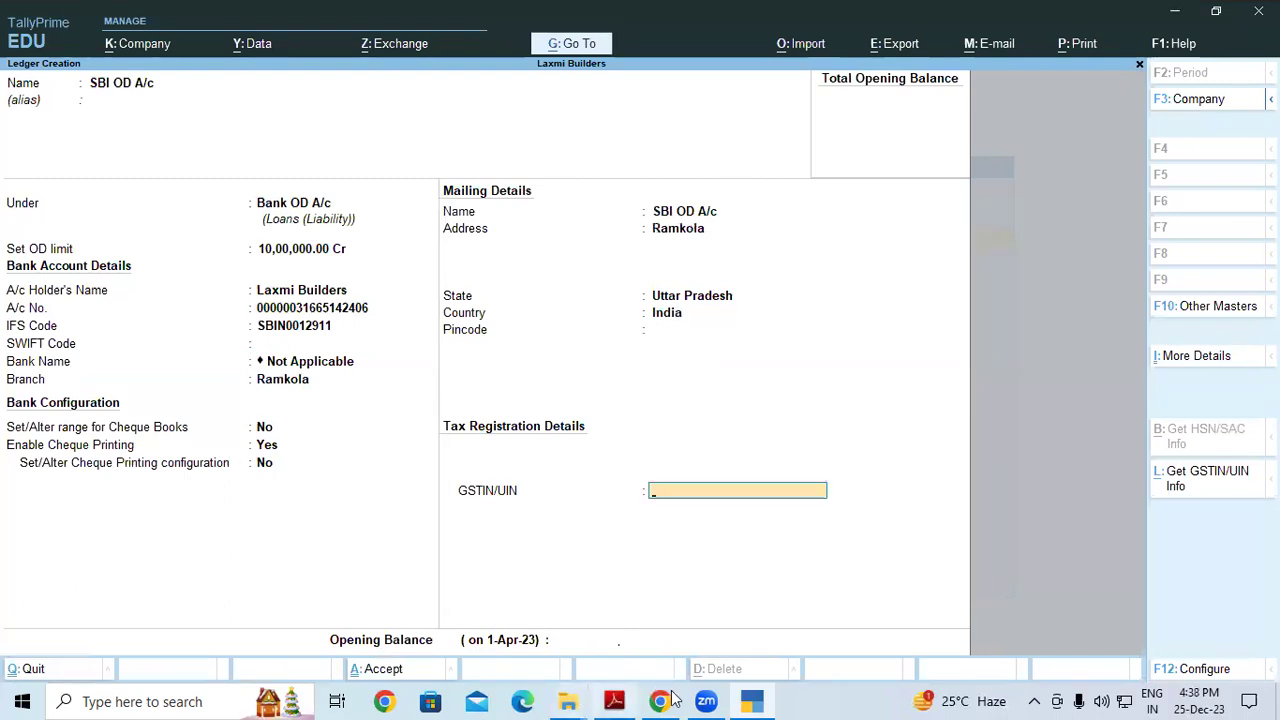
Search the web for 'sbi gstin up' in a new browser tab
left_click(722, 21)
left_click(170, 63)
type("sb")
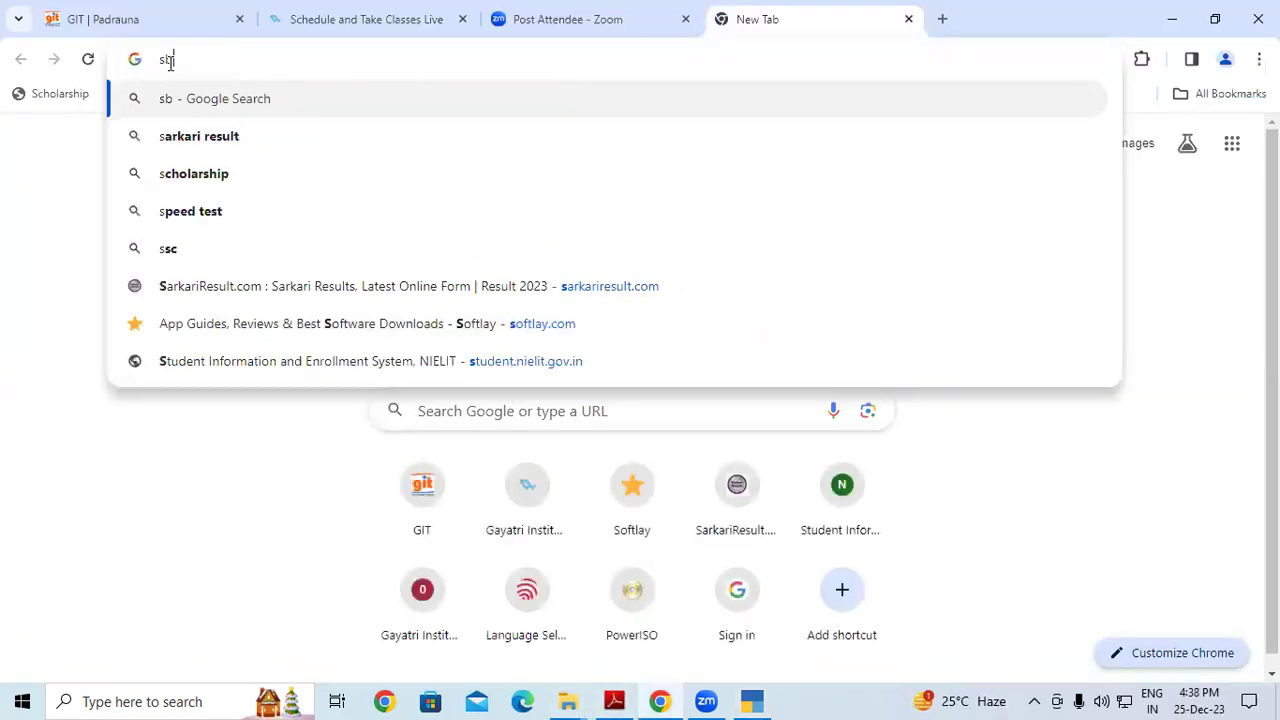
type("i gstin up")
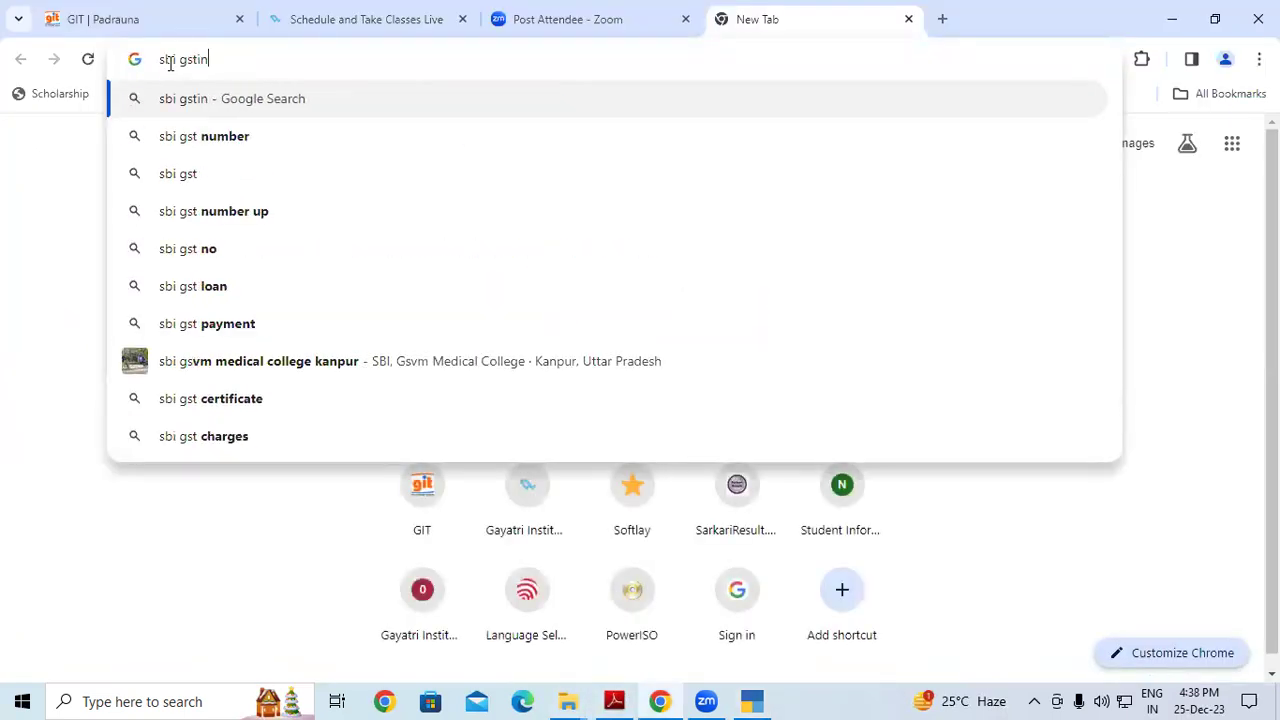
key("Return")
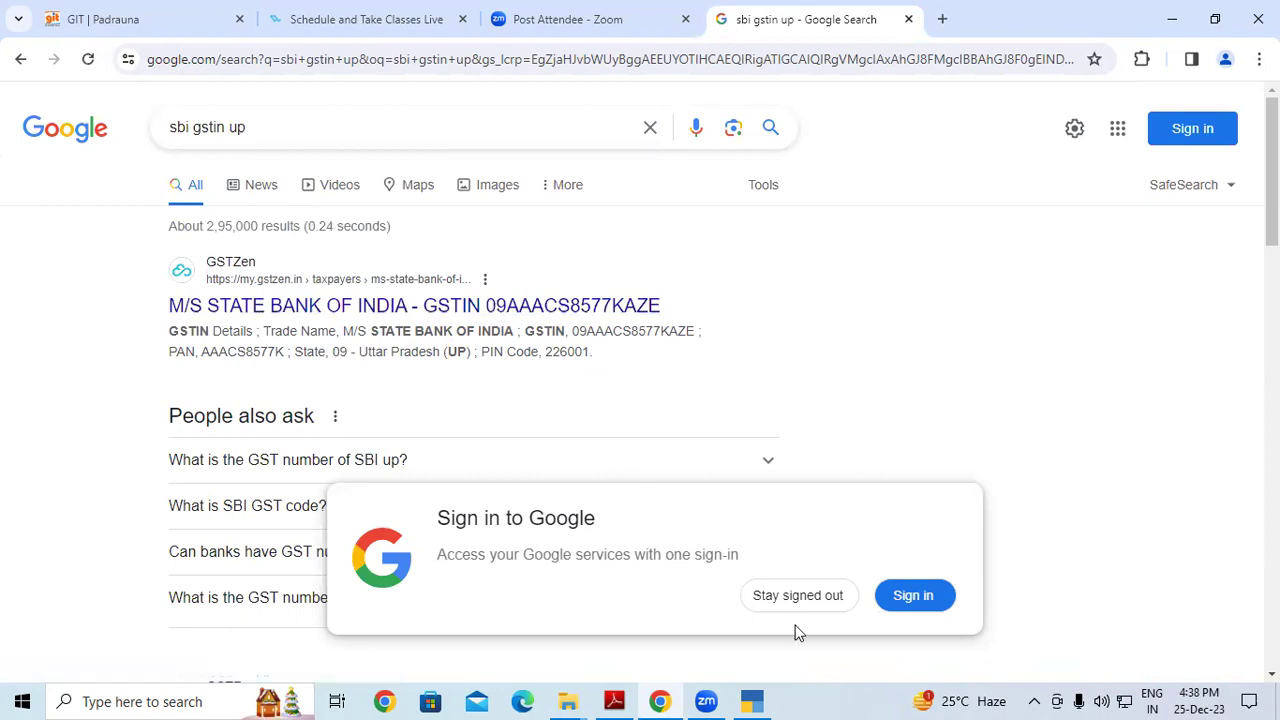
left_click(798, 598)
scroll(500, 514, "down", 2)
left_click(423, 576)
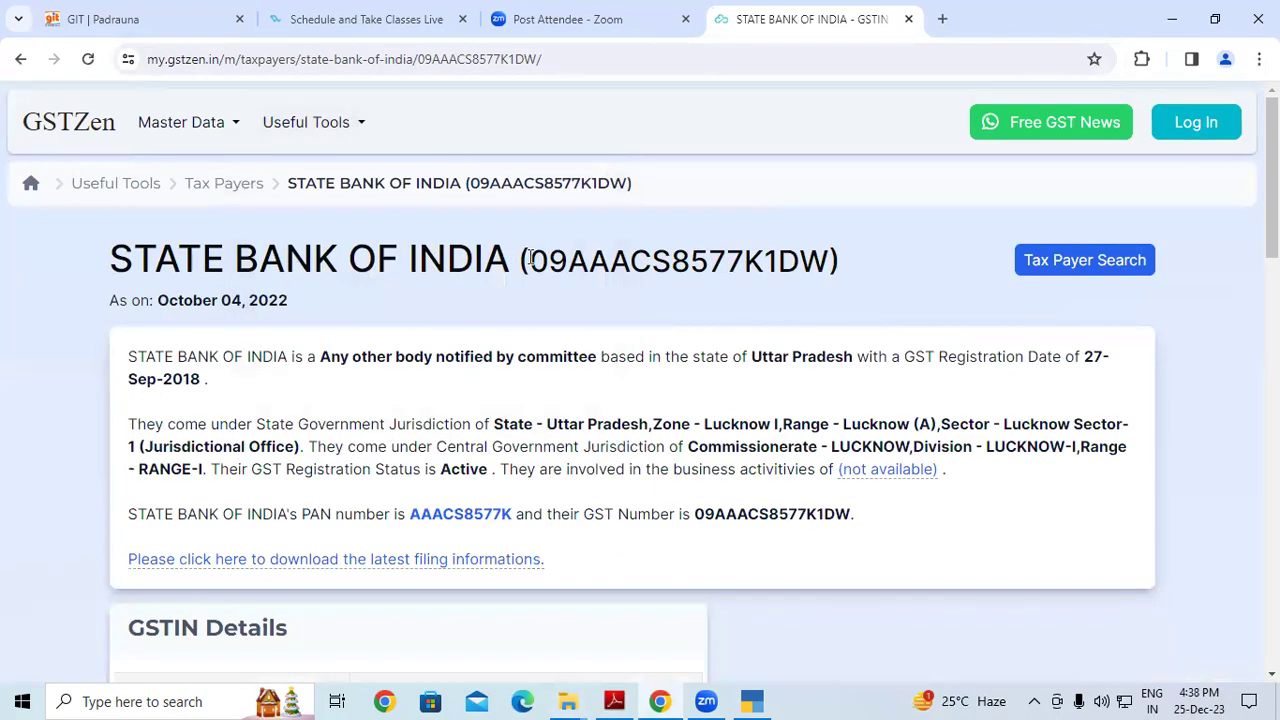
left_click_drag(530, 260, 830, 258)
key("ctrl+c")
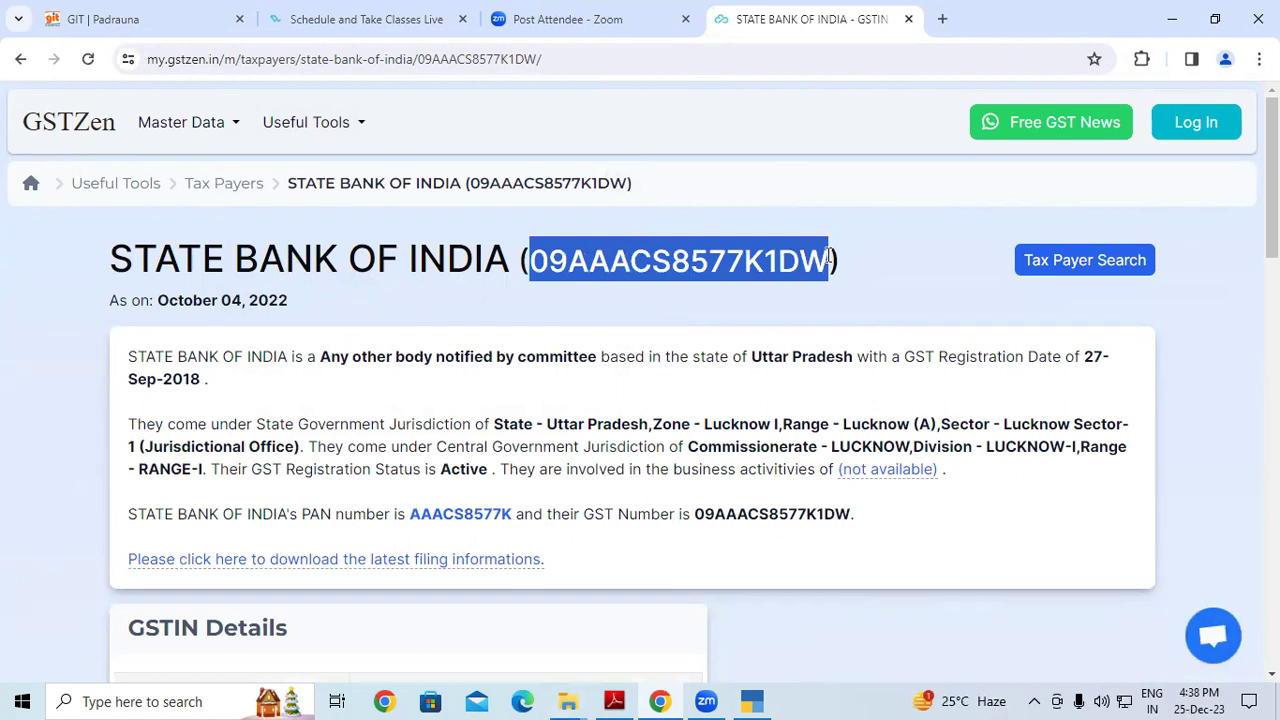
key("alt+Tab")
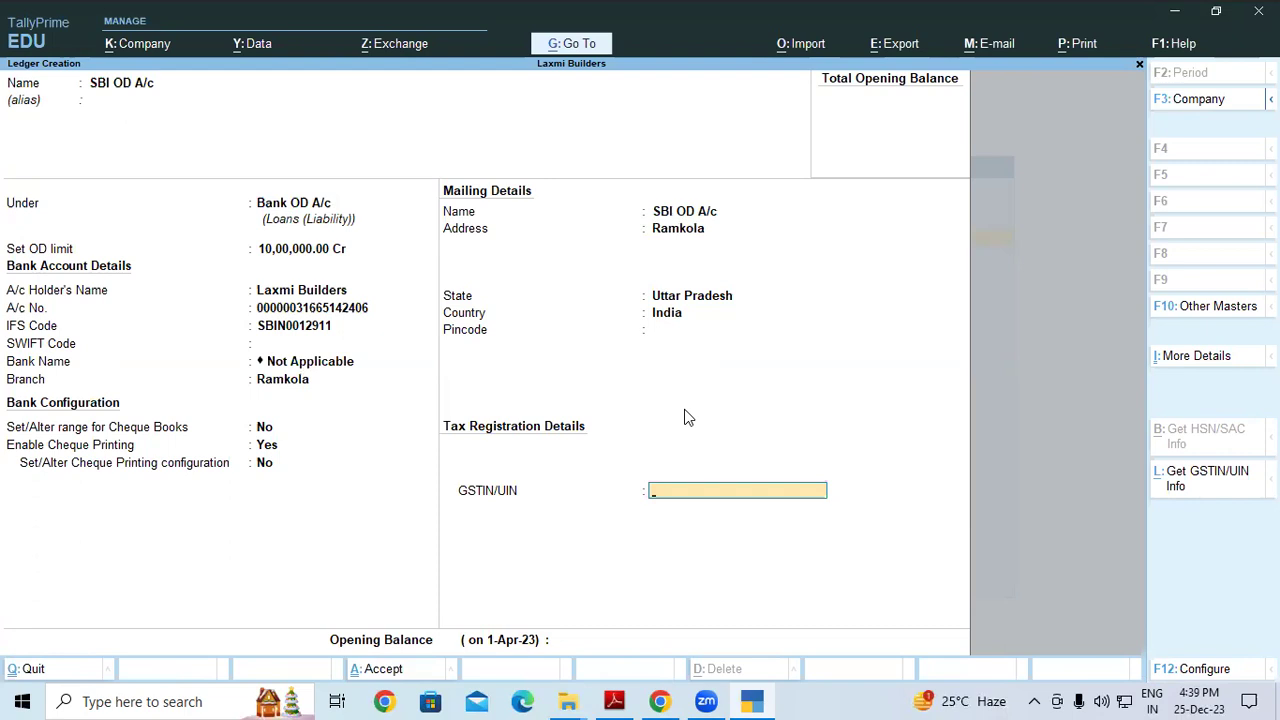
key("ctrl+v")
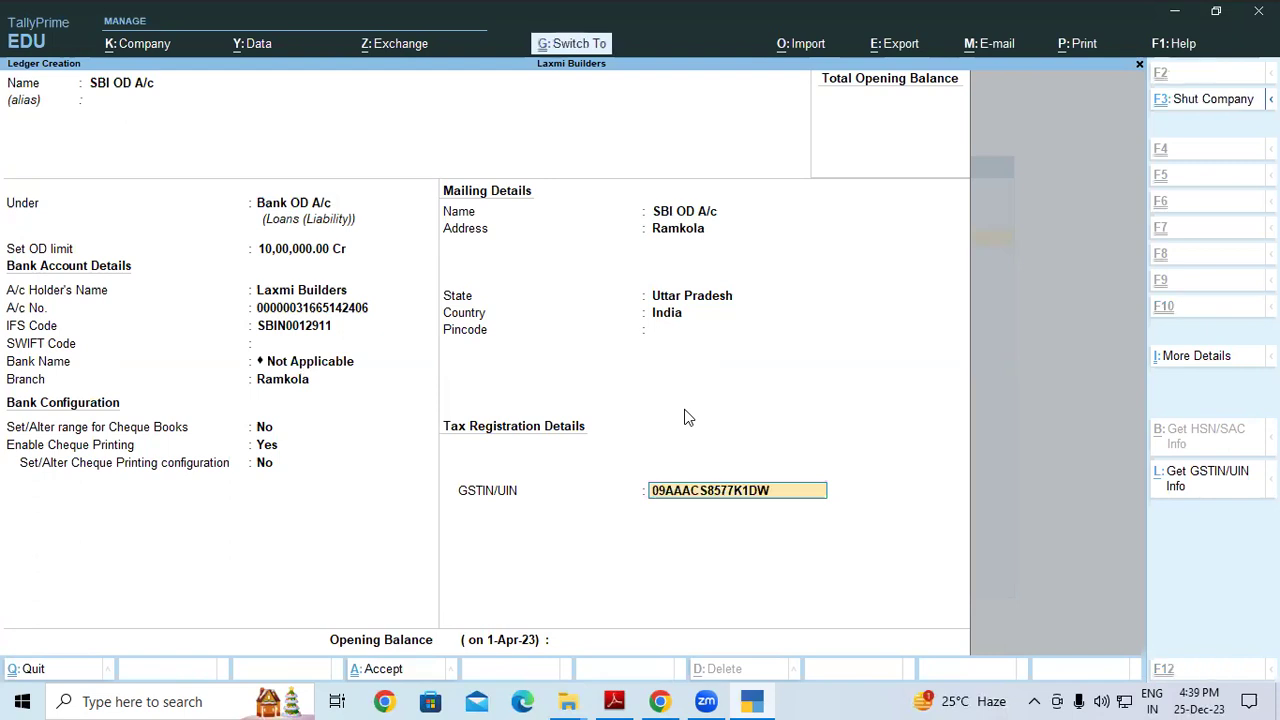
key("Return")
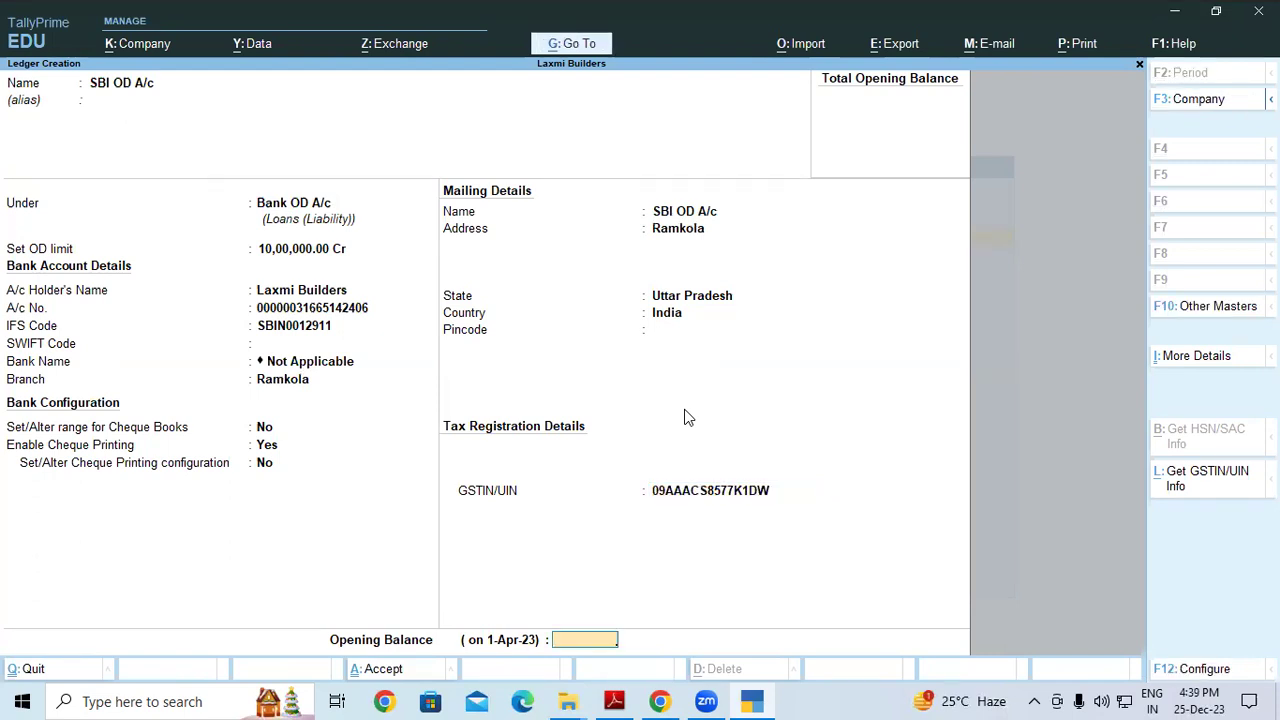
key("Return")
key("Return")
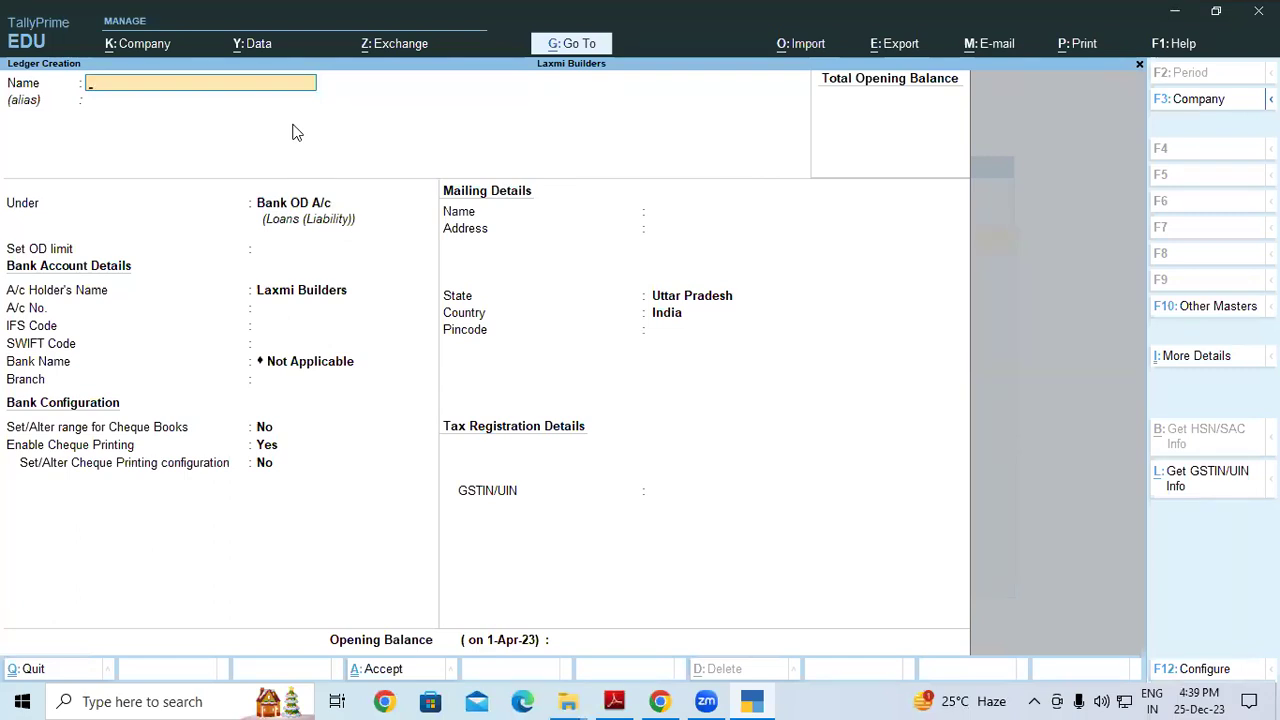
Quit Ledger Creation and check the opening balance figure on the bank statement
key("Escape")
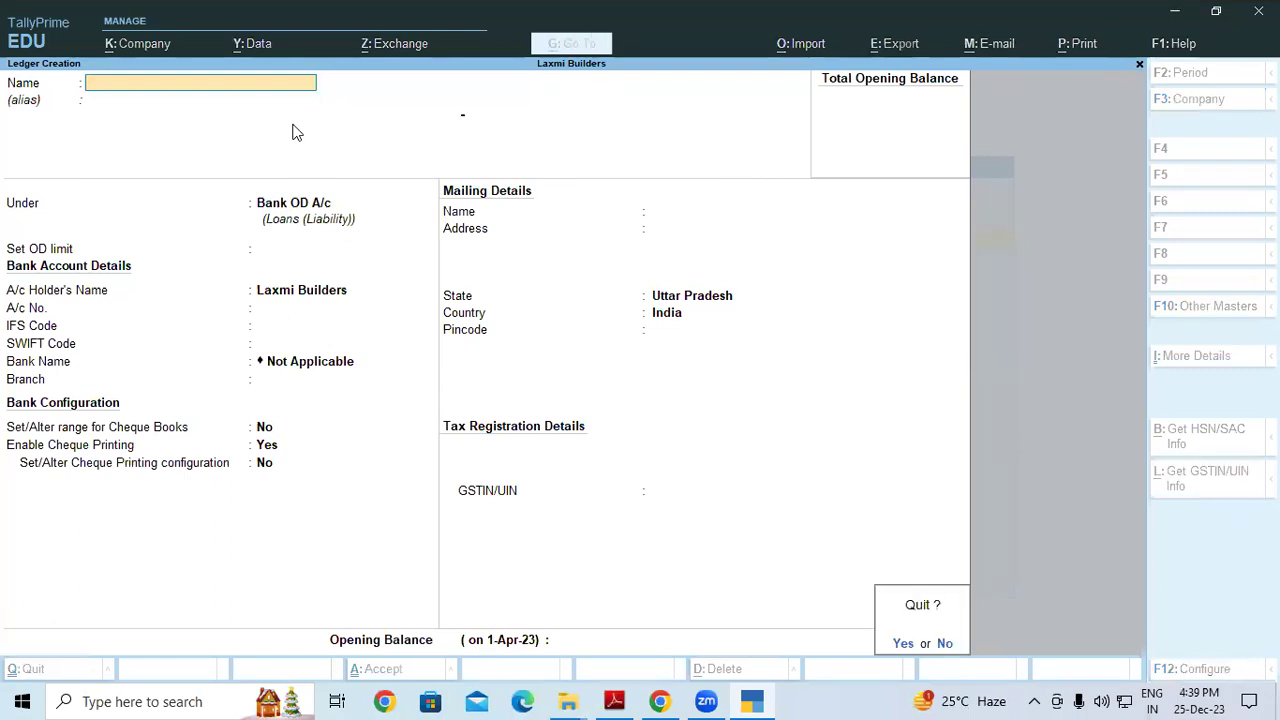
key("Return")
key("Escape")
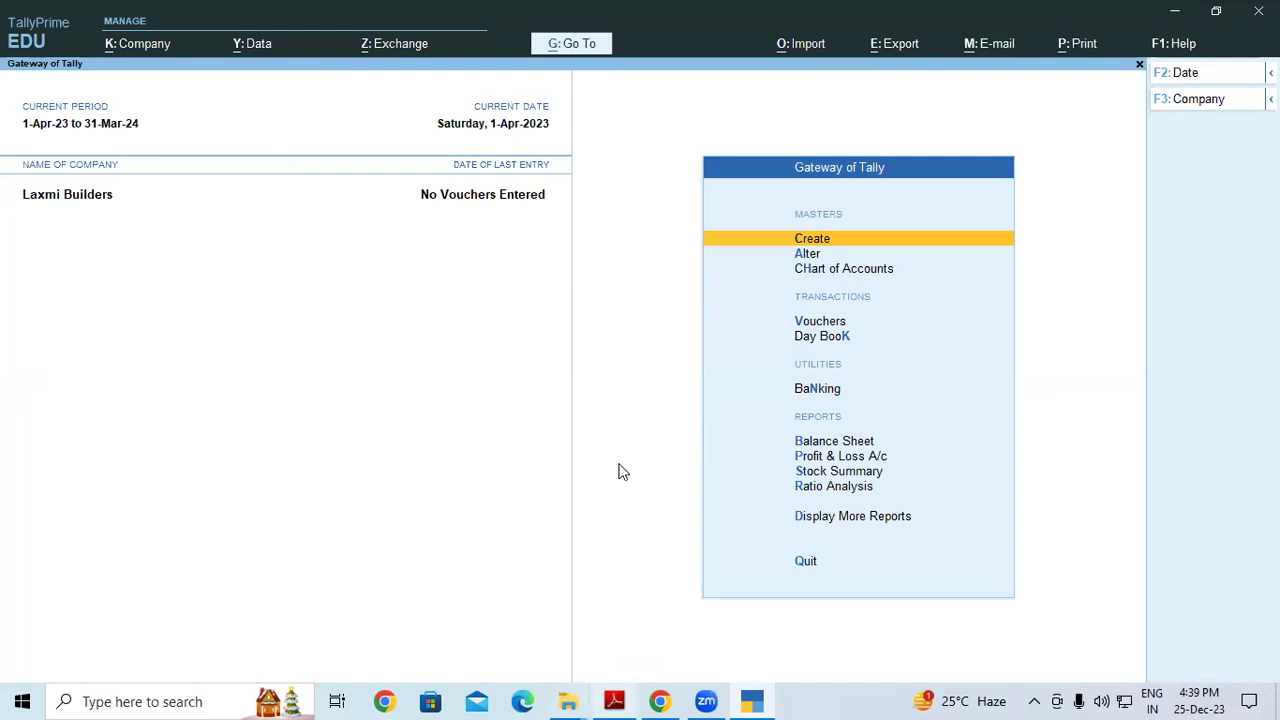
key("alt+Tab")
left_click_drag(462, 560, 545, 559)
left_click(476, 561)
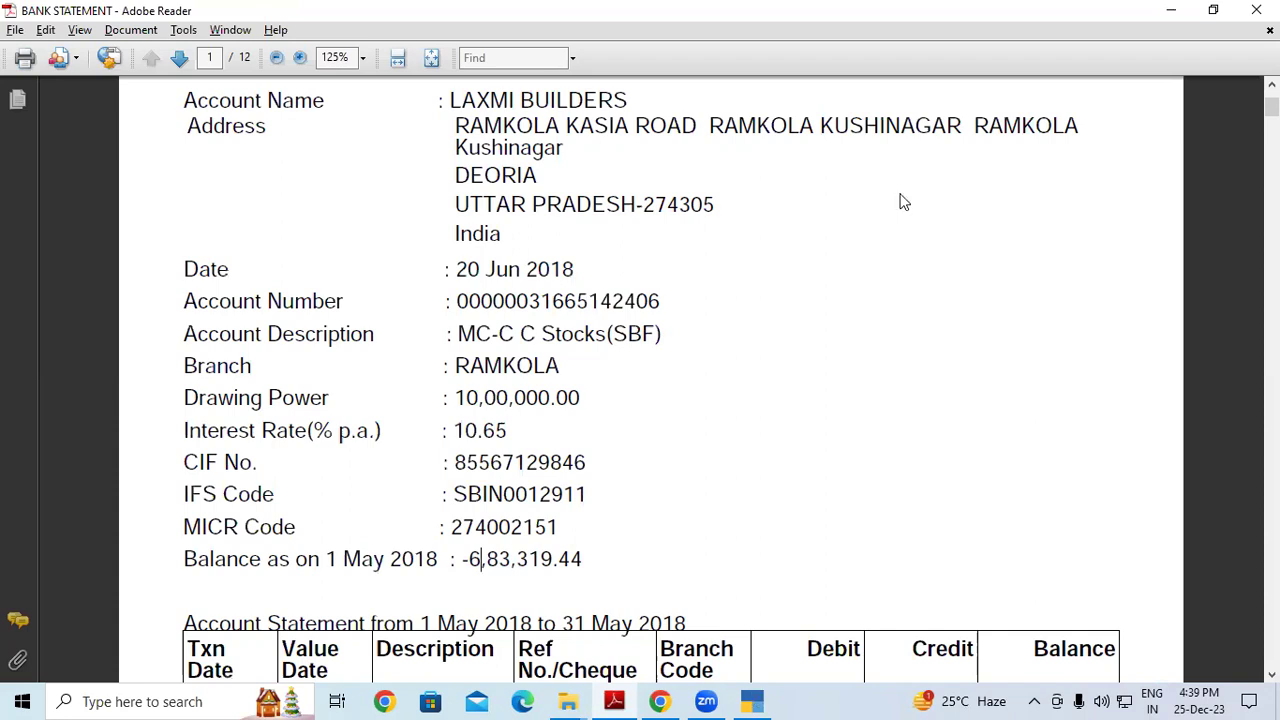
Open SBI OD A/c for alteration through Alter > Ledger
key("alt+Tab")
key("Down")
key("Return")
key("Down")
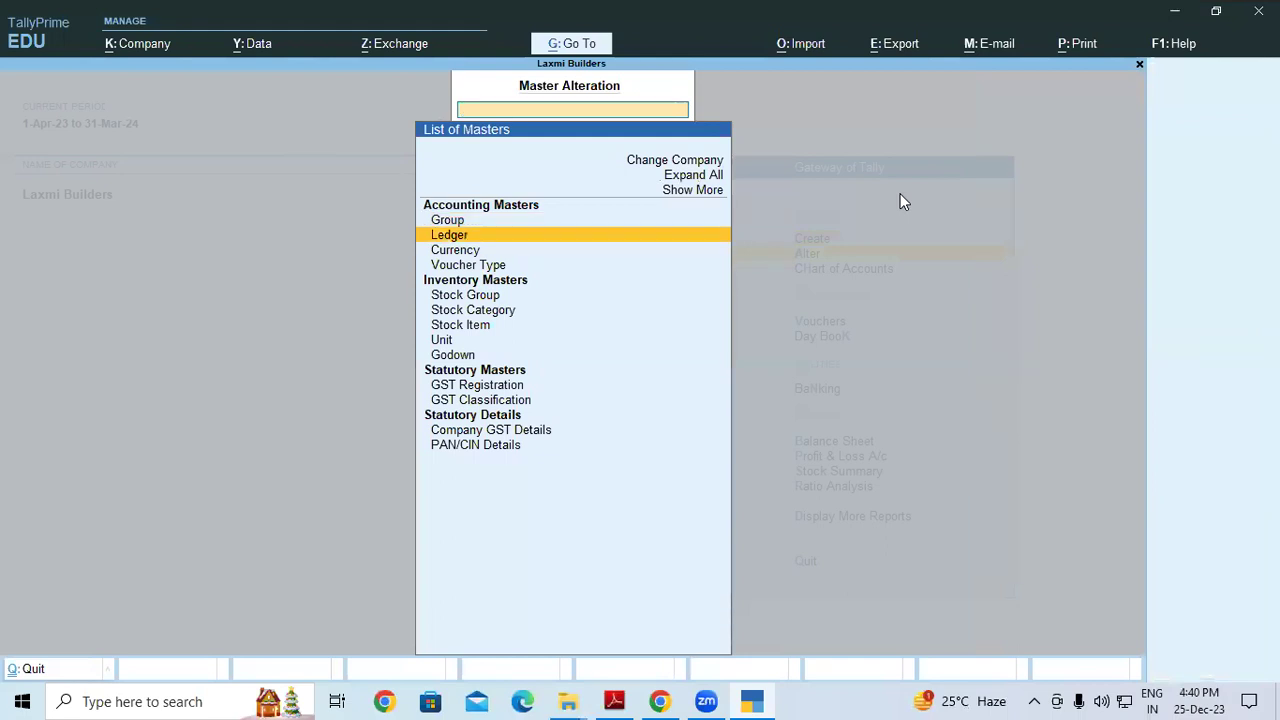
key("Return")
key("Down")
key("Down")
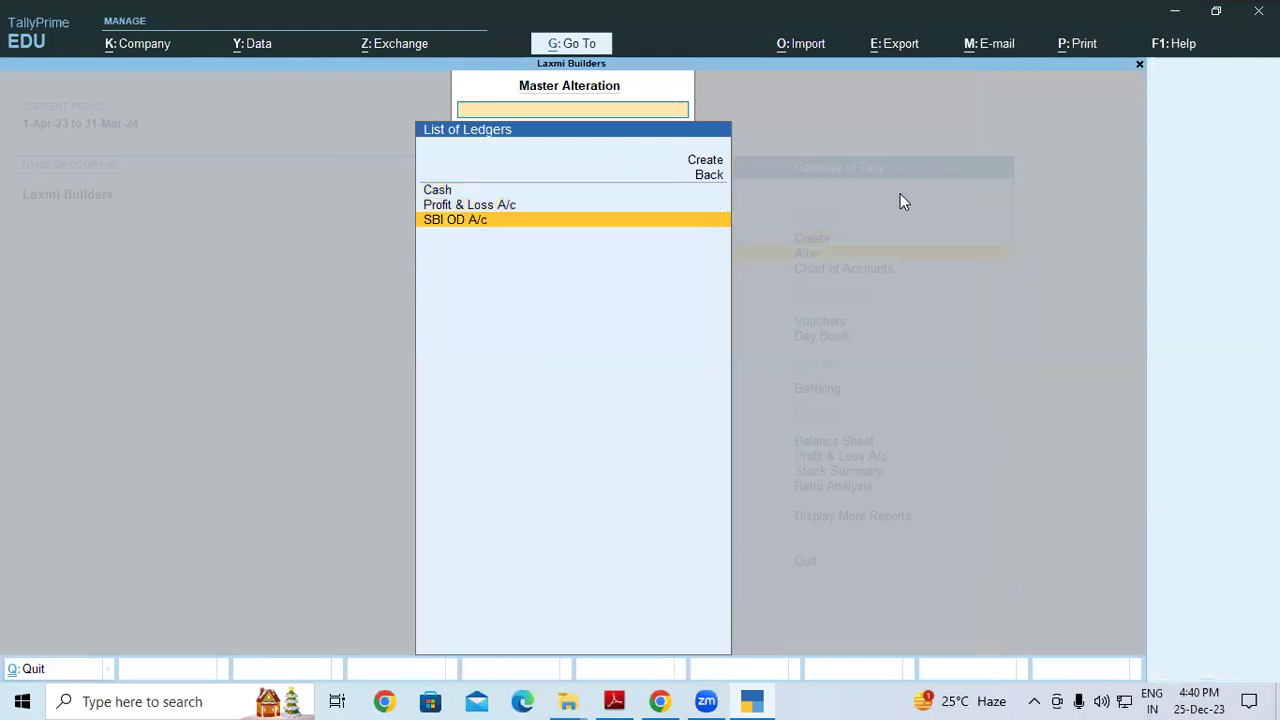
key("Return")
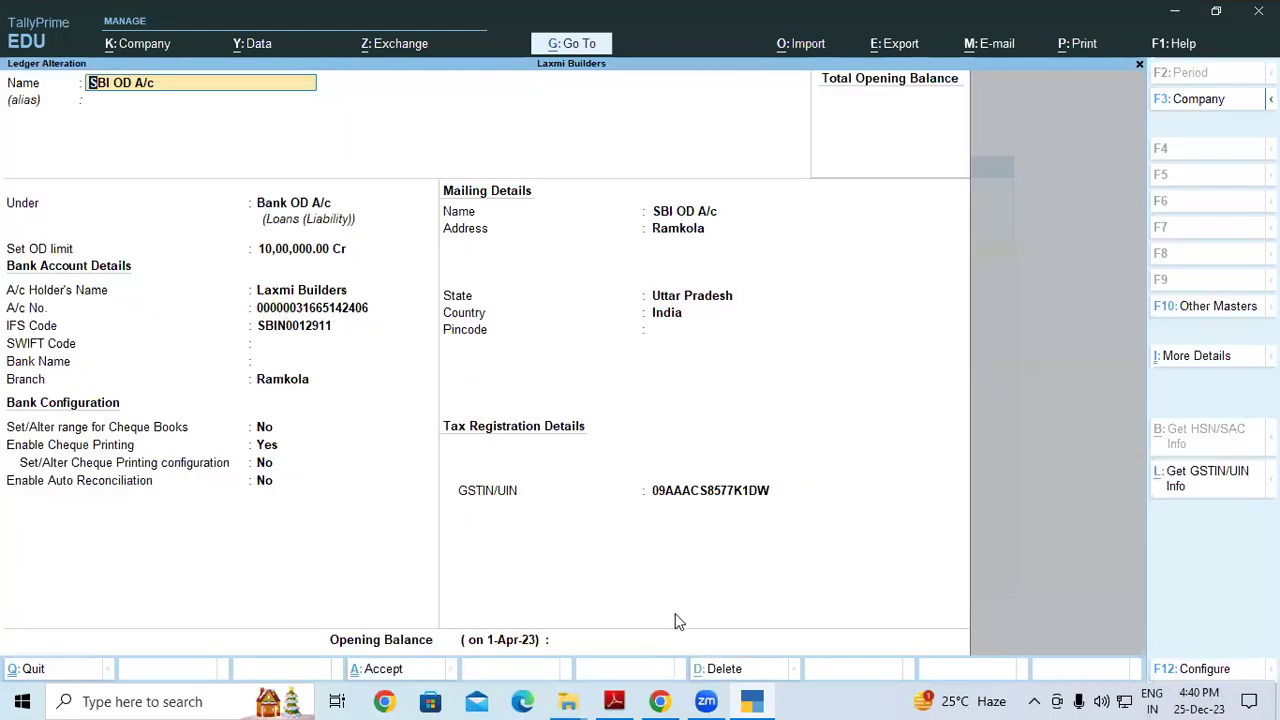
Start the opening balance entry, rechecking the statement figure and erasing mistyped digits
left_click(566, 645)
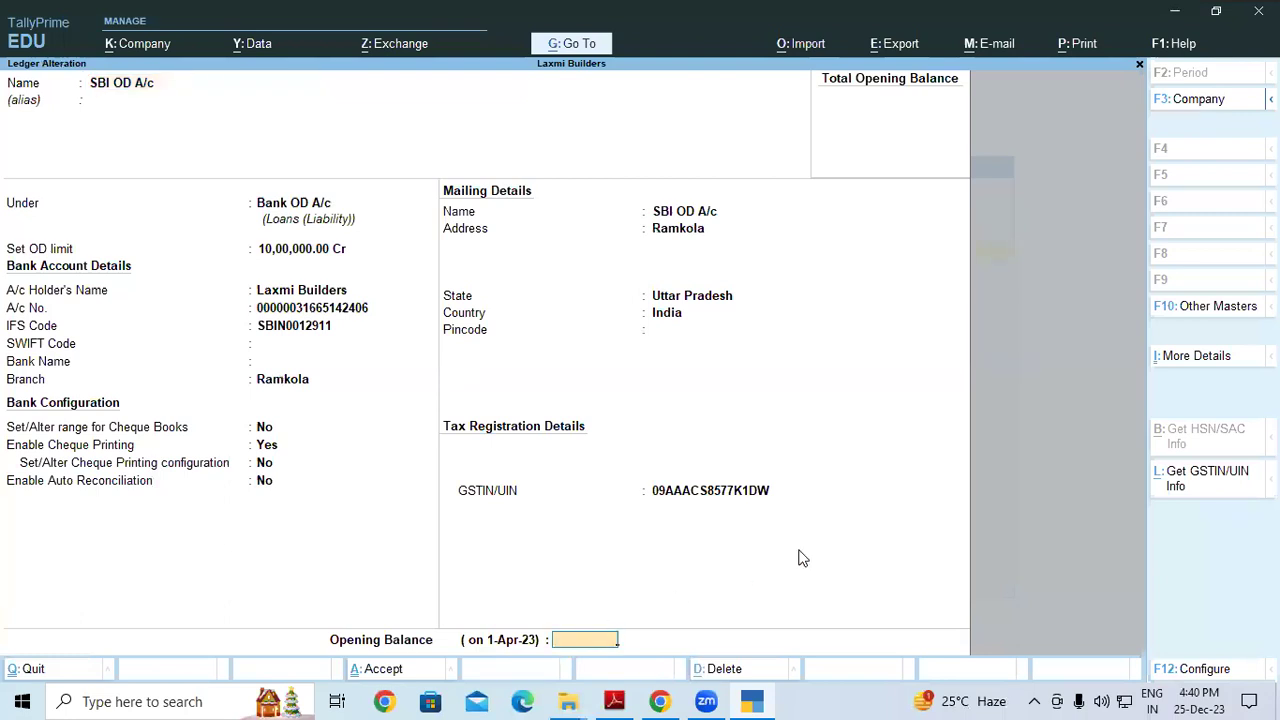
type("68339.")
key("alt+Tab")
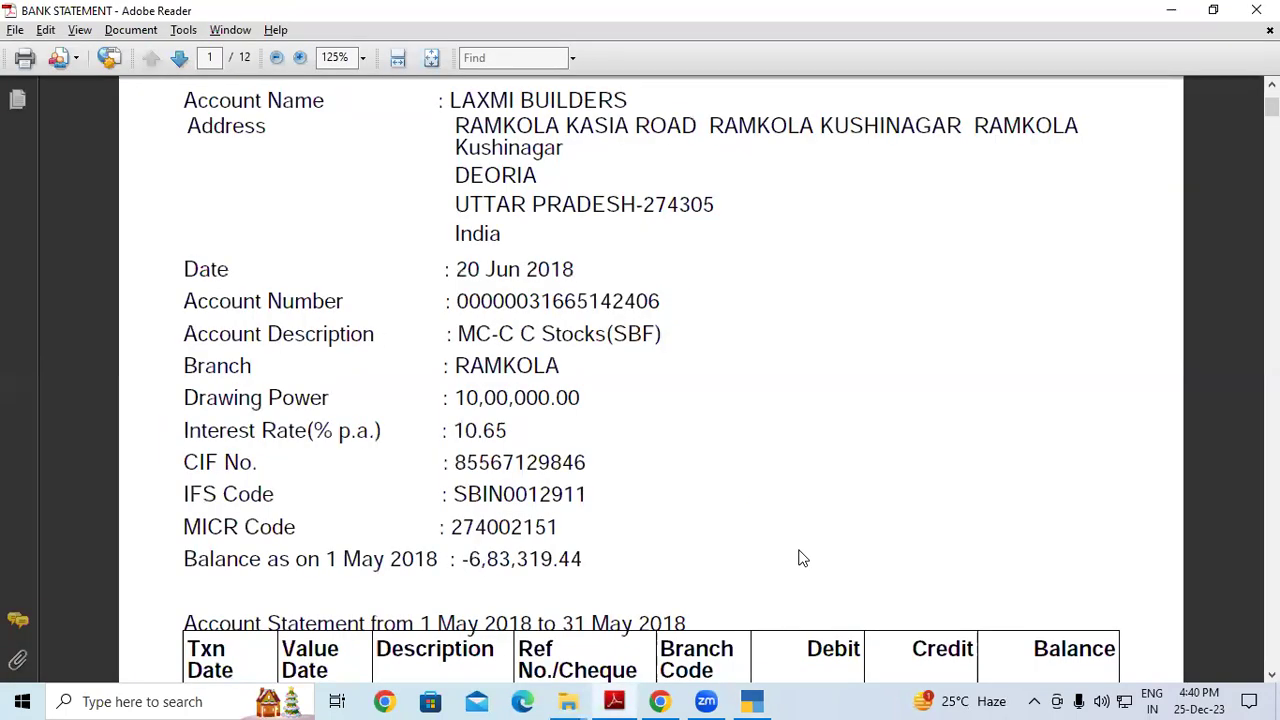
key("alt+Tab")
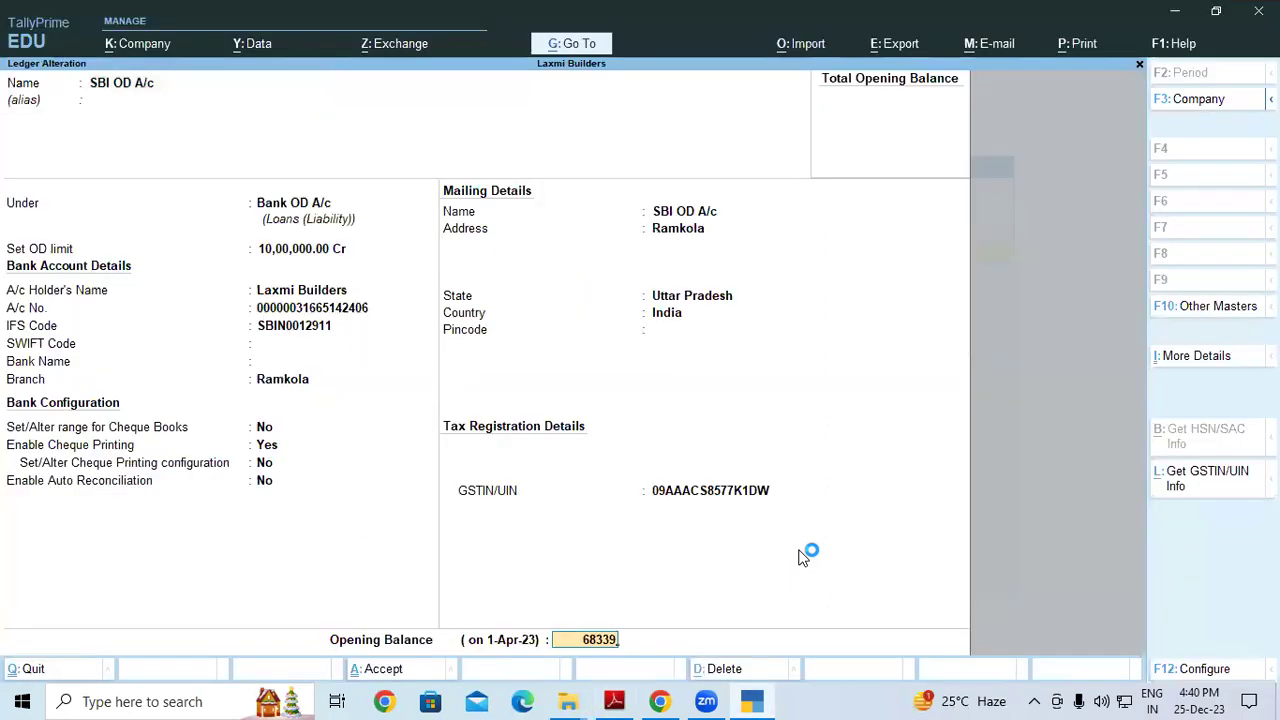
key("BackSpace")
type("19")
key("BackSpace")
key("BackSpace")
key("BackSpace")
key("BackSpace")
key("BackSpace")
type("84319")
key("BackSpace")
key("BackSpace")
key("BackSpace")
key("BackSpace")
key("BackSpace")
key("BackSpace")
key("BackSpace")
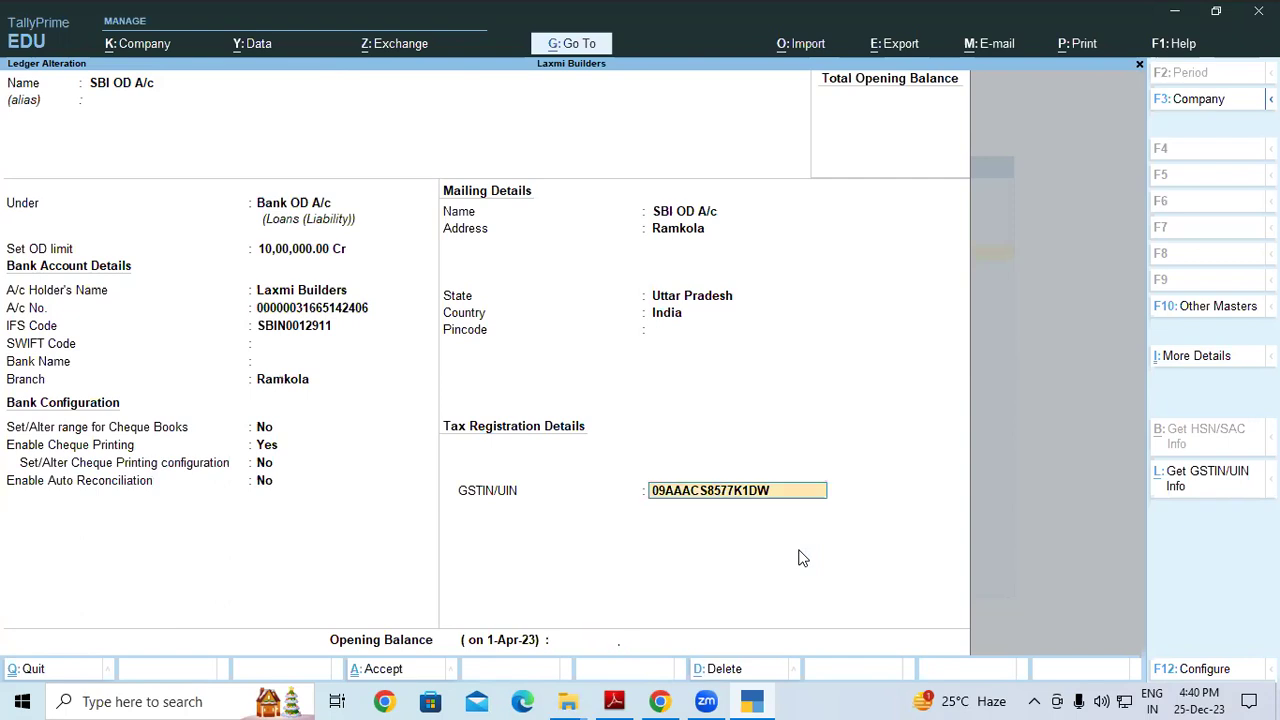
key("alt+Tab")
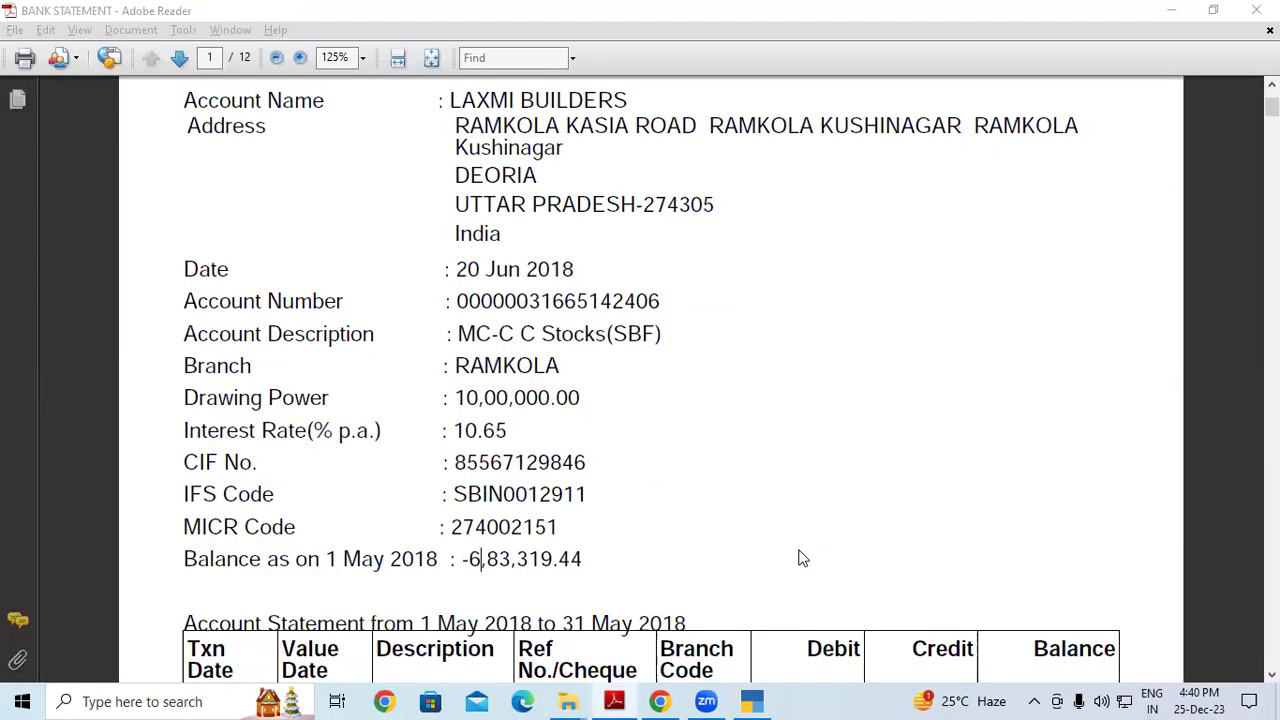
key("alt+Tab")
Enter a 683319.44 Cr opening balance, save the ledger and return to Gateway
key("Return")
type("6")
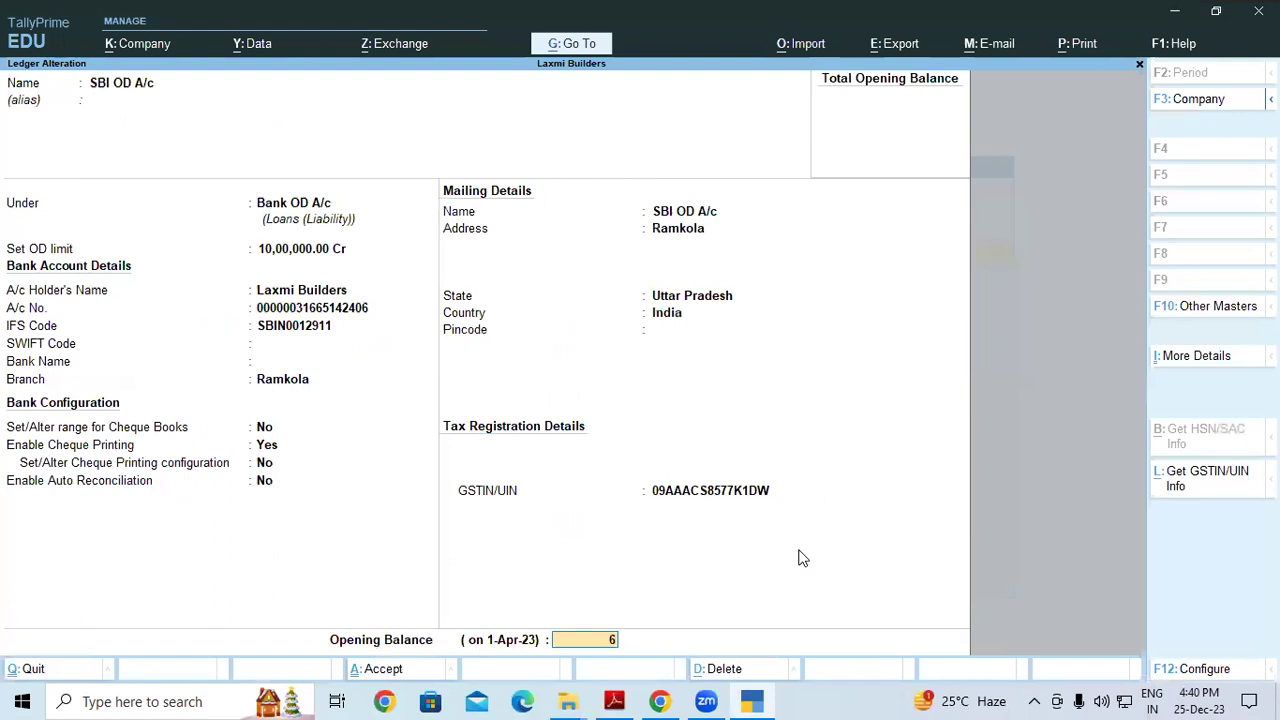
type("83319.44")
key("Return")
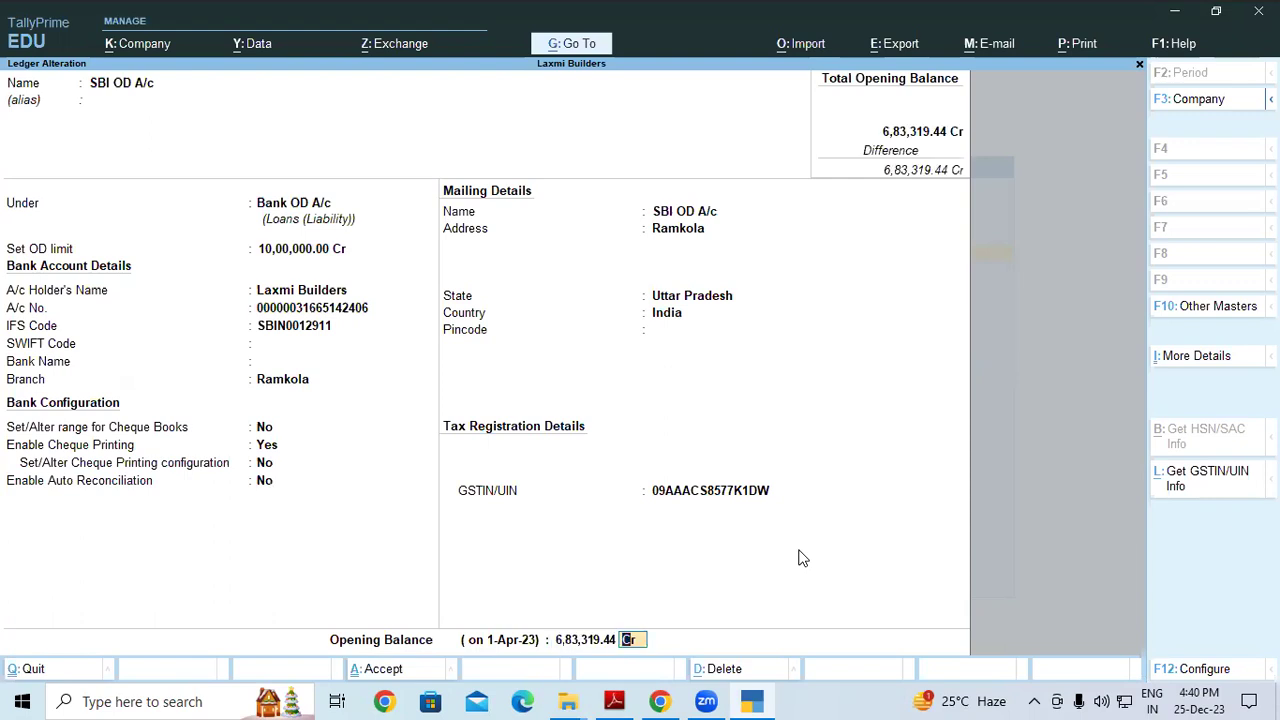
key("Return")
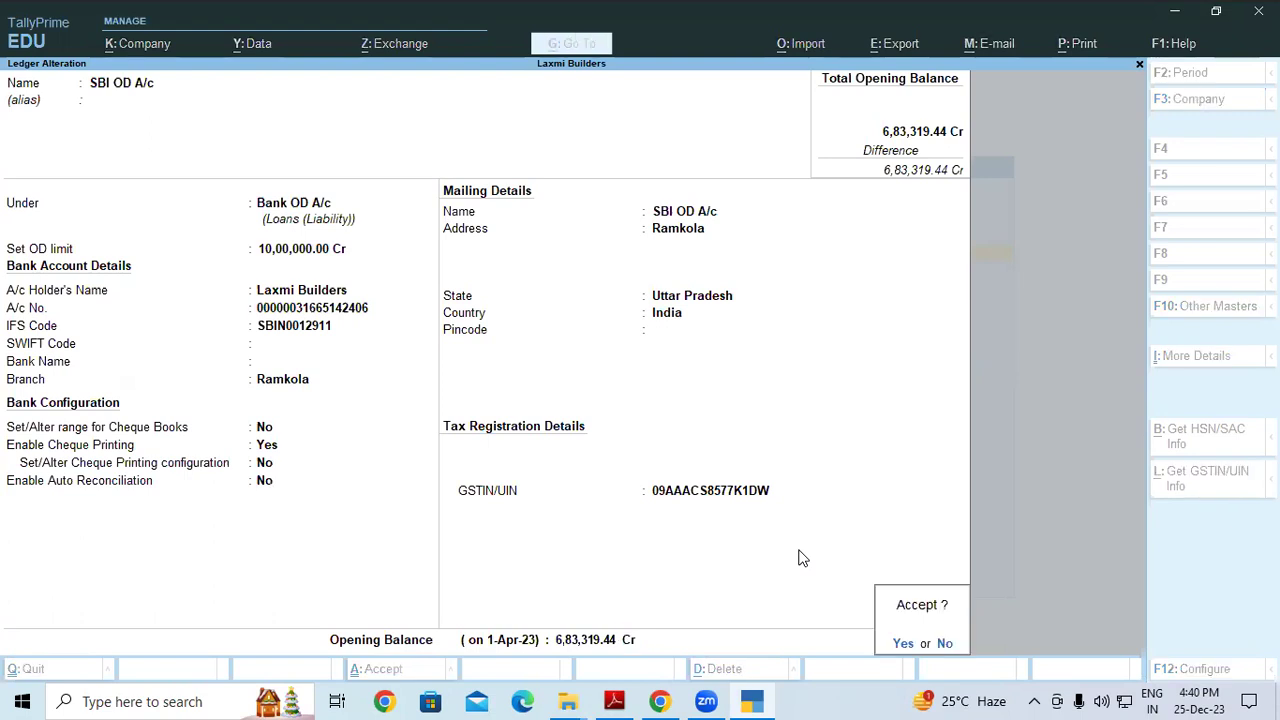
key("Return")
key("Escape")
key("Escape")
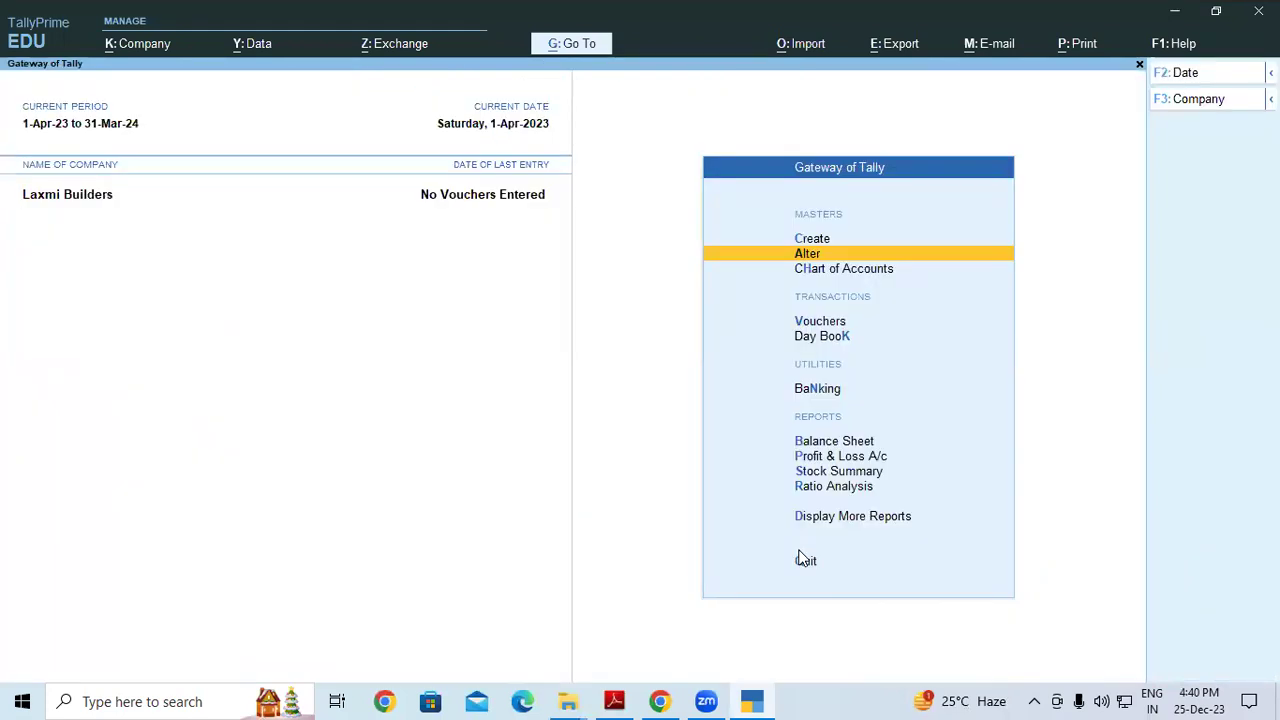
Open voucher entry and switch to a Receipt voucher with F6
key("Down")
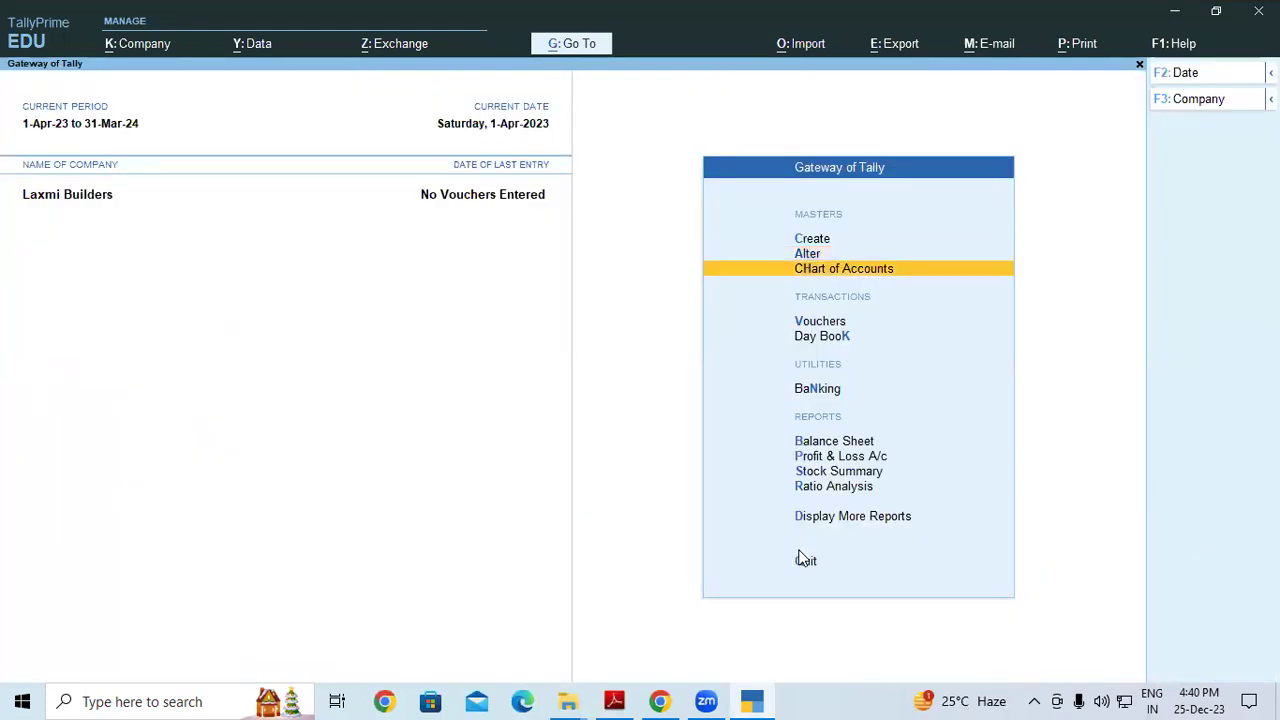
key("Down")
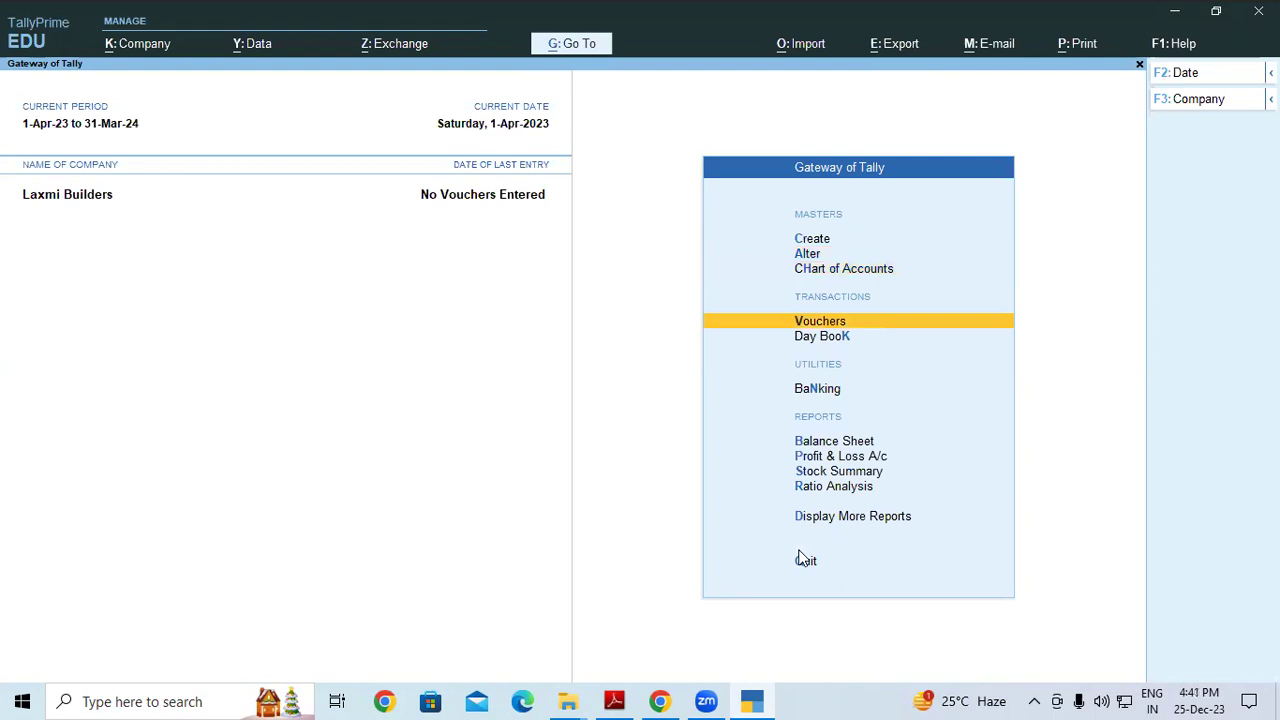
key("Return")
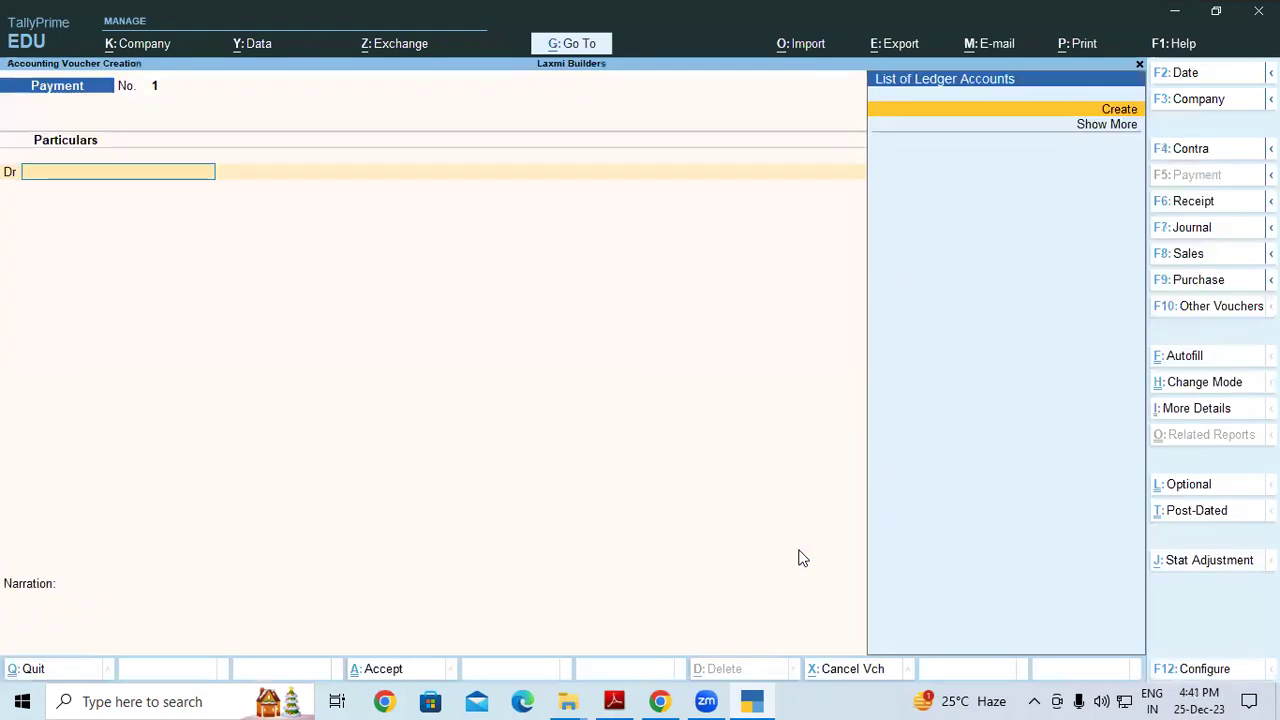
key("F6")
Create ledger Prop.Capital A/c under Capital Account from within the voucher
key("Down")
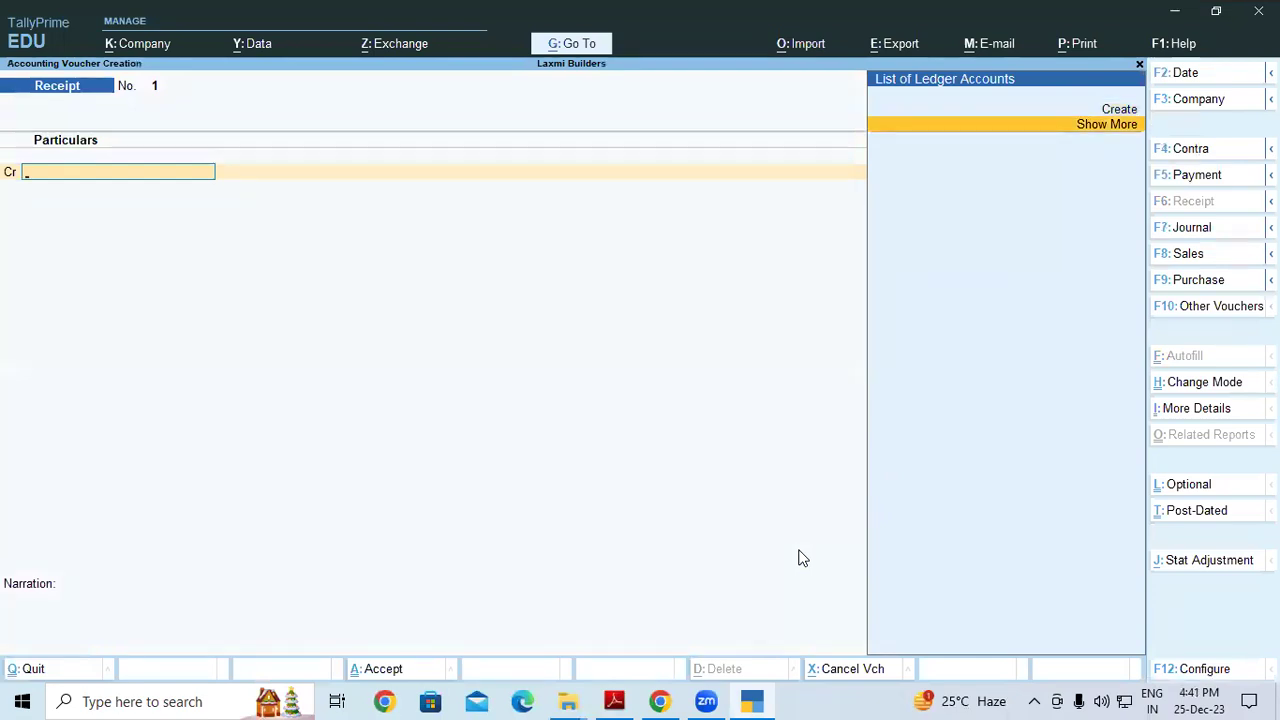
key("alt+c")
type("Pro")
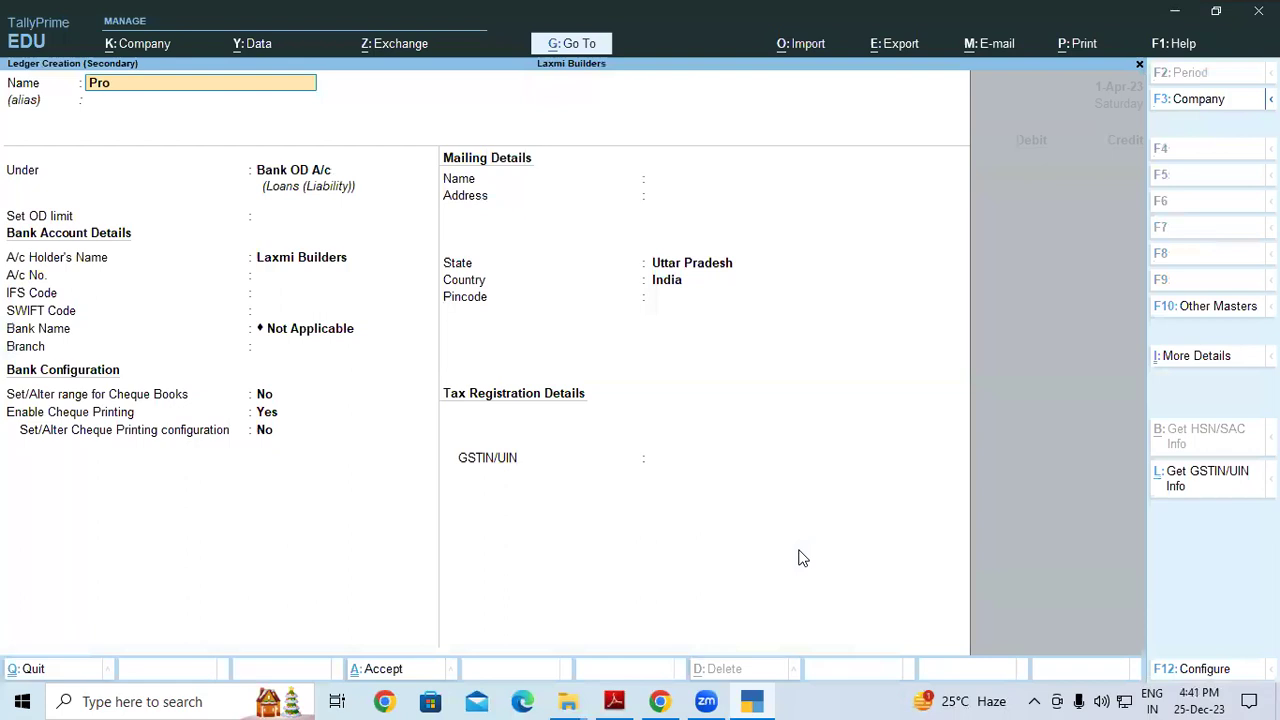
type("p.Capital A/c")
key("Return")
type("S")
key("BackSpace")
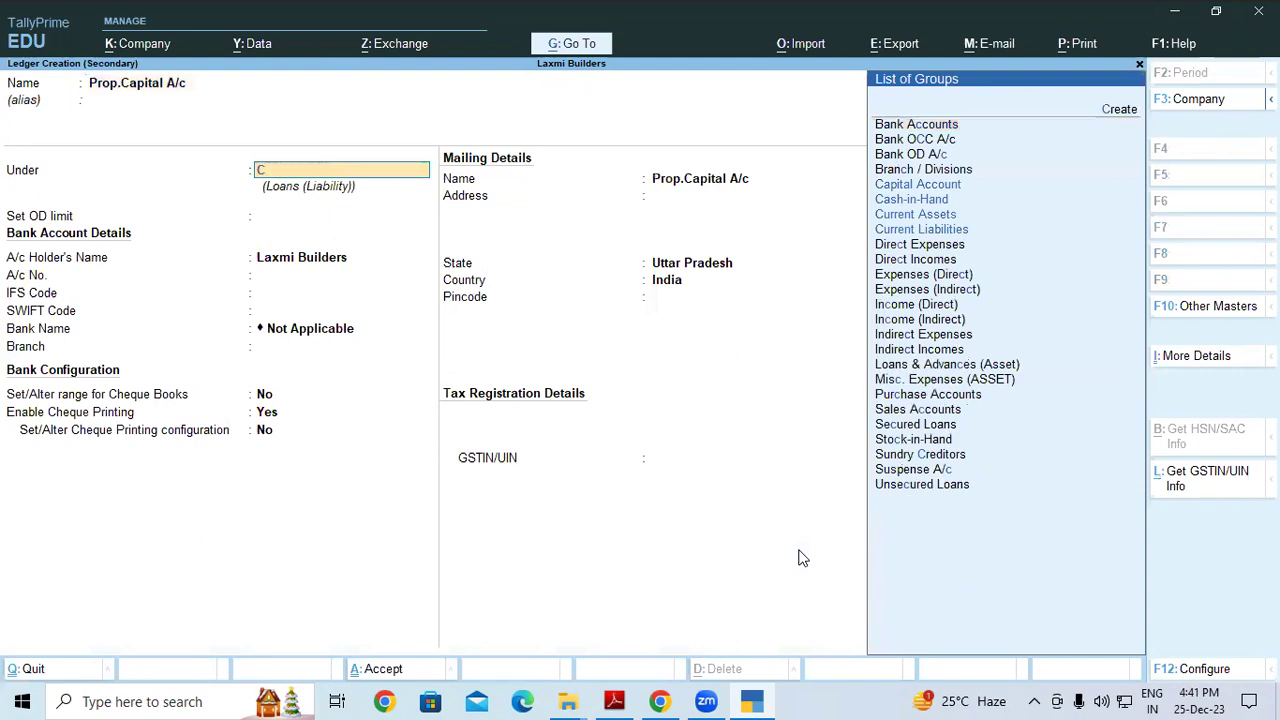
type("Cap")
key("Return")
key("Return")
key("Return")
key("Return")
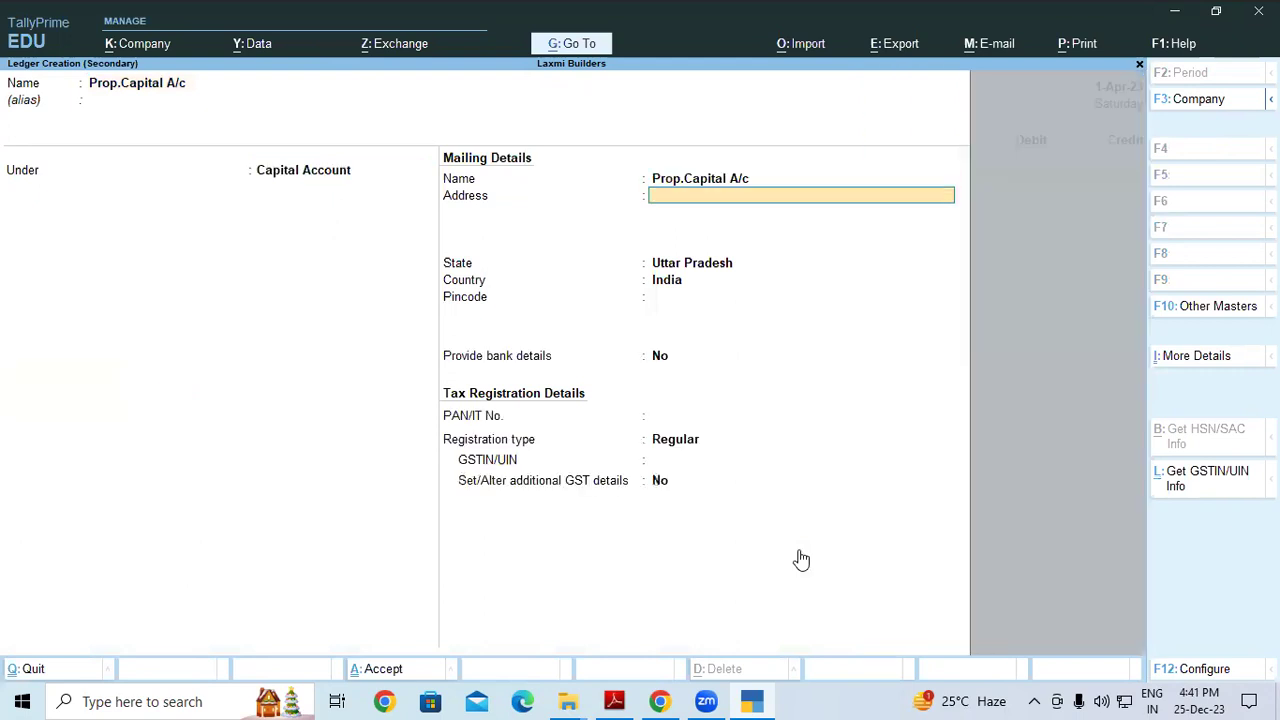
key("Return")
key("Return")
key("Return")
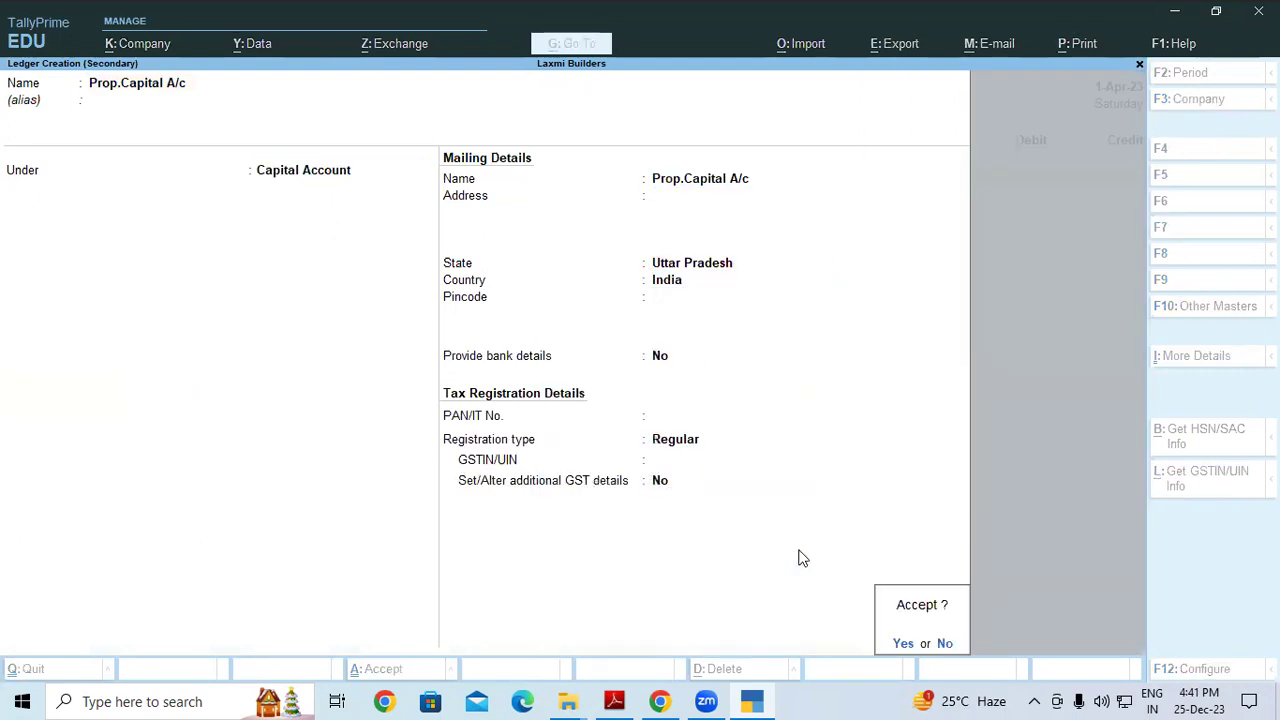
Credit Prop.Capital A/c with 10,00,000, debit Cash, and return to the Gateway
type("100000")
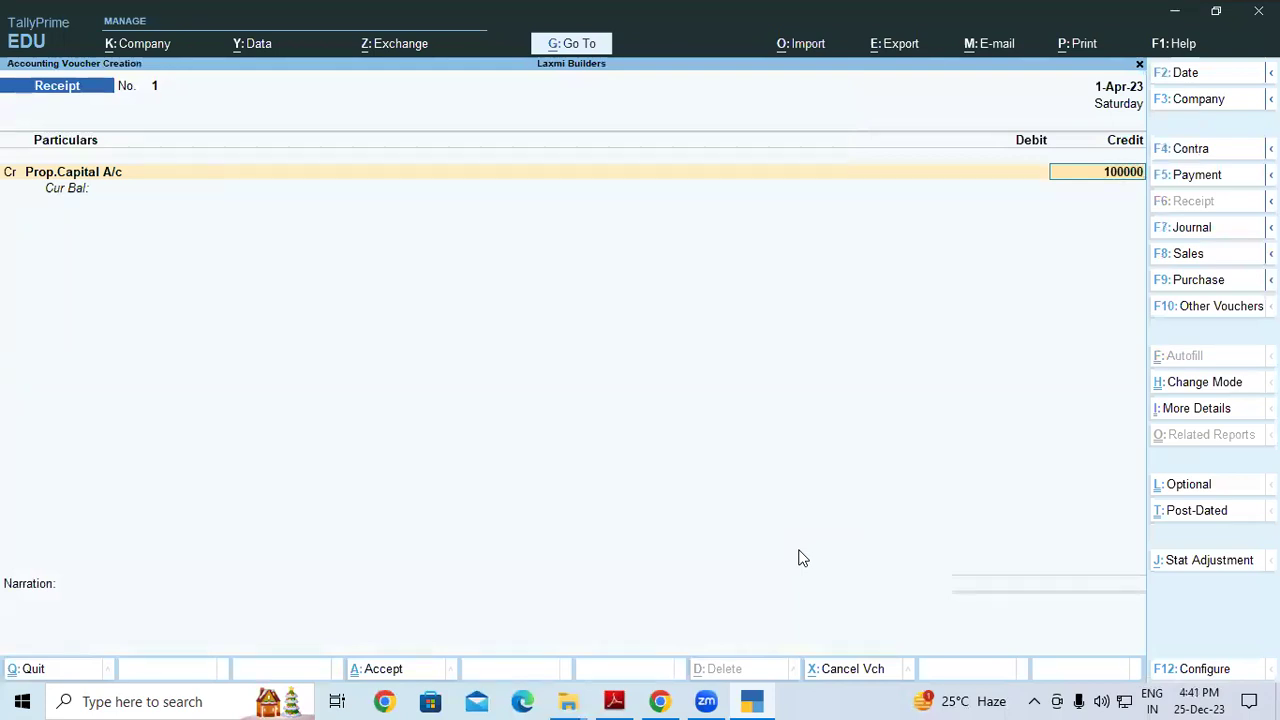
type("0")
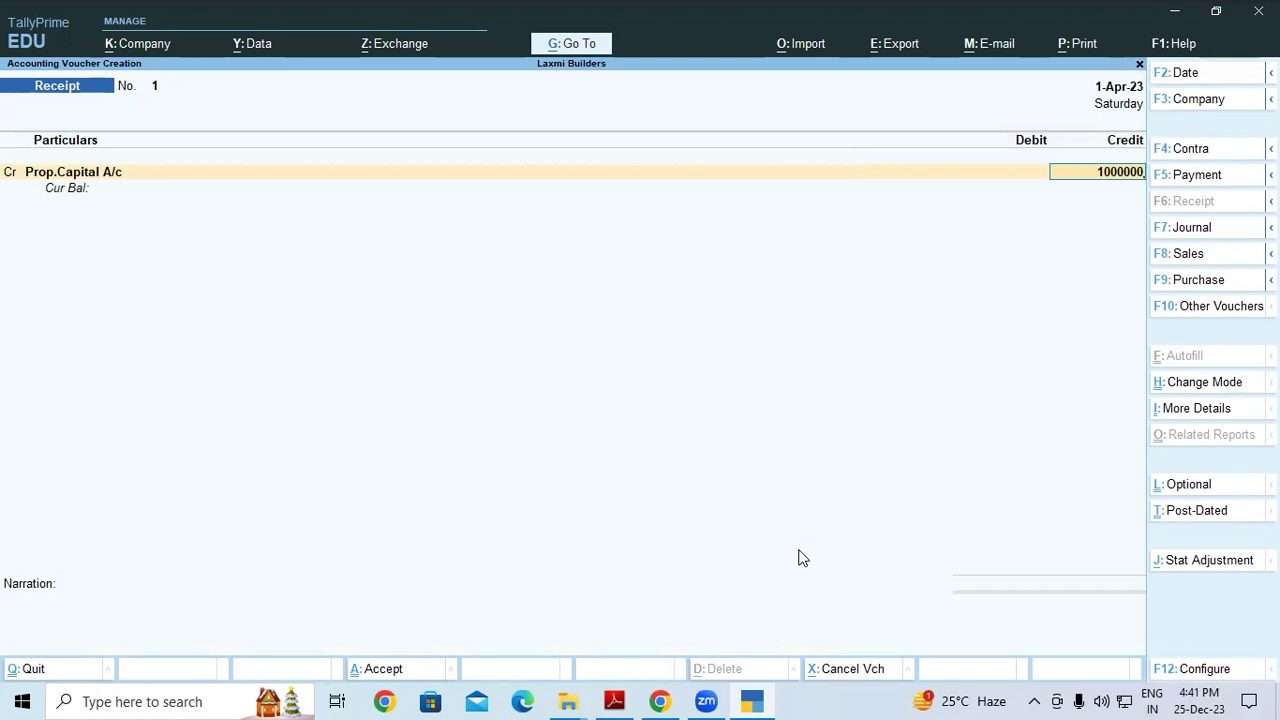
key("Return")
key("Return")
type("C")
key("Return")
key("Return")
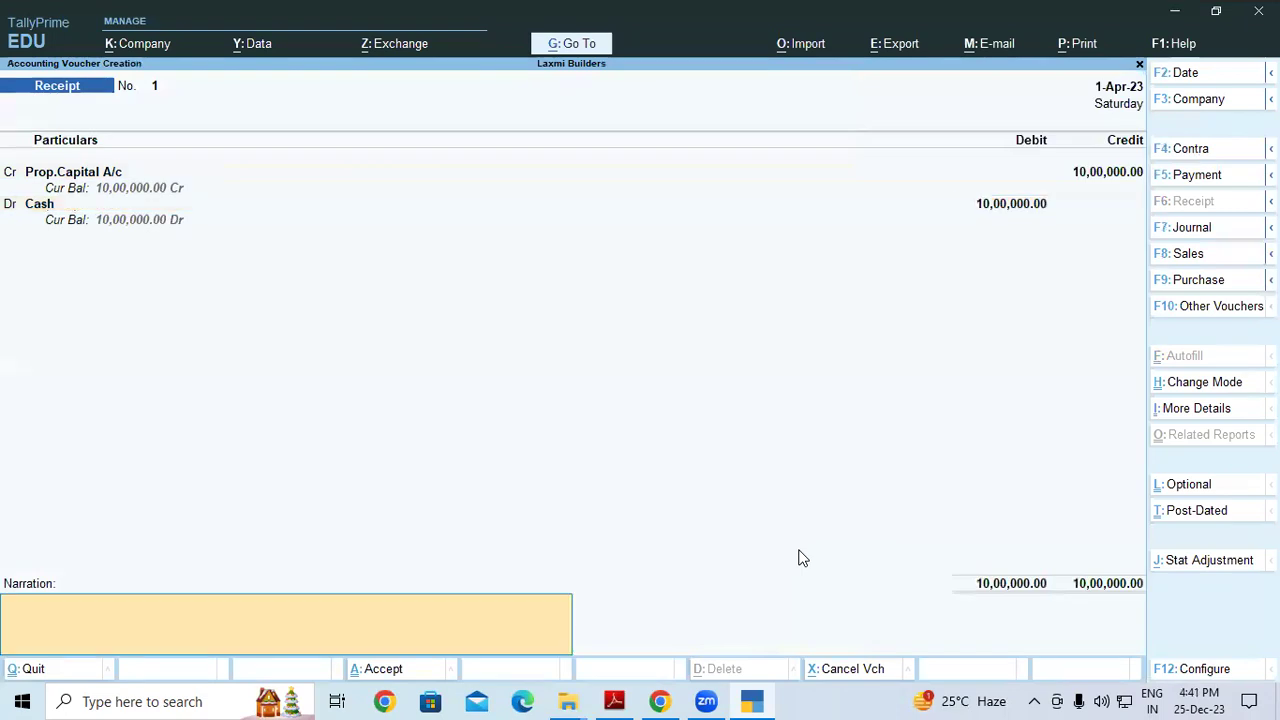
key("Return")
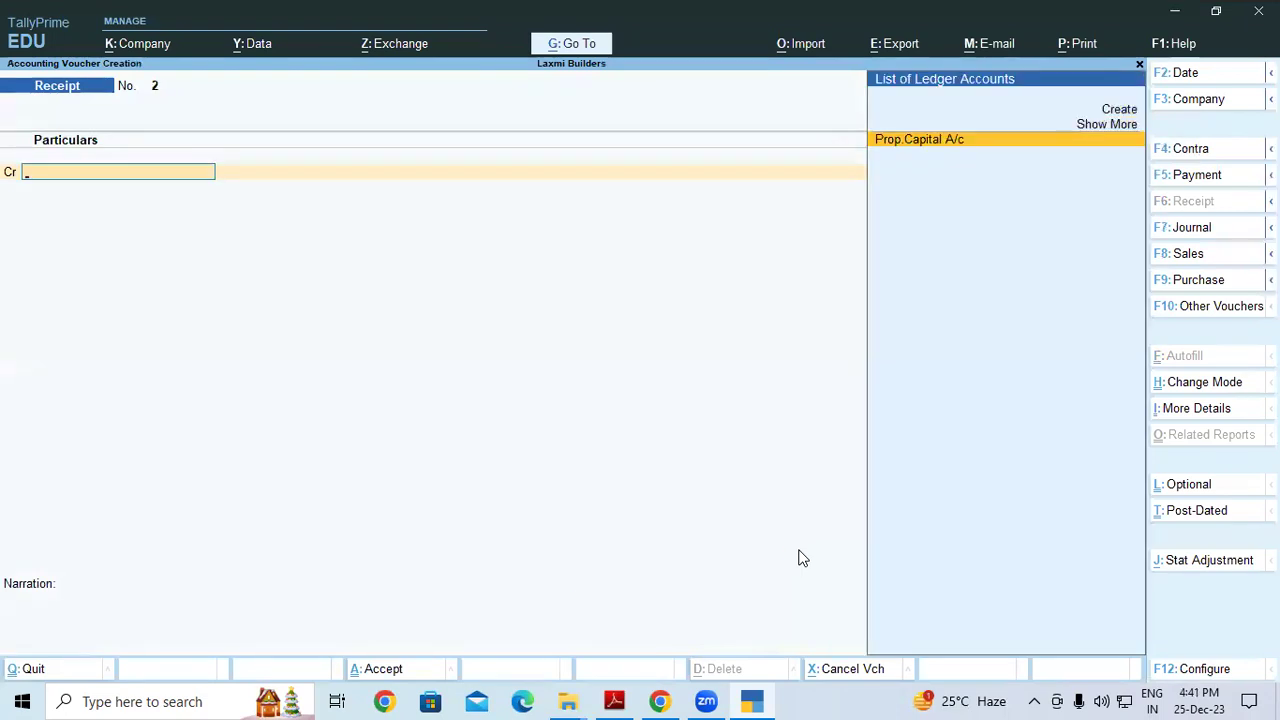
key("Escape")
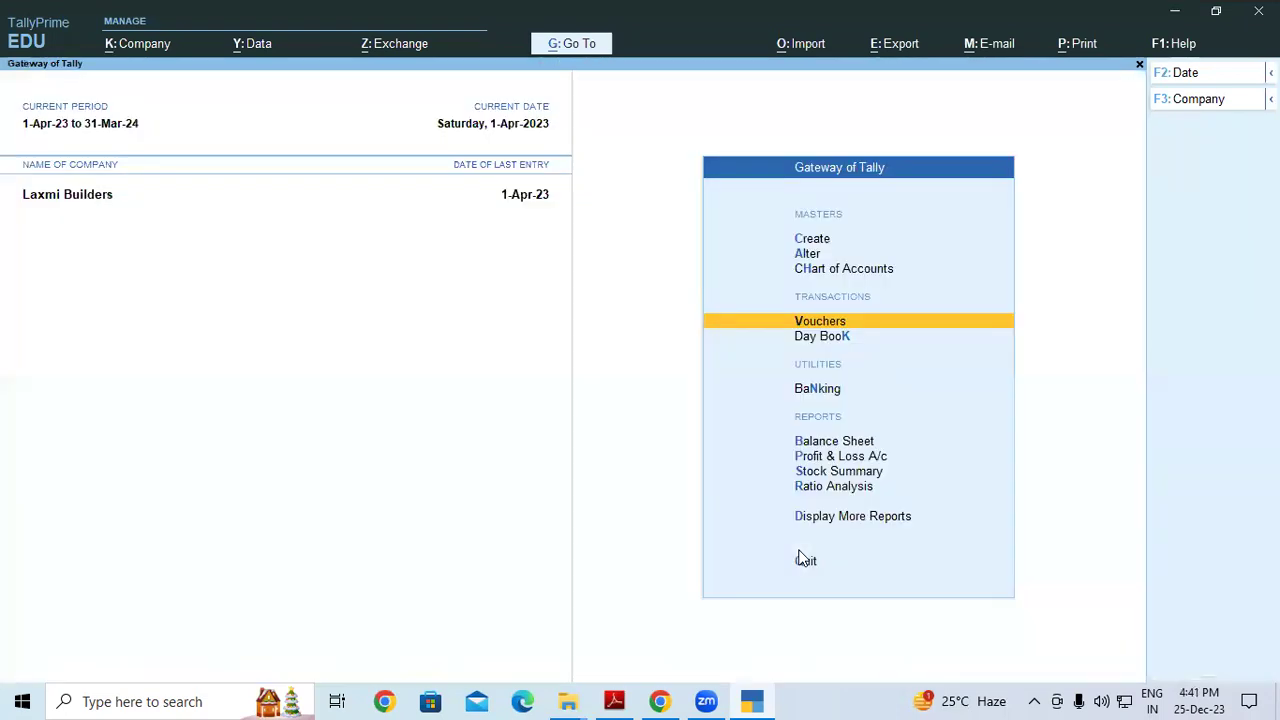
Bring up the bank statement and highlight the first transaction's date and cash deposit description
left_click(626, 700)
scroll(460, 300, "down", 2)
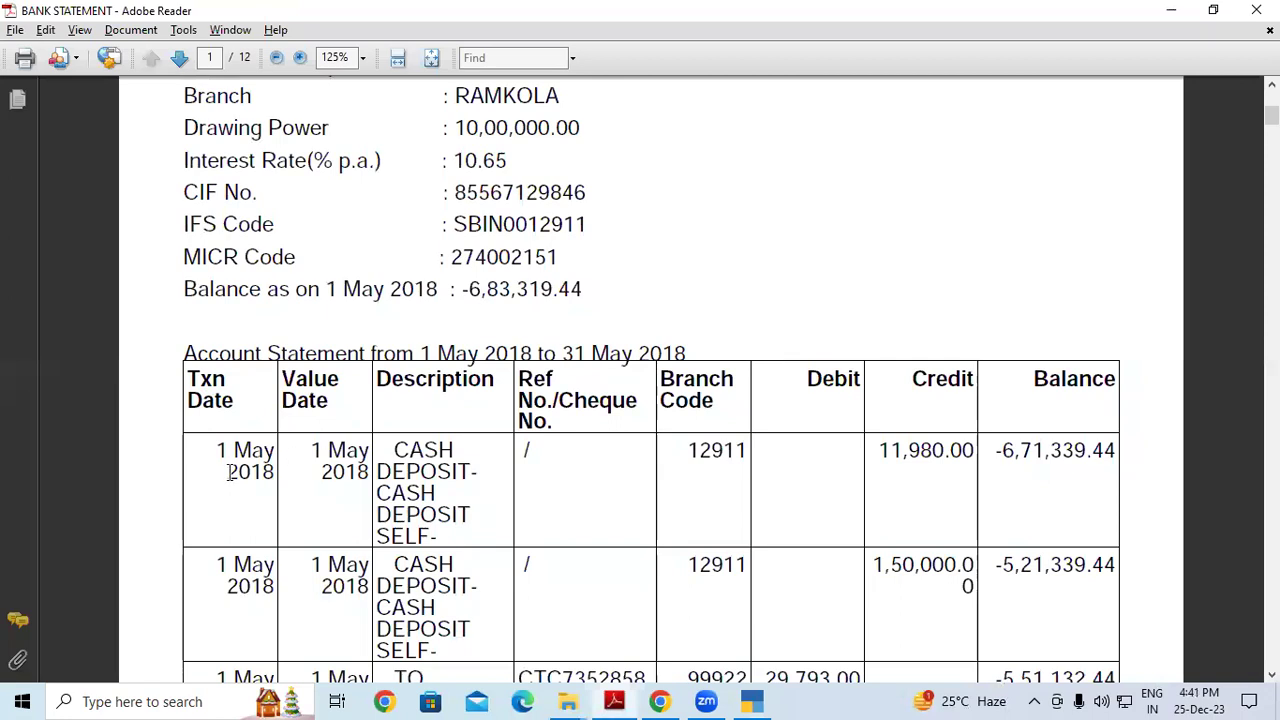
left_click_drag(214, 450, 352, 486)
left_click(266, 432)
left_click(355, 487)
left_click_drag(376, 382, 502, 392)
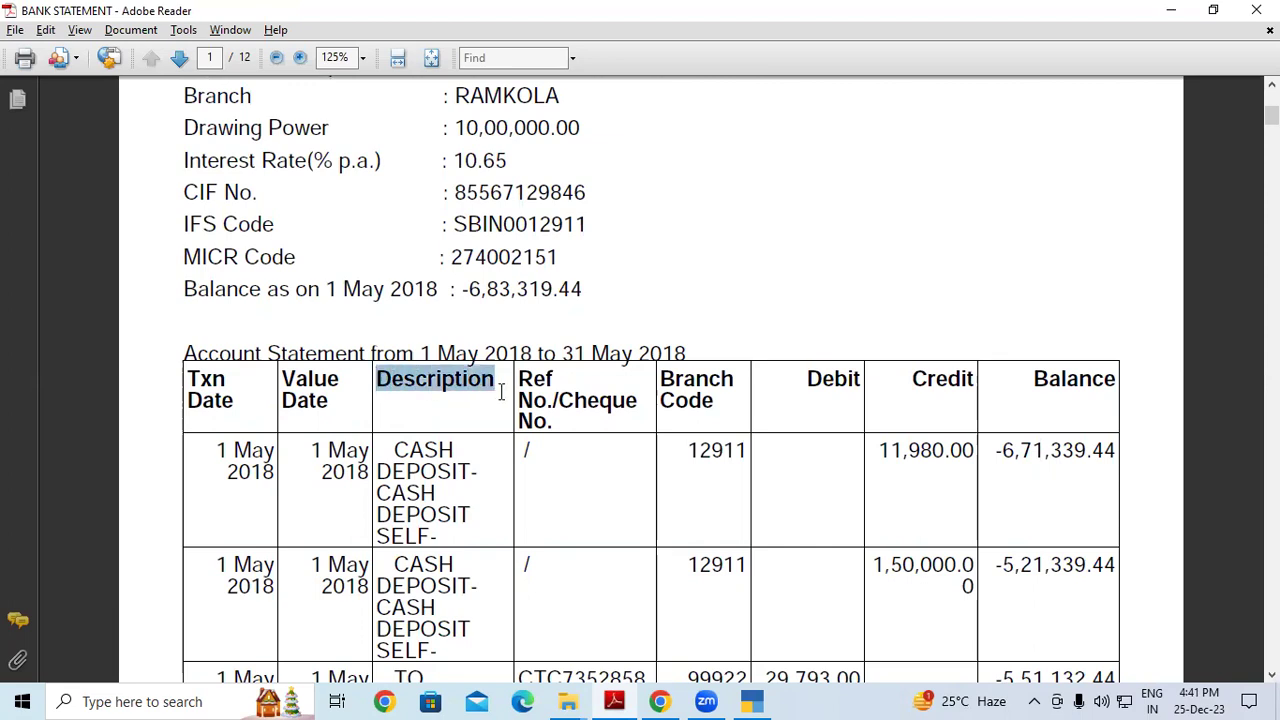
left_click(501, 392)
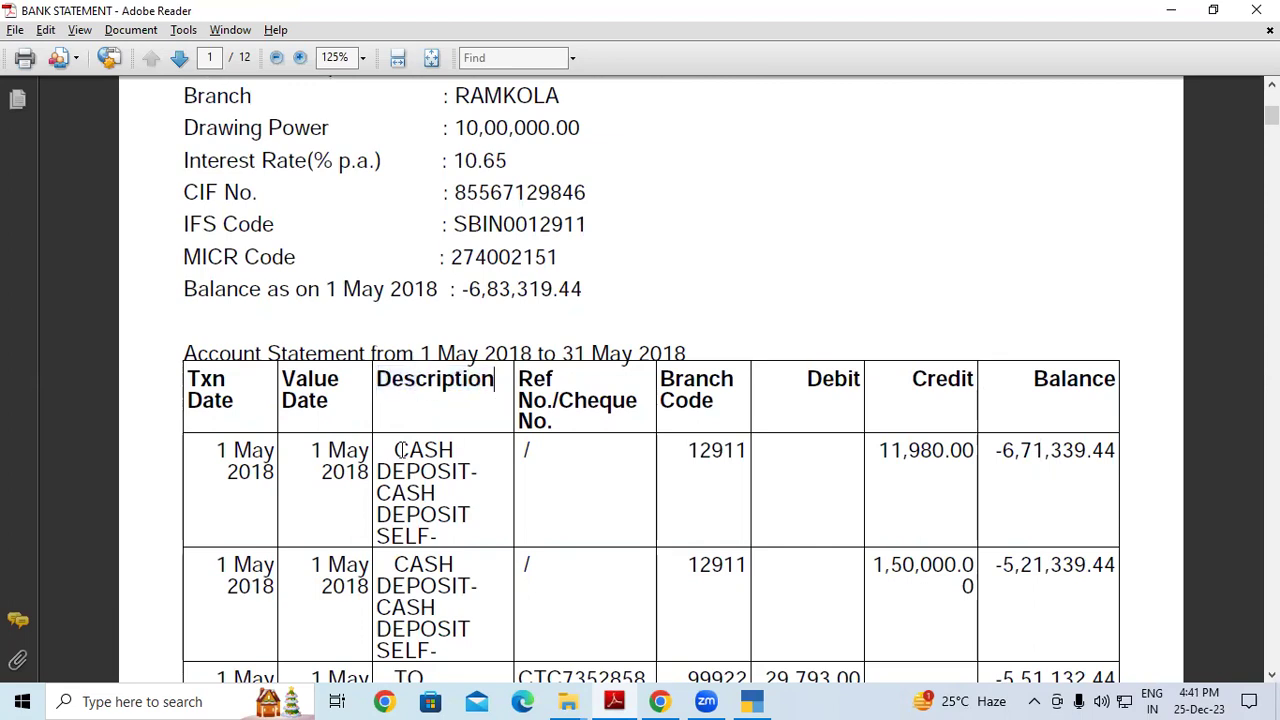
left_click_drag(395, 450, 479, 503)
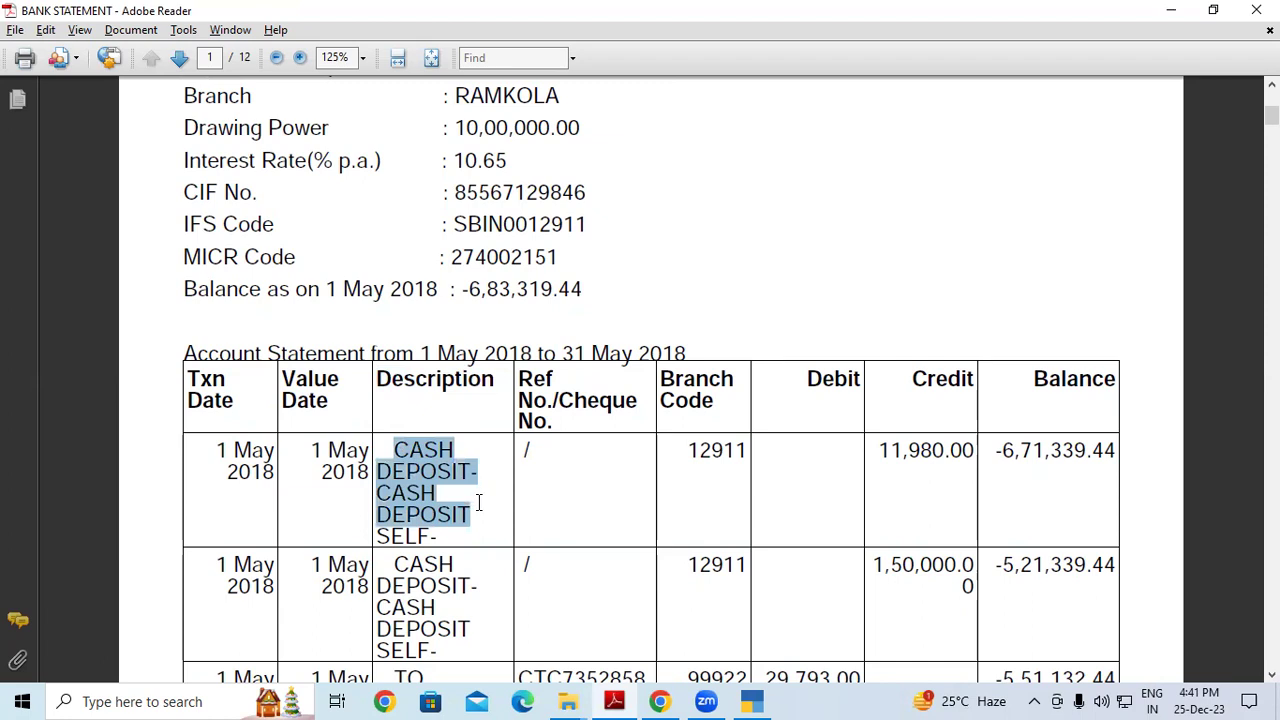
left_click(479, 503)
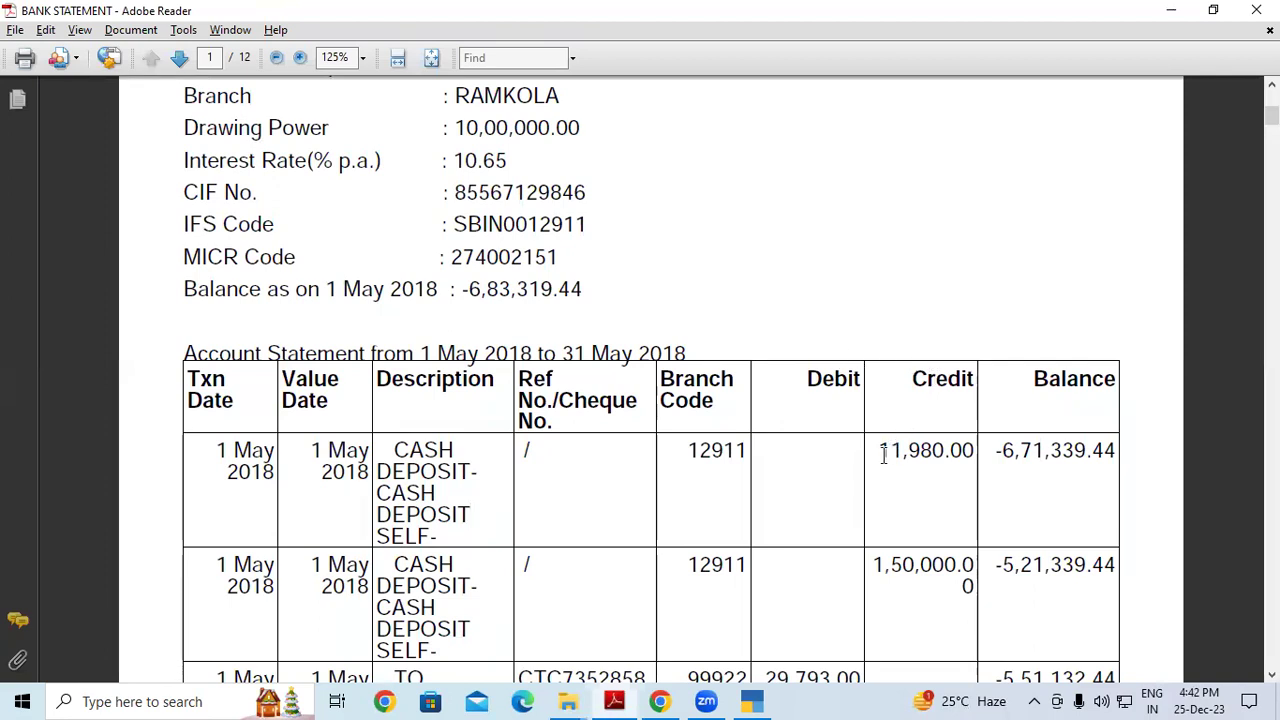
Compare the first deposit's 11,980.00 credit and resulting balance with the opening balance
left_click_drag(877, 452, 963, 451)
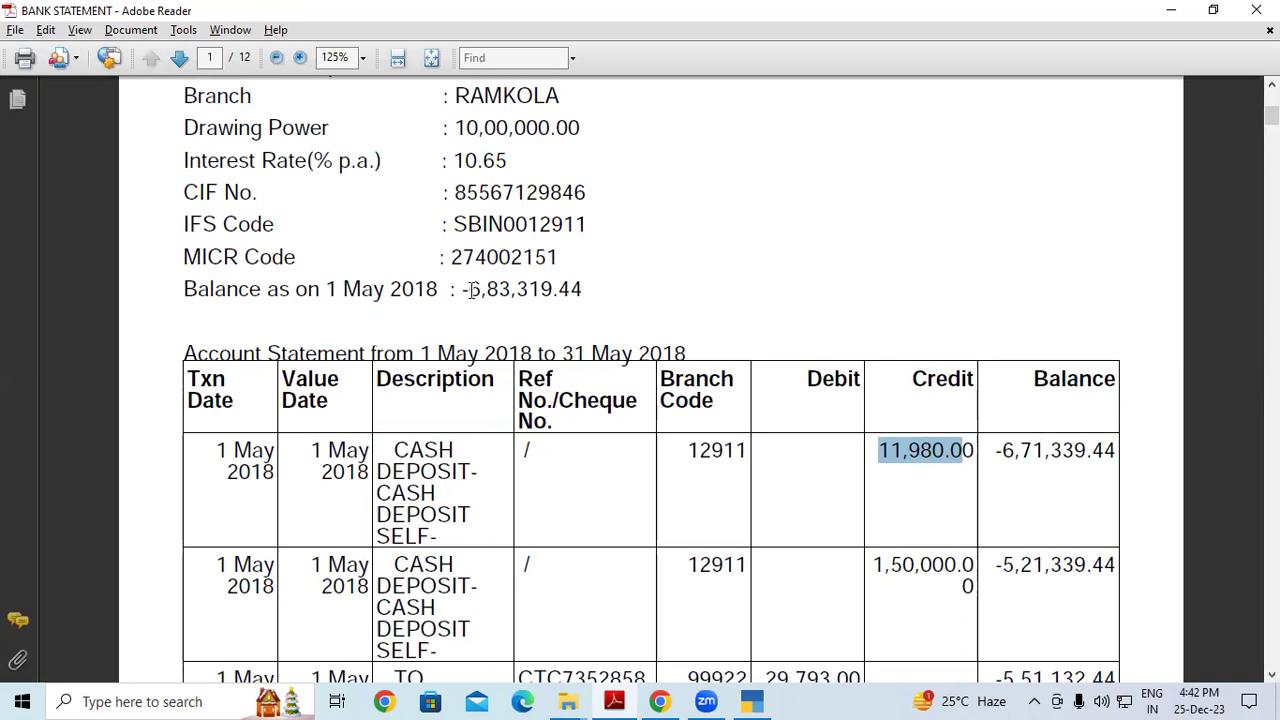
left_click_drag(462, 289, 554, 289)
left_click(558, 289)
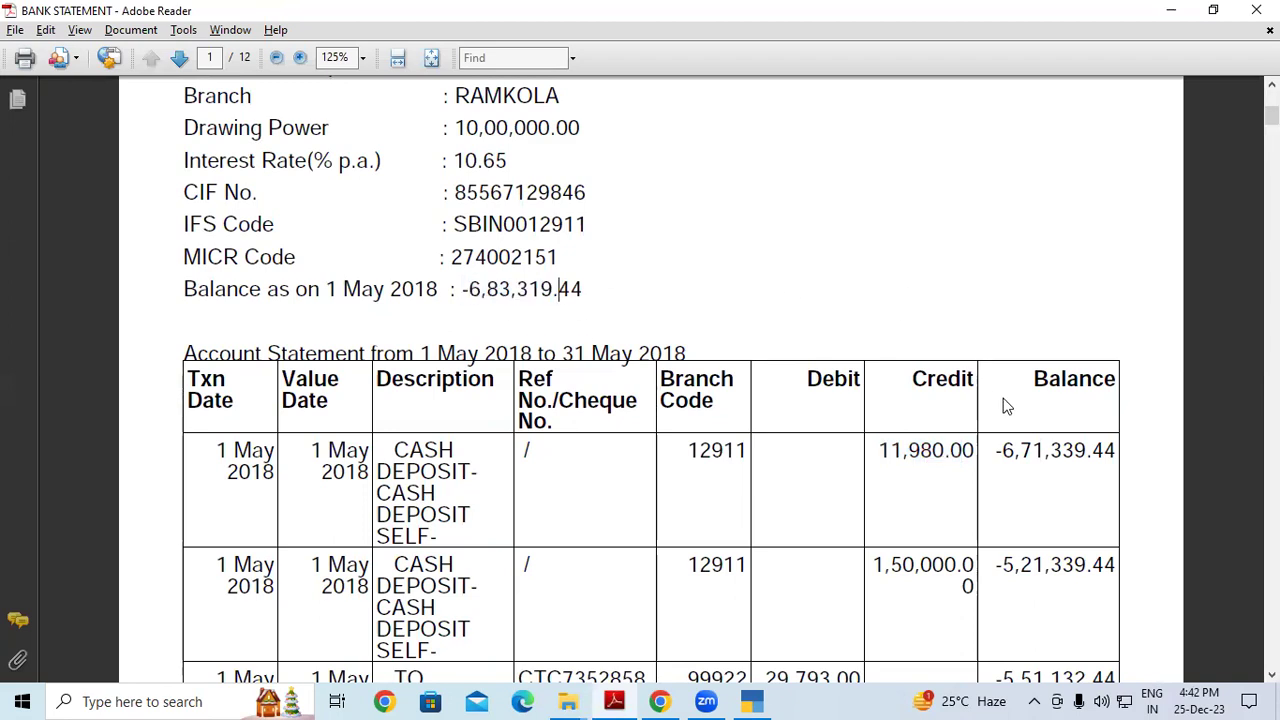
left_click_drag(1003, 452, 1118, 451)
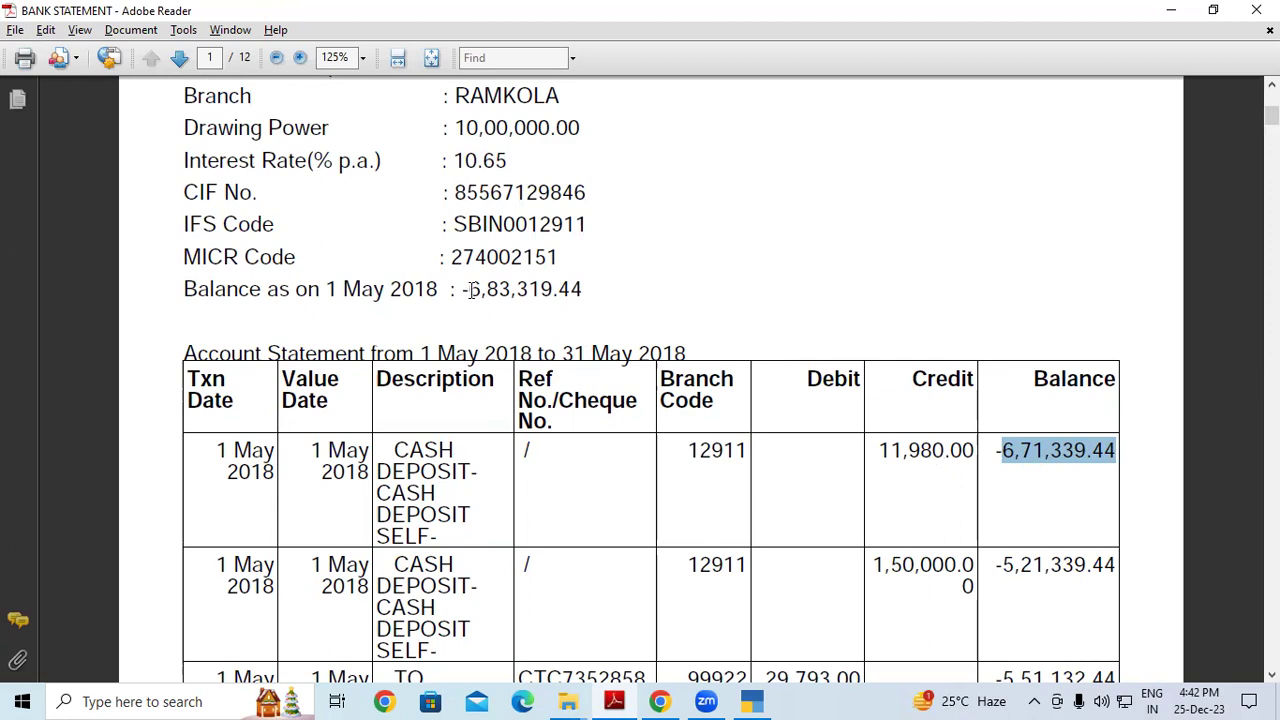
left_click_drag(480, 290, 583, 289)
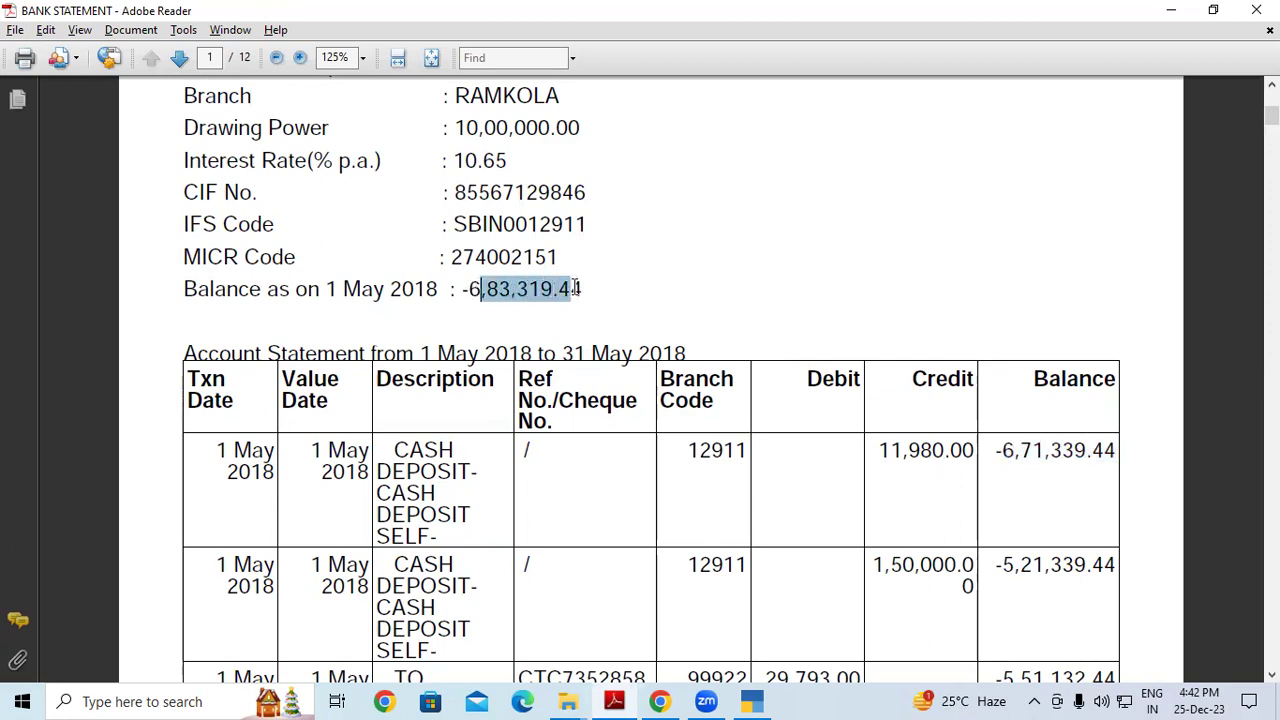
left_click(620, 293)
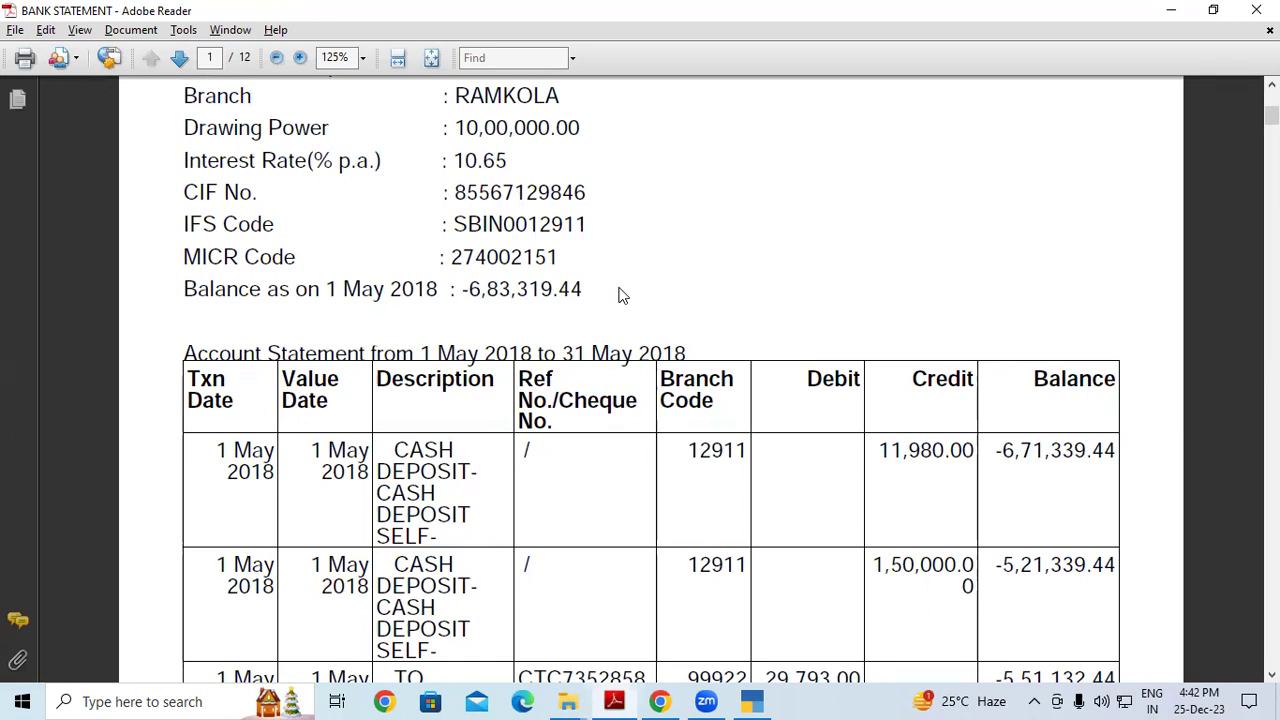
Point out again the date, 11,980.00 credit, -6,71,339.44 balance and deposit description
left_click_drag(229, 449, 268, 478)
left_click(280, 462)
left_click_drag(874, 456, 955, 455)
left_click(950, 455)
left_click_drag(460, 289, 498, 289)
left_click_drag(867, 452, 1118, 452)
left_click(1118, 452)
left_click_drag(986, 455, 1125, 461)
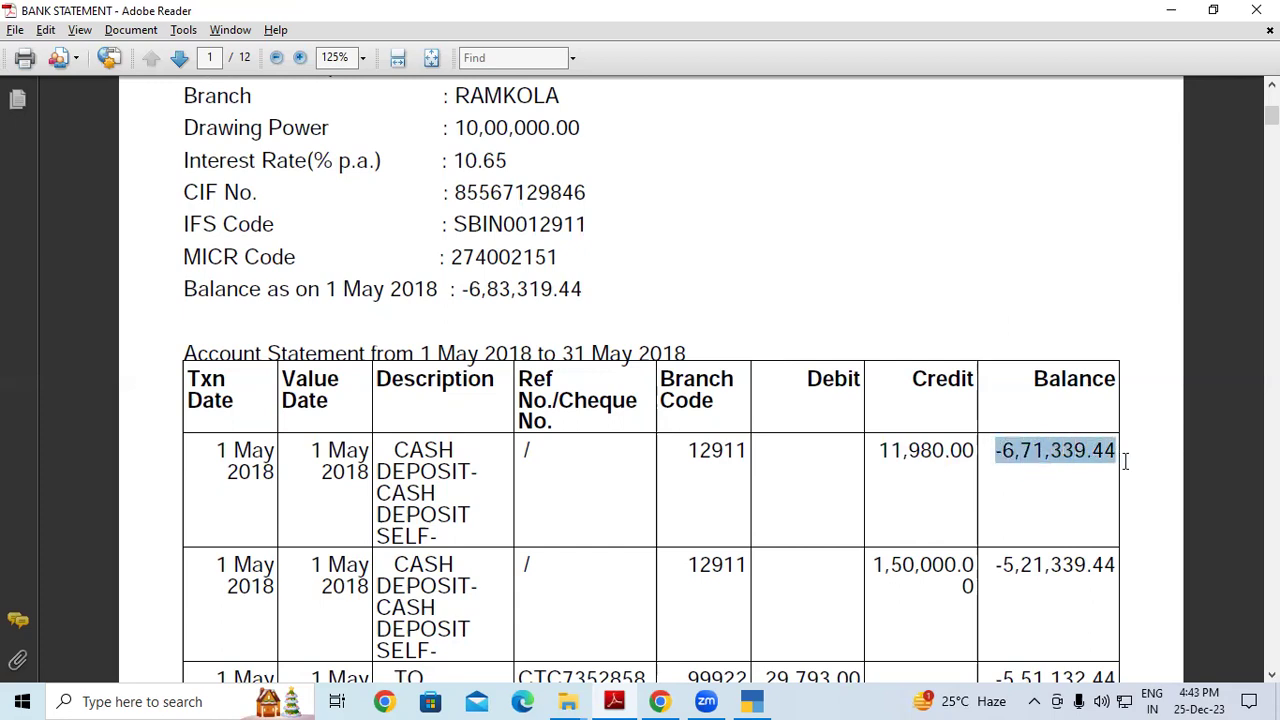
left_click(1125, 461)
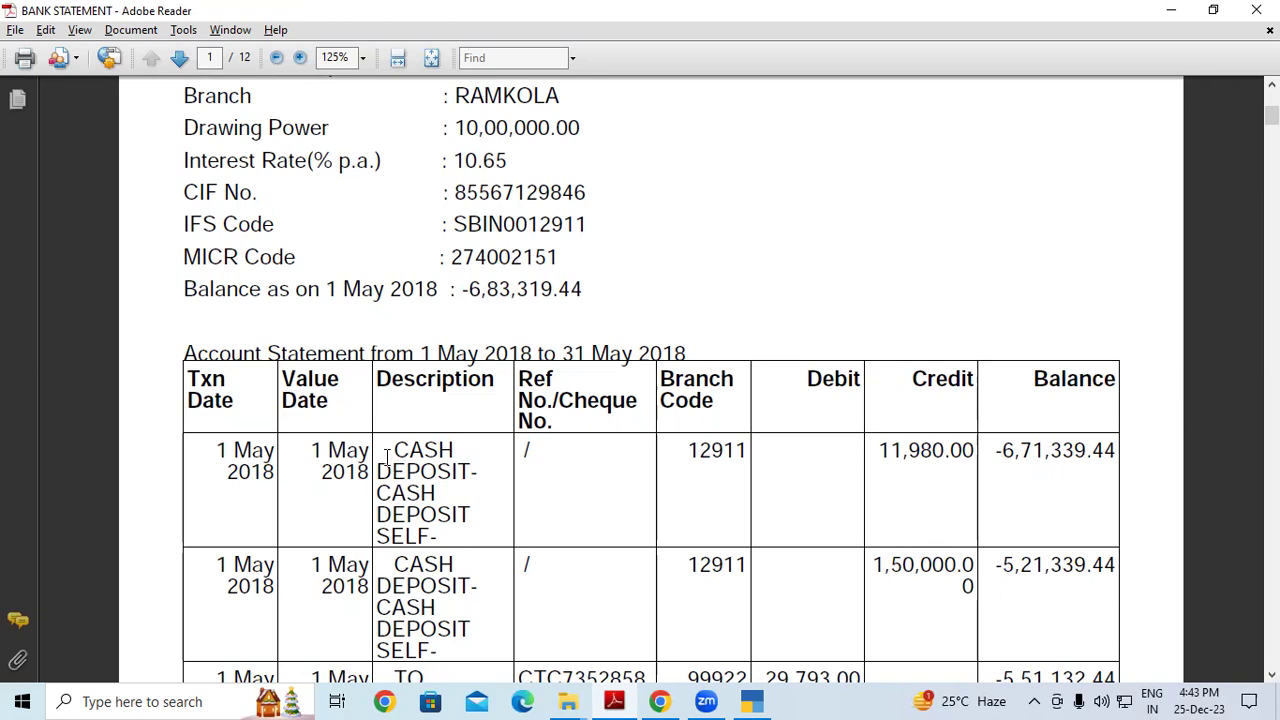
left_click_drag(386, 457, 438, 536)
left_click(438, 536)
Return to TallyPrime and change the voucher type to Contra with F4
key("alt+Tab")
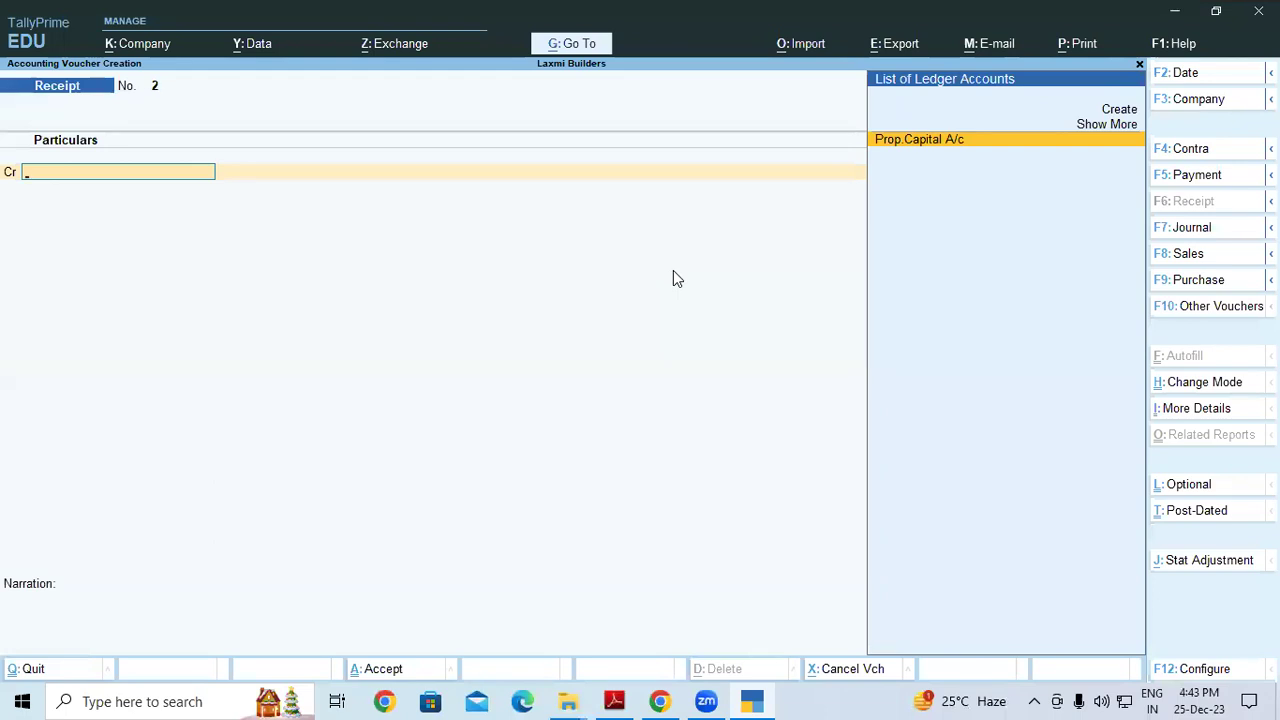
key("F4")
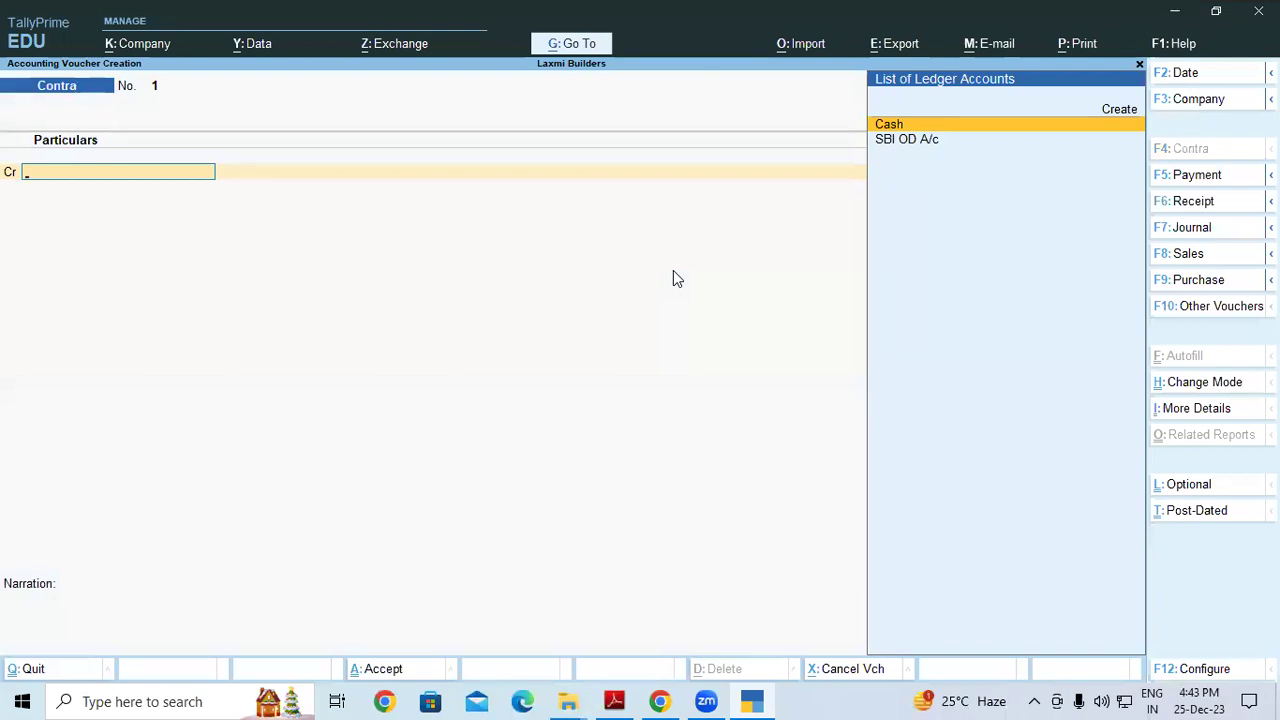
Credit Cash 11,980, debit SBI OD A/c, skip denominations, and save contra voucher 1
key("Return")
type("11980")
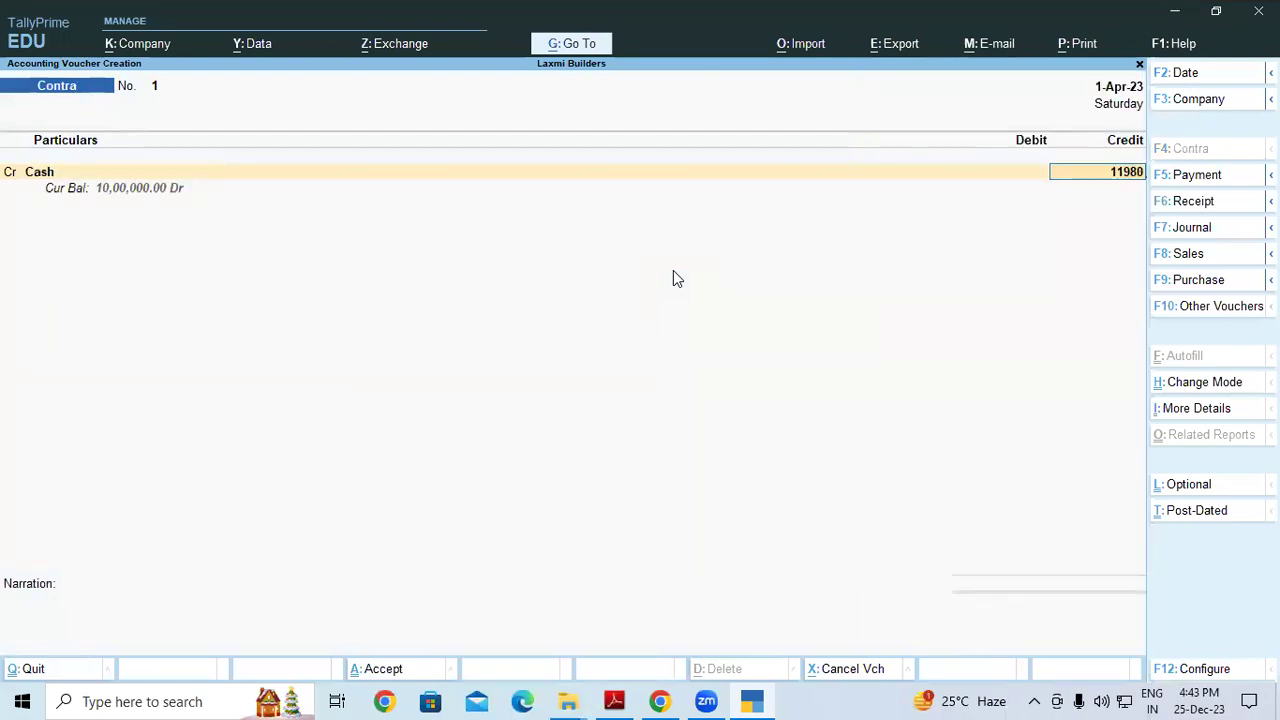
key("Return")
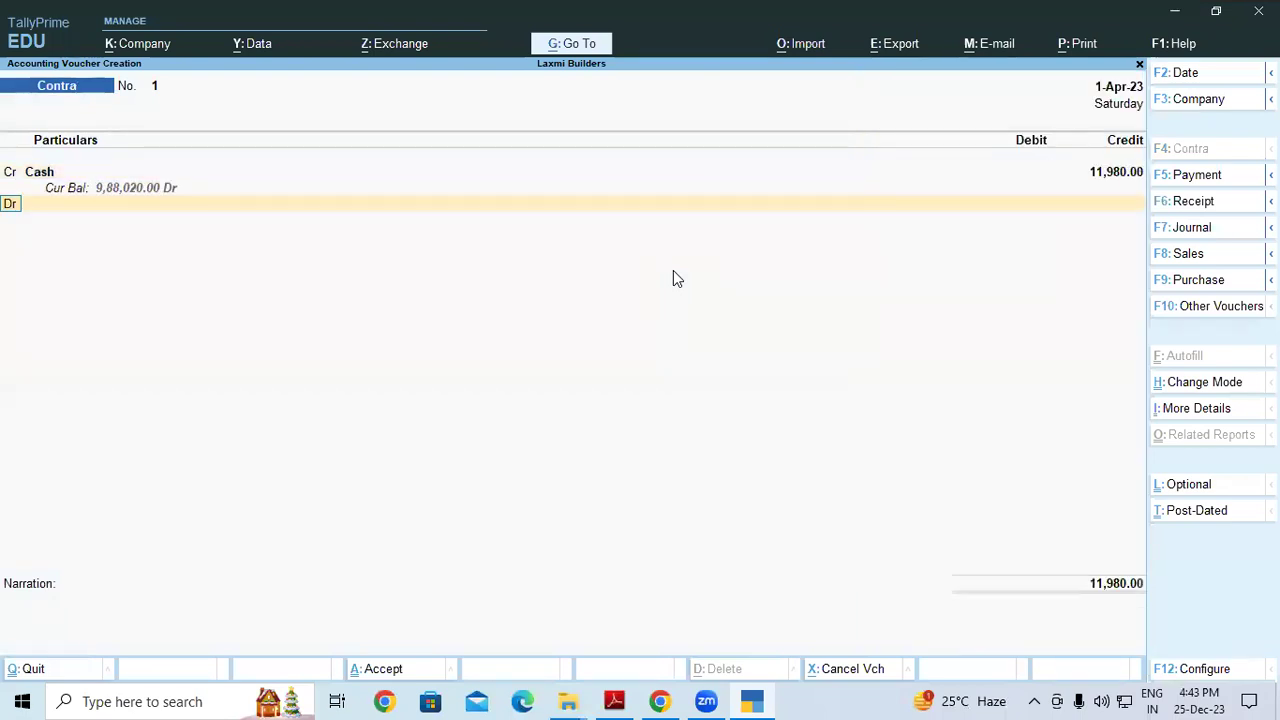
key("Return")
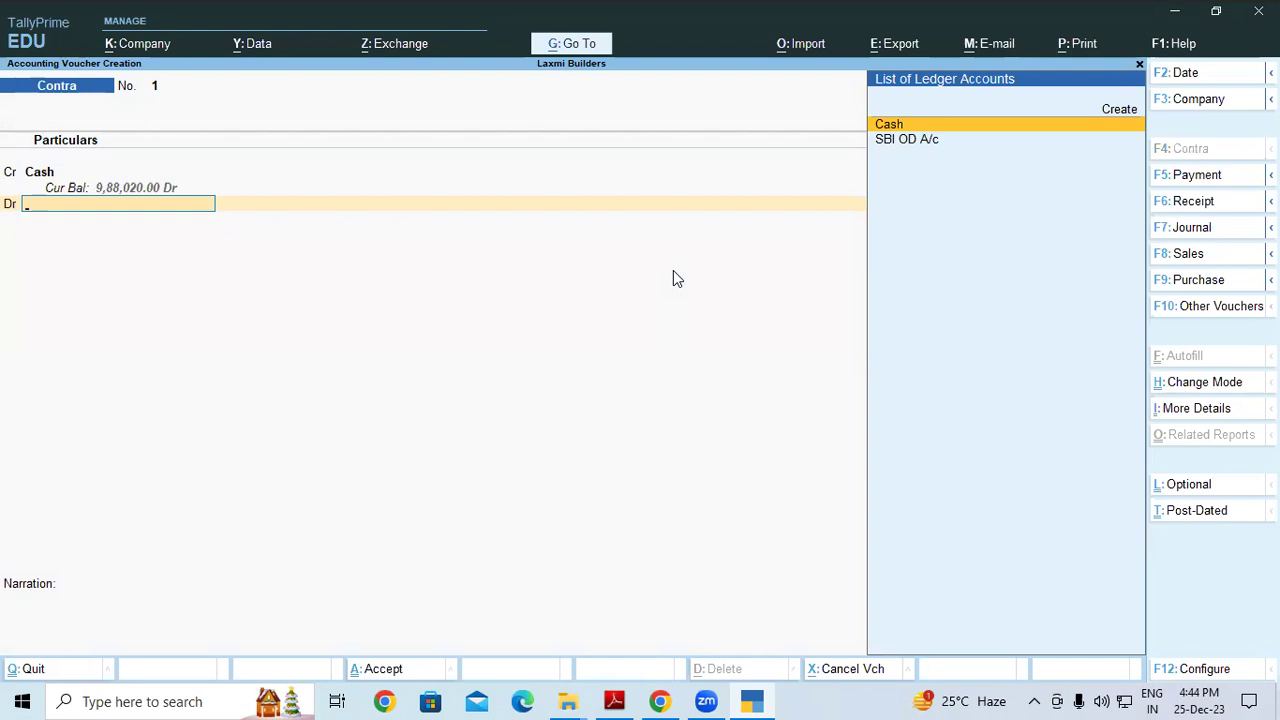
key("Down")
key("Return")
key("Return")
key("Return")
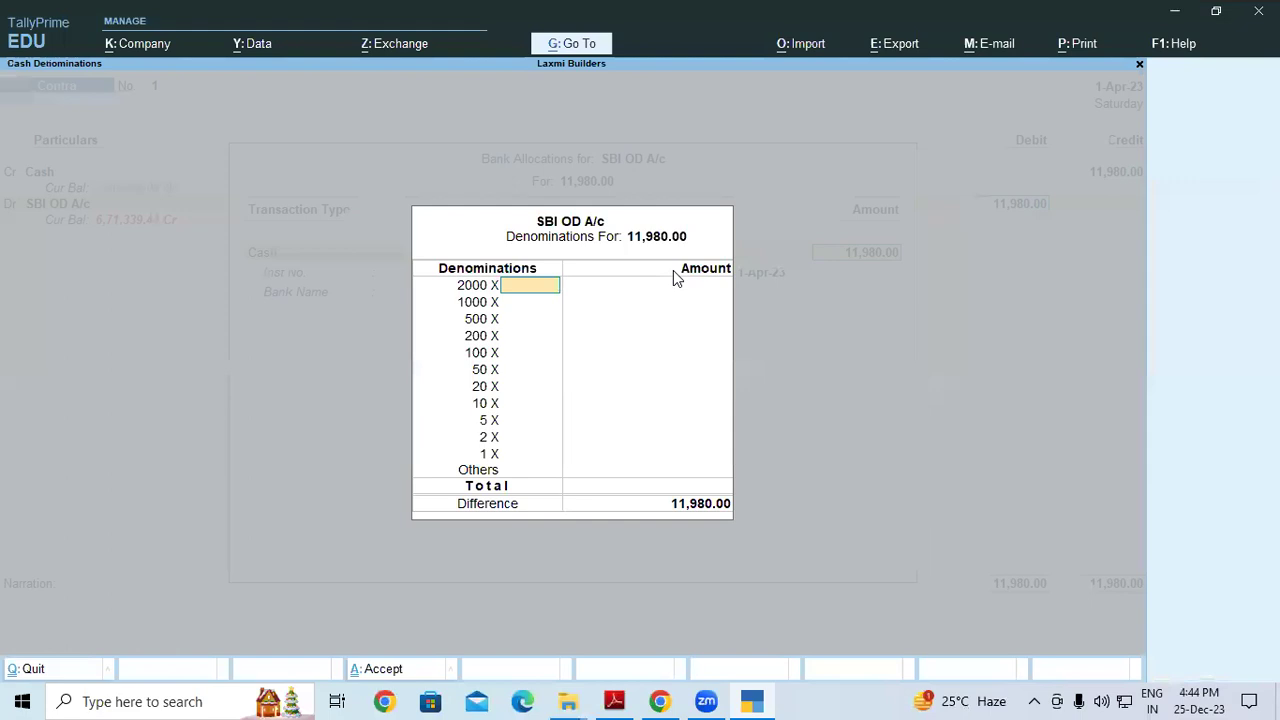
key("Return")
key("Return")
key("Return")
key("Return")
key("Return")
key("Return")
key("Return")
key("Return")
key("Return")
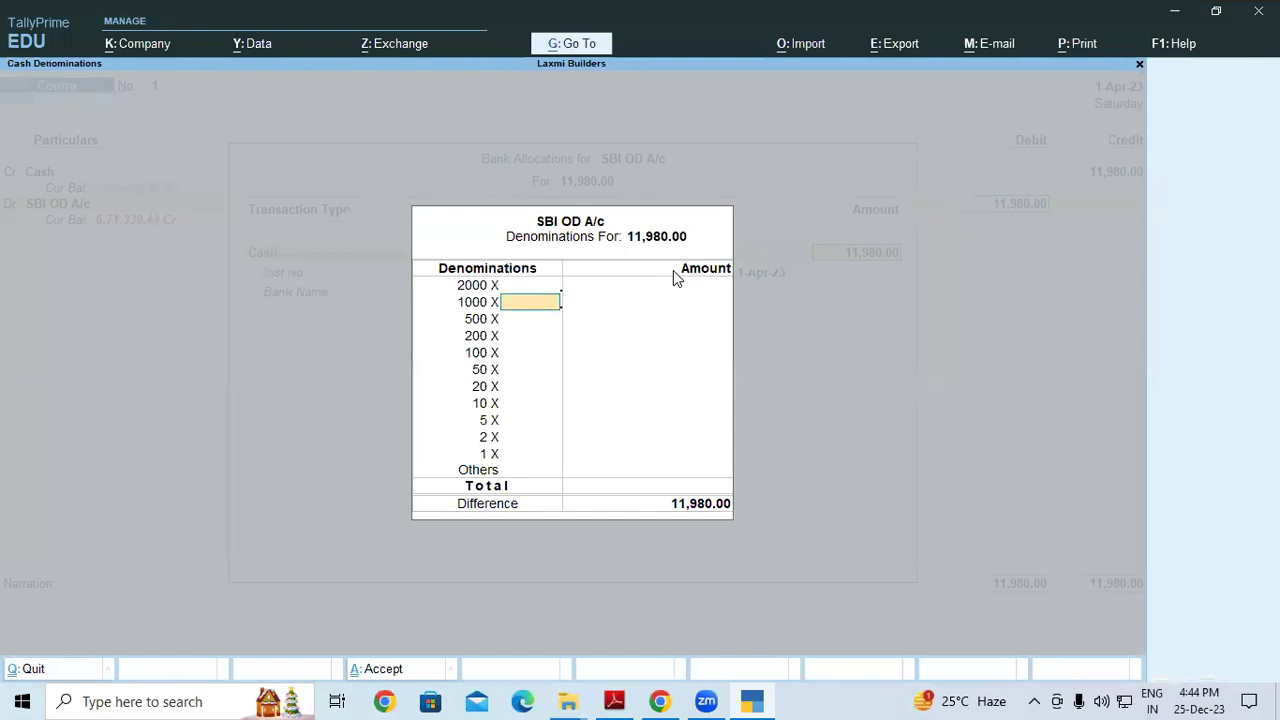
key("Return")
key("Return")
key("Return")
key("Return")
key("Return")
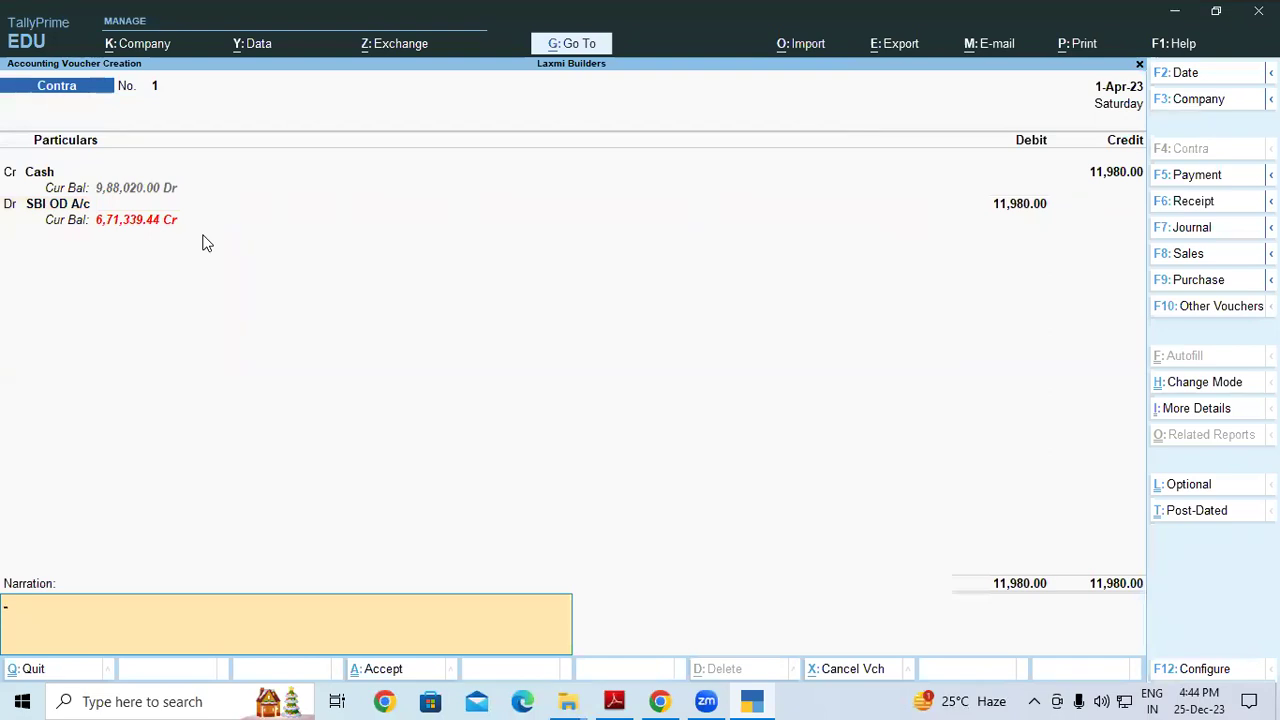
key("Return")
key("Return")
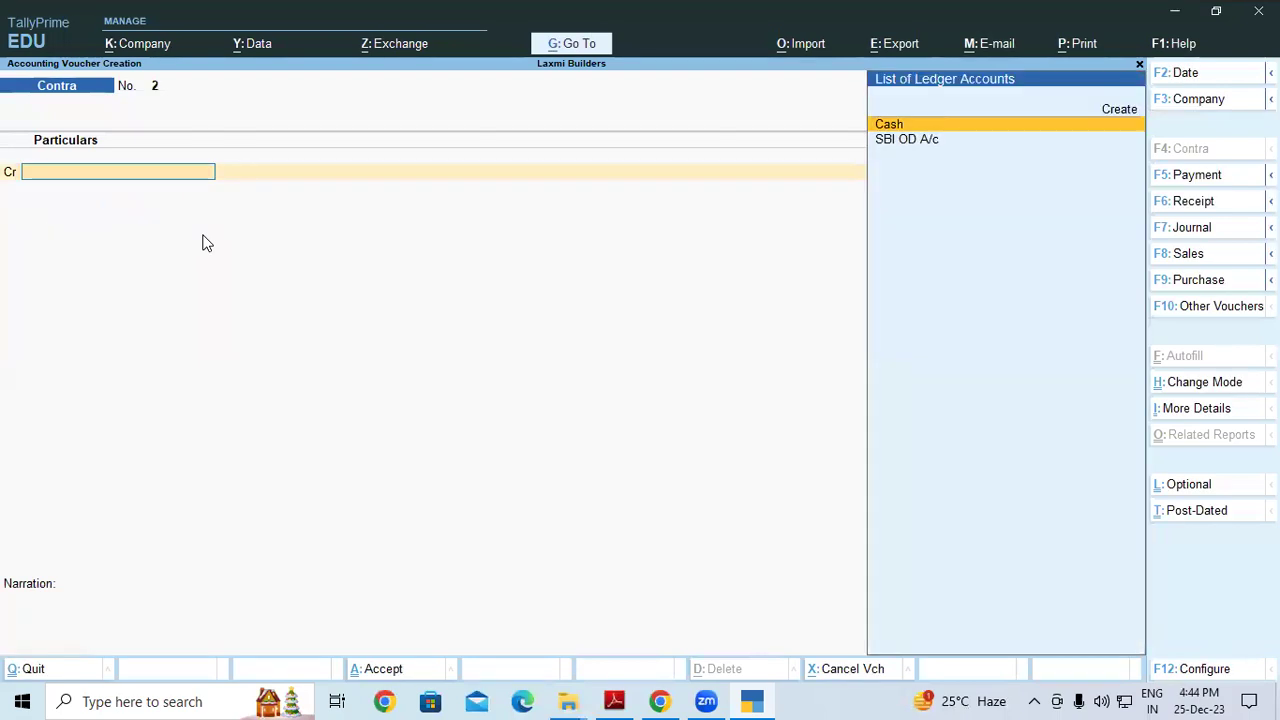
Locate and highlight the 1,50,000.00 cash deposit in row two of the bank statement
key("alt+Tab")
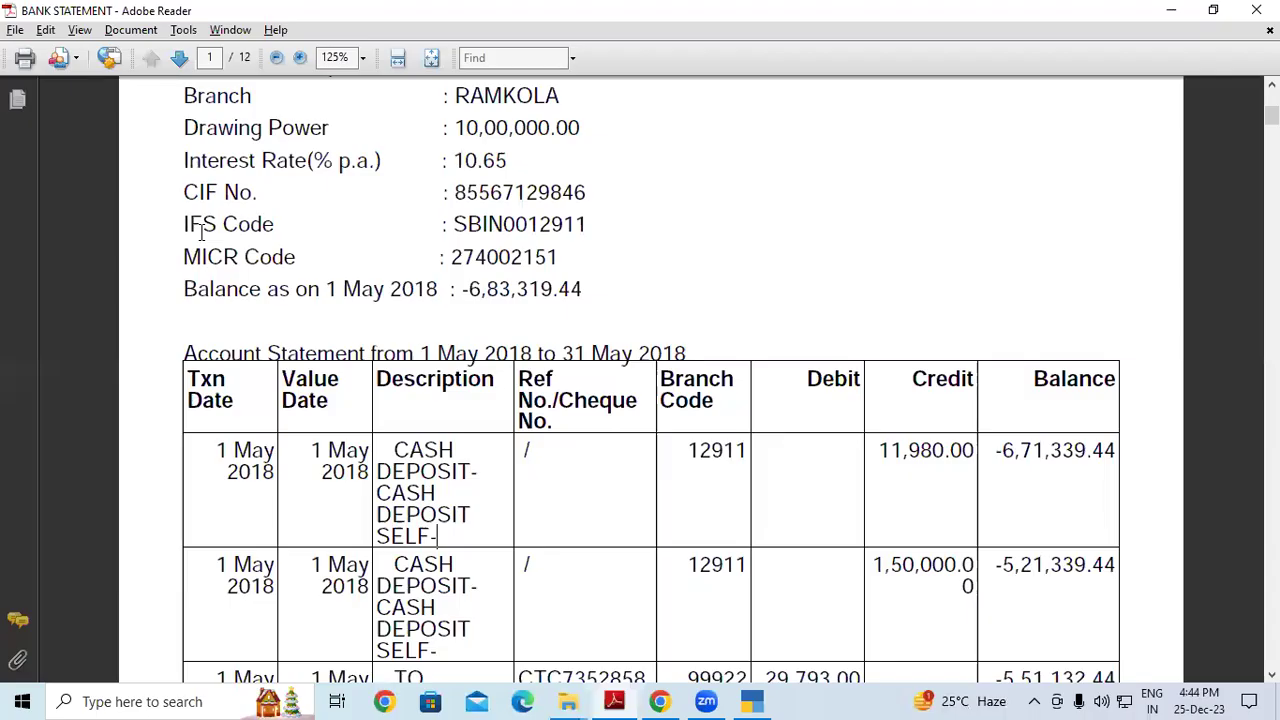
scroll(404, 484, "down", 1)
scroll(405, 484, "down", 1)
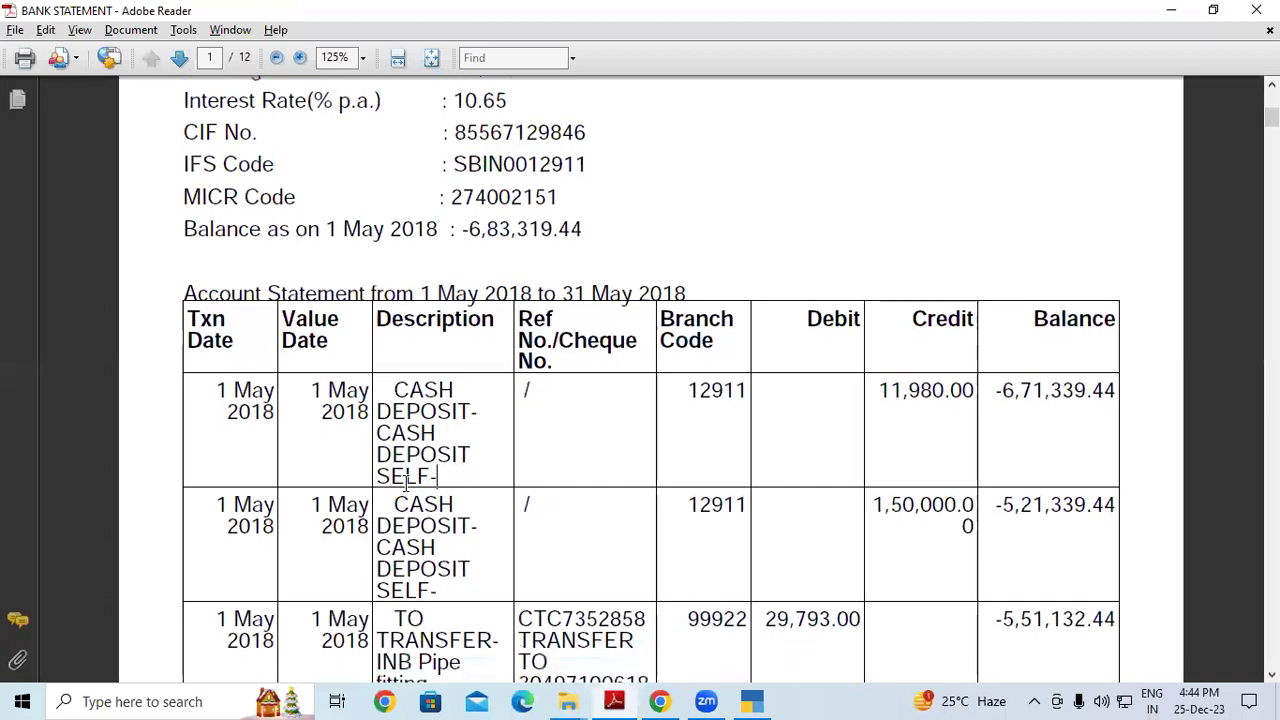
left_click_drag(390, 525, 444, 586)
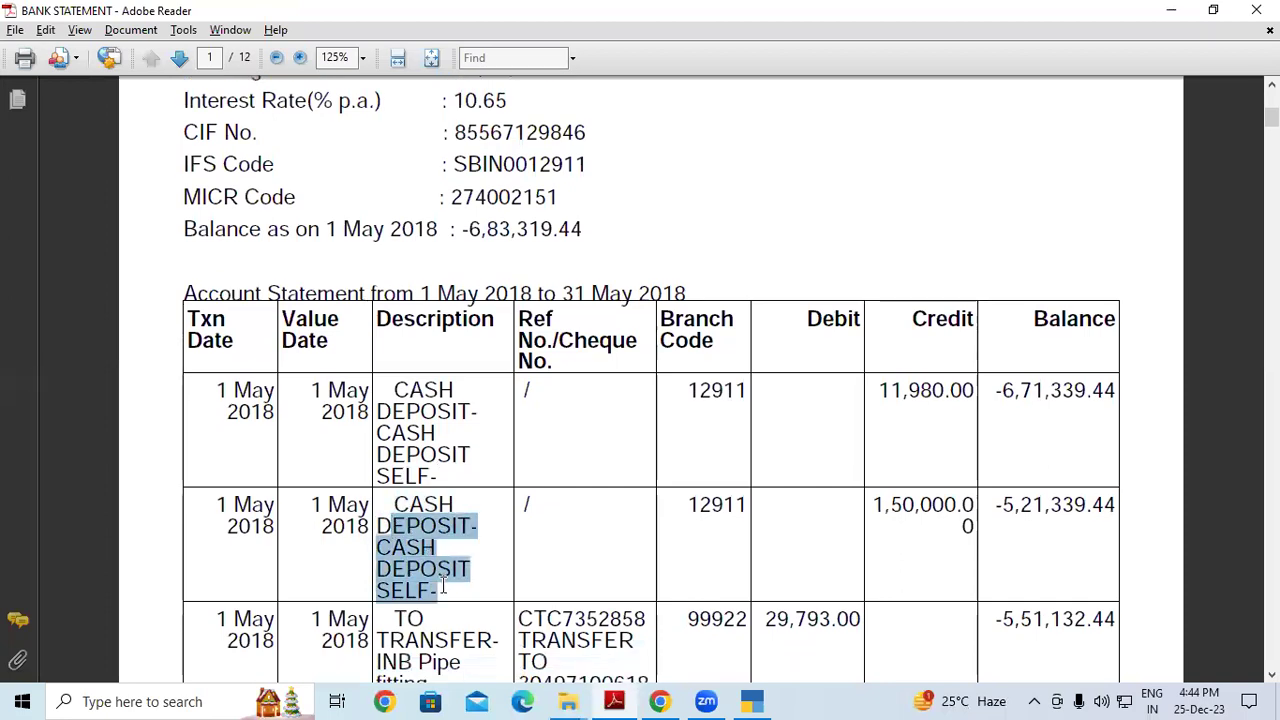
left_click(444, 584)
left_click_drag(872, 505, 968, 514)
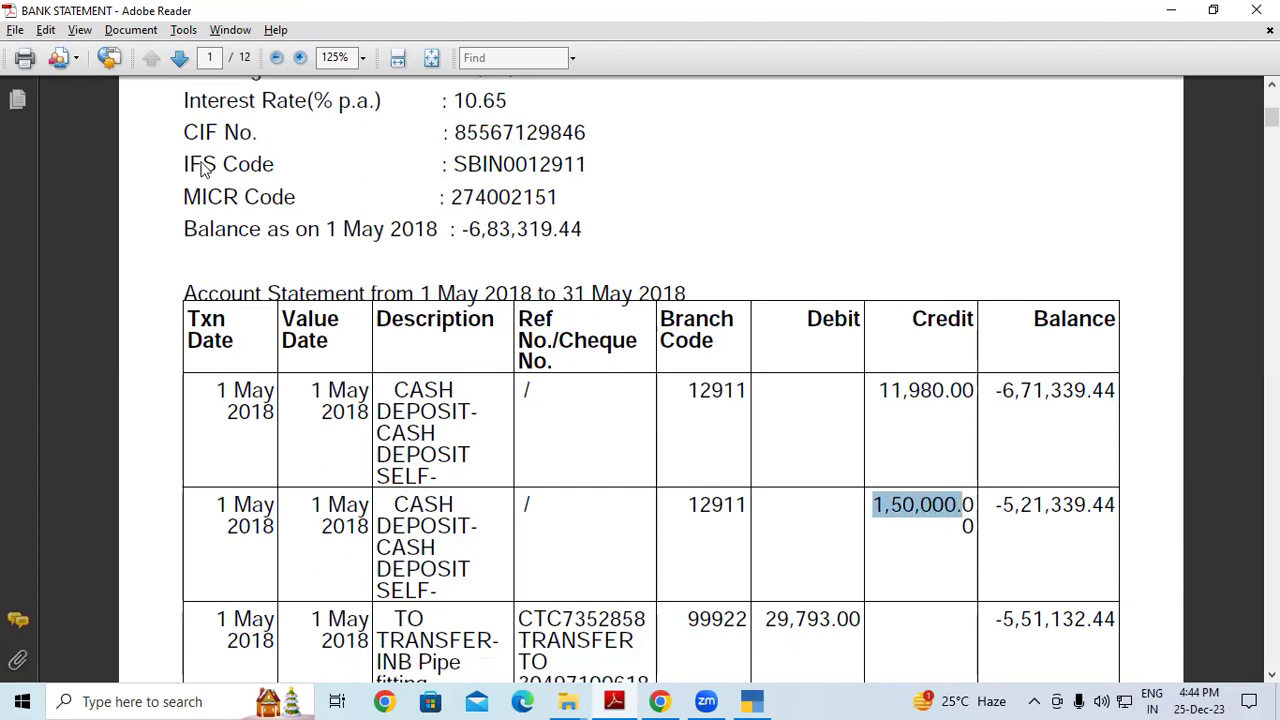
key("alt+Tab")
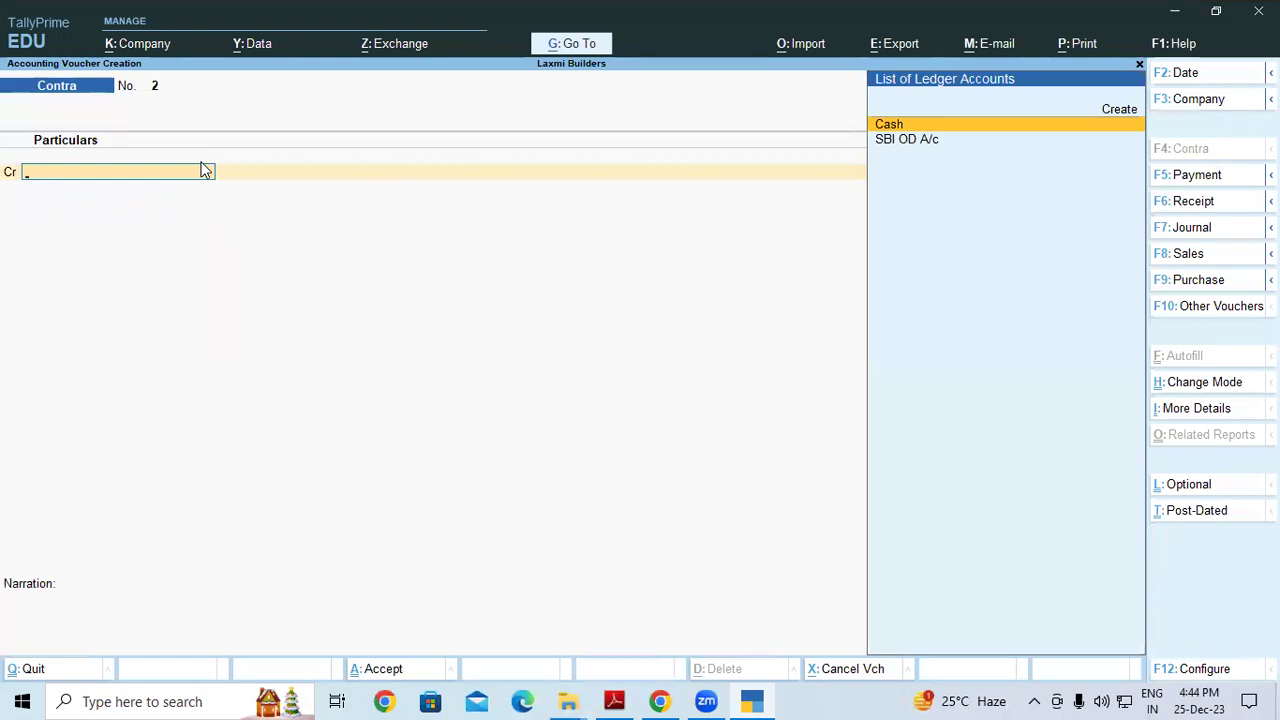
Record Contra No. 2 crediting Cash 1,50,000 and debiting SBI OD A/c, then save it
key("Return")
type("150000")
key("Return")
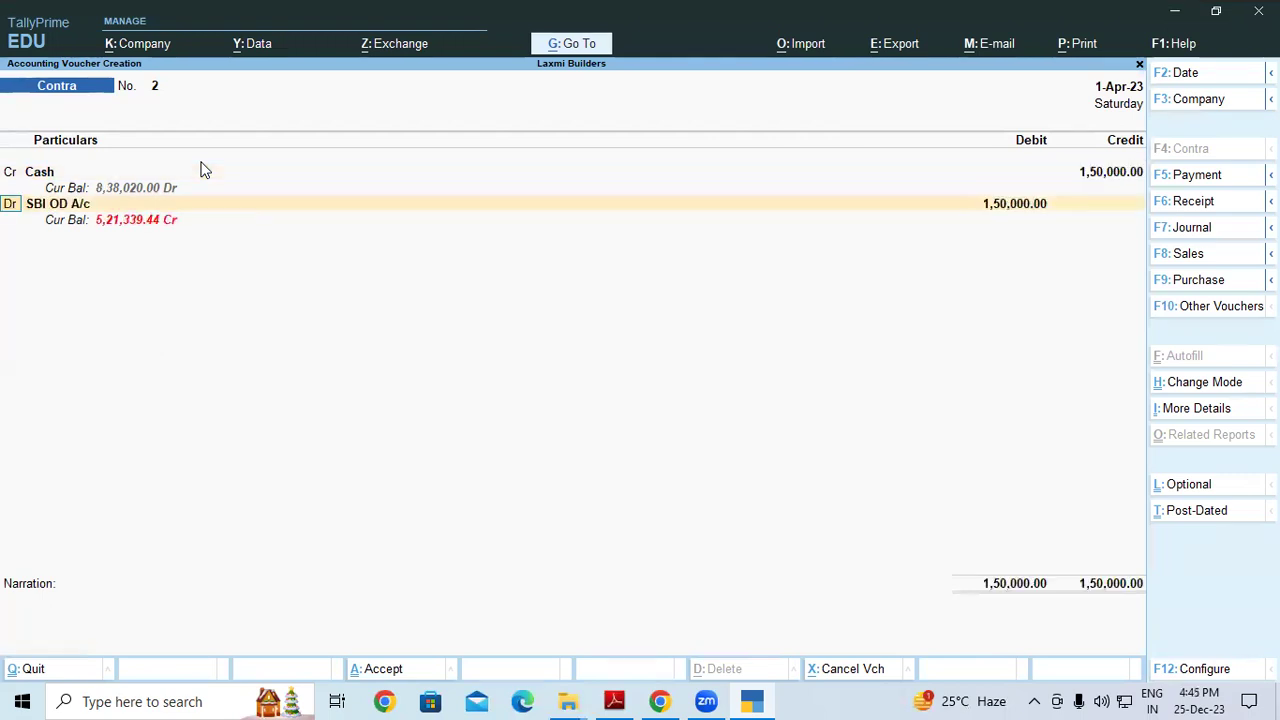
key("Return")
key("Return")
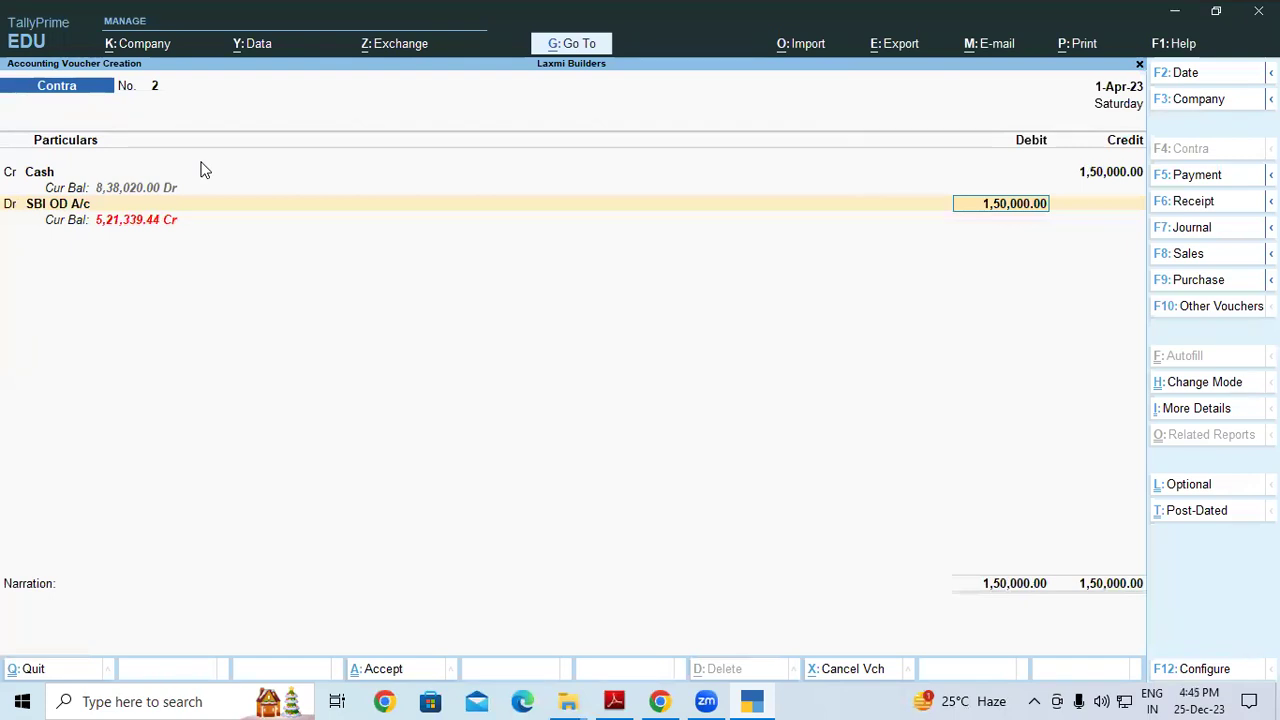
key("Return")
key("Return")
key("Return")
key("Return")
key("Return")
key("Return")
key("Return")
key("Return")
key("Return")
key("Return")
key("Return")
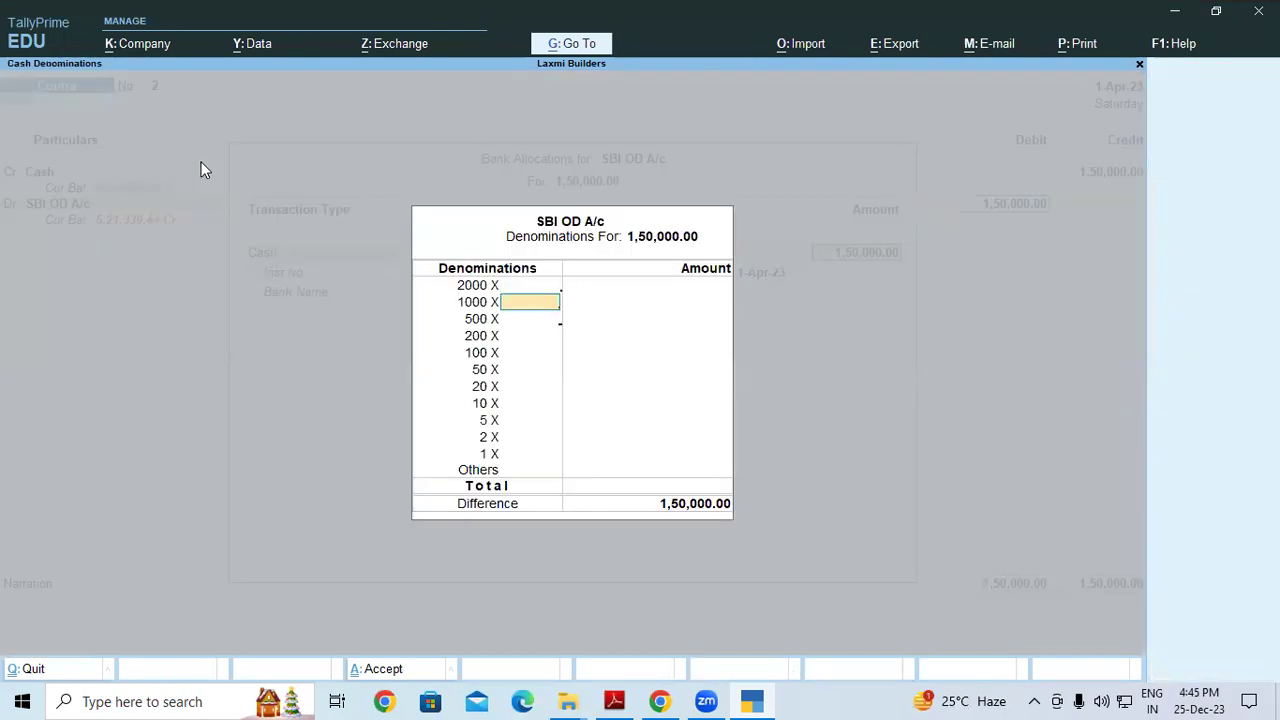
key("Return")
key("Return")
key("Return")
key("Return")
key("Return")
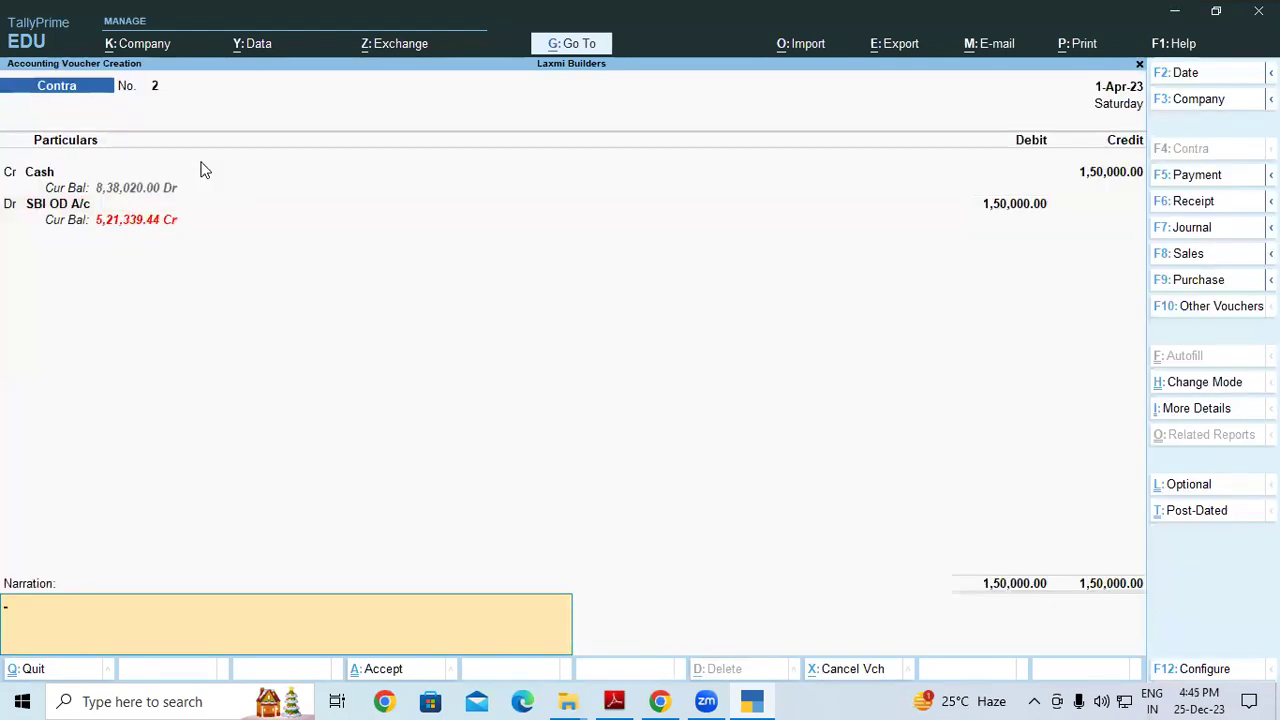
key("Return")
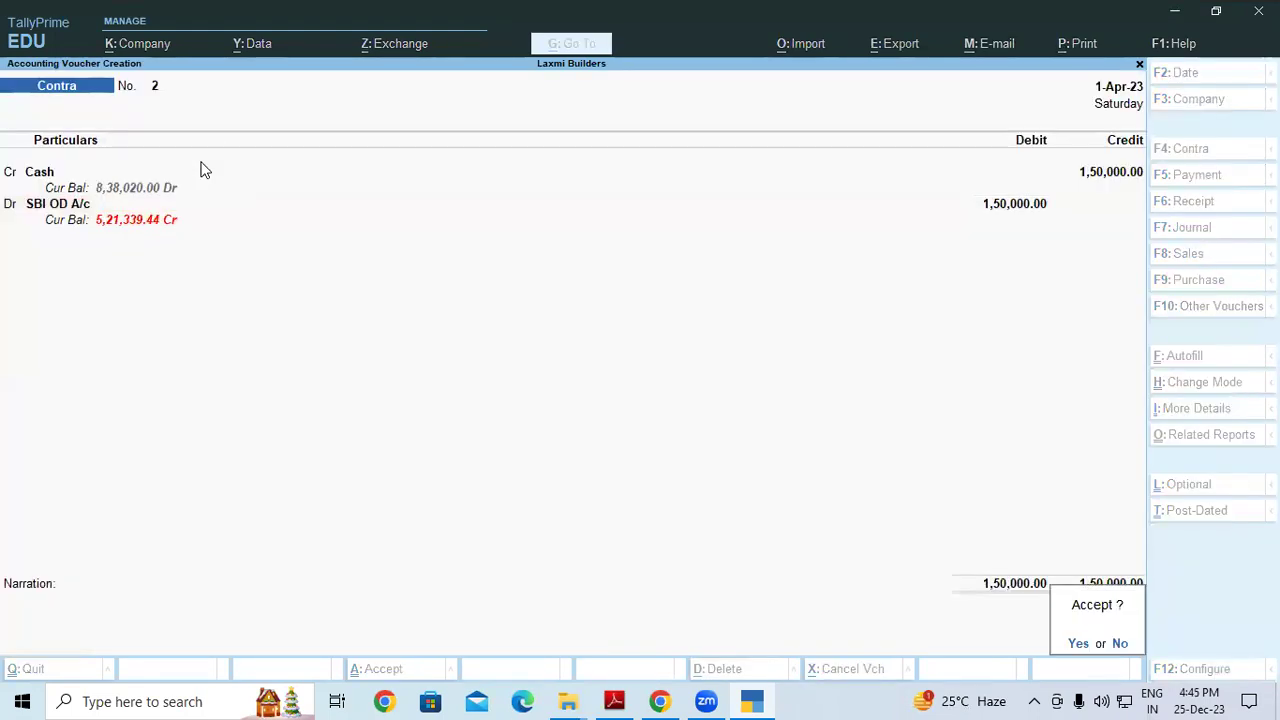
key("alt+Tab")
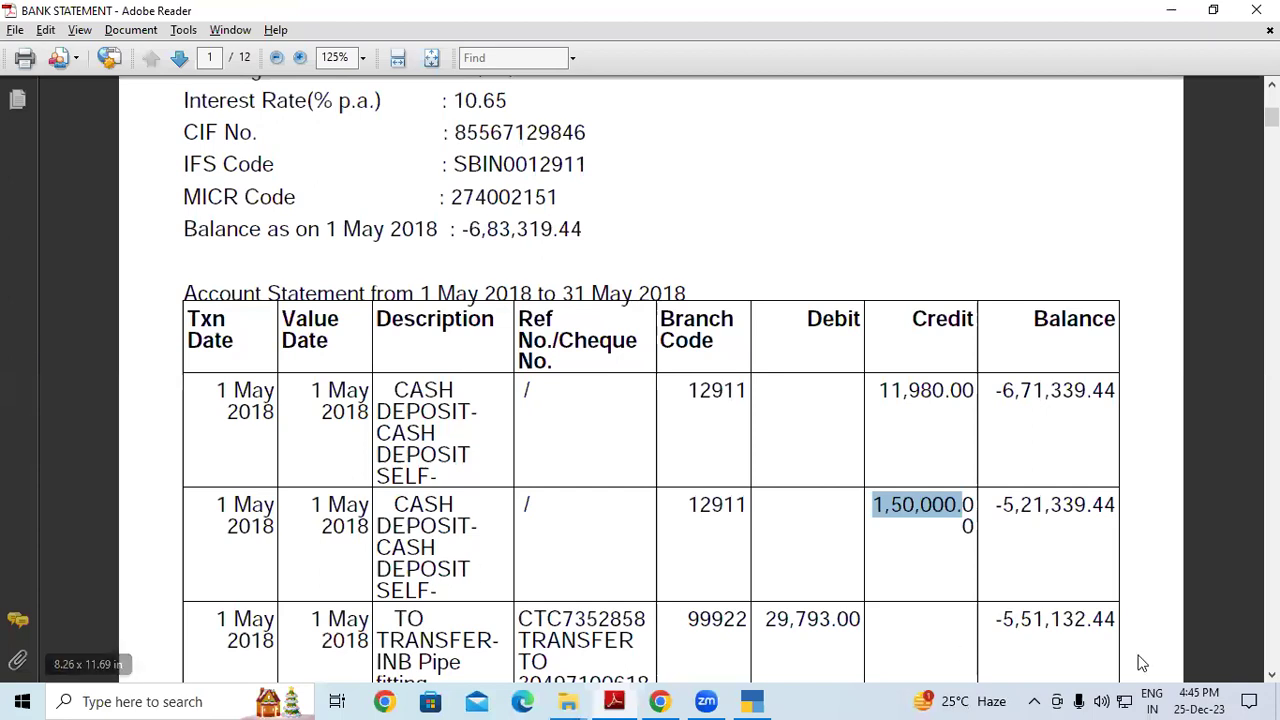
left_click_drag(995, 619, 1075, 620)
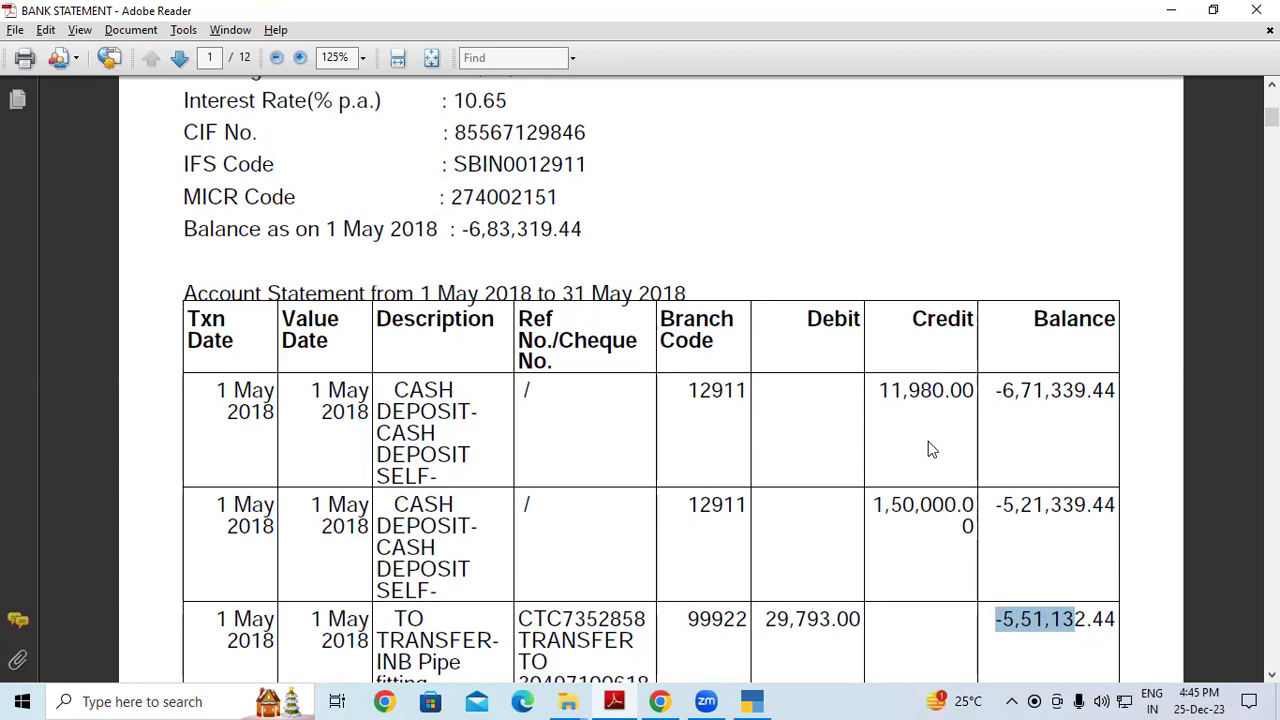
key("alt+Tab")
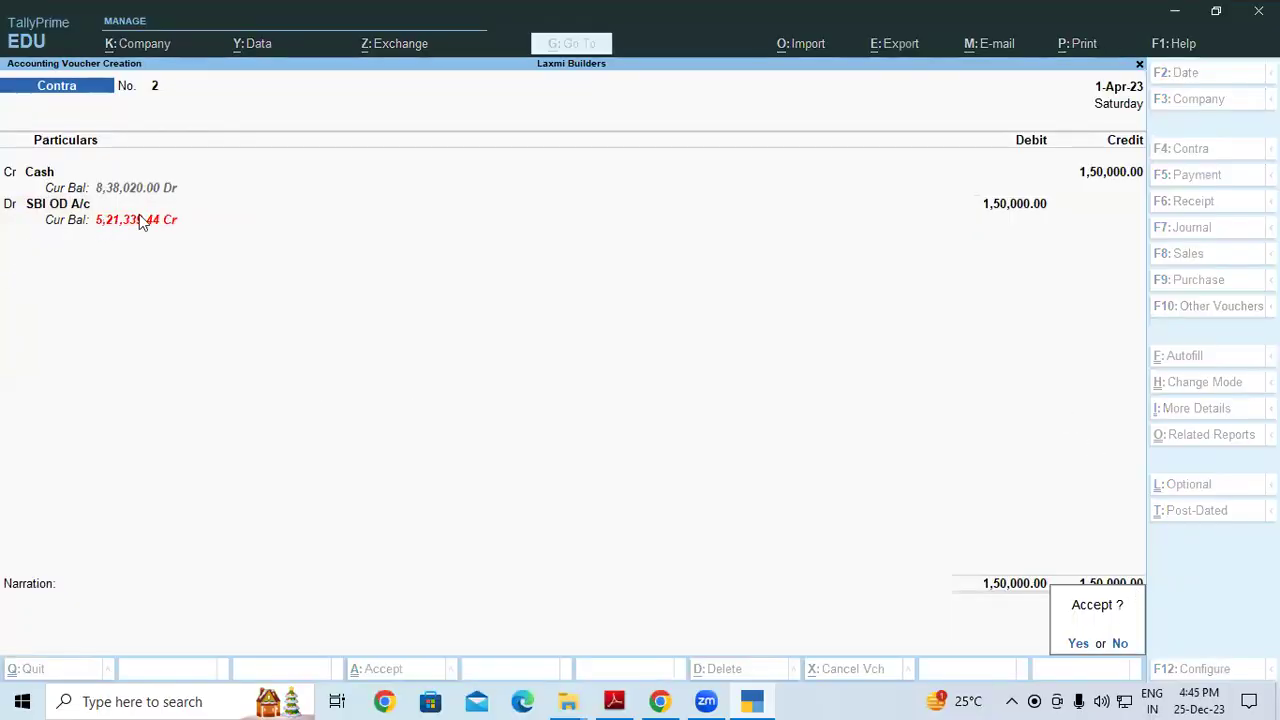
key("alt+Tab")
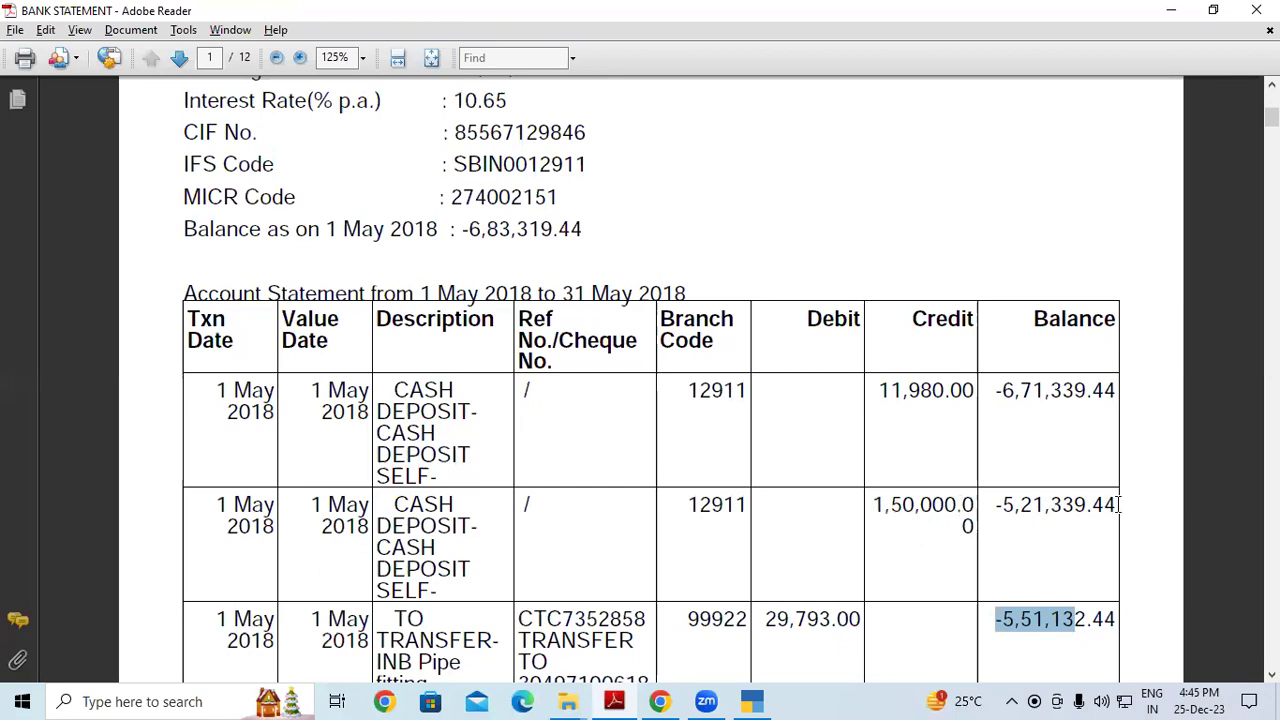
left_click_drag(1120, 505, 177, 289)
left_click(174, 294)
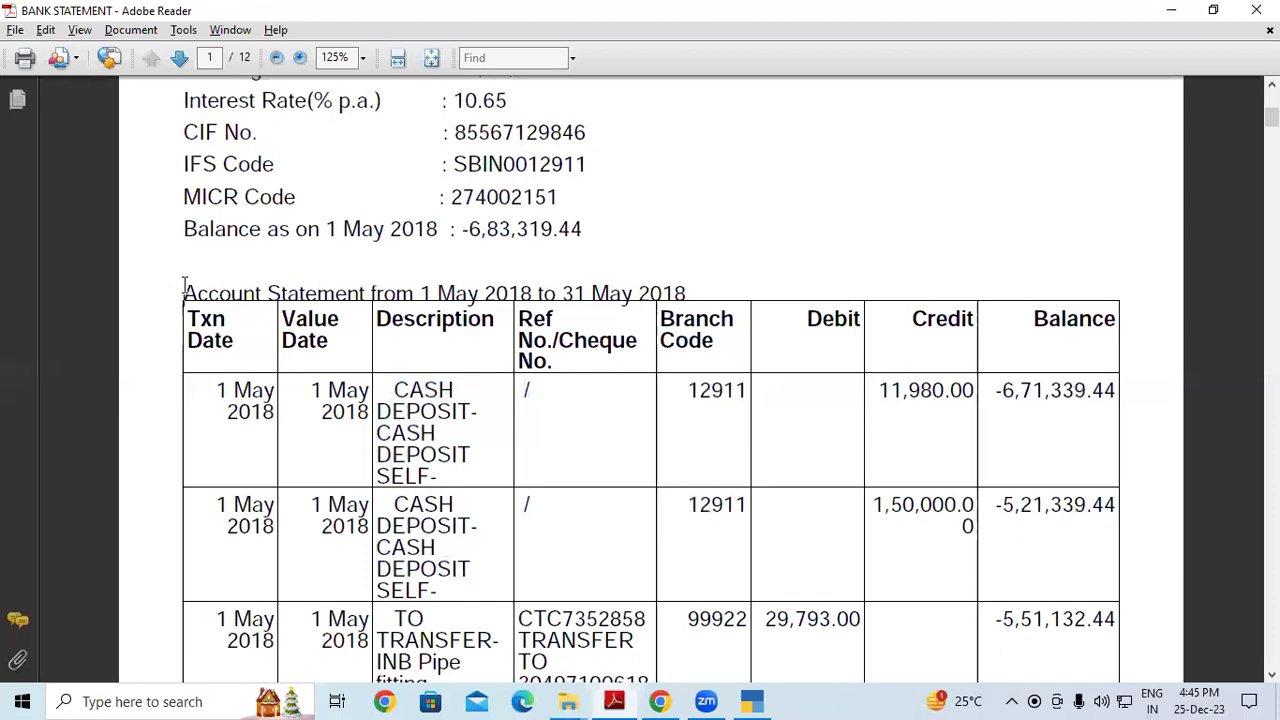
scroll(432, 304, "up", 2)
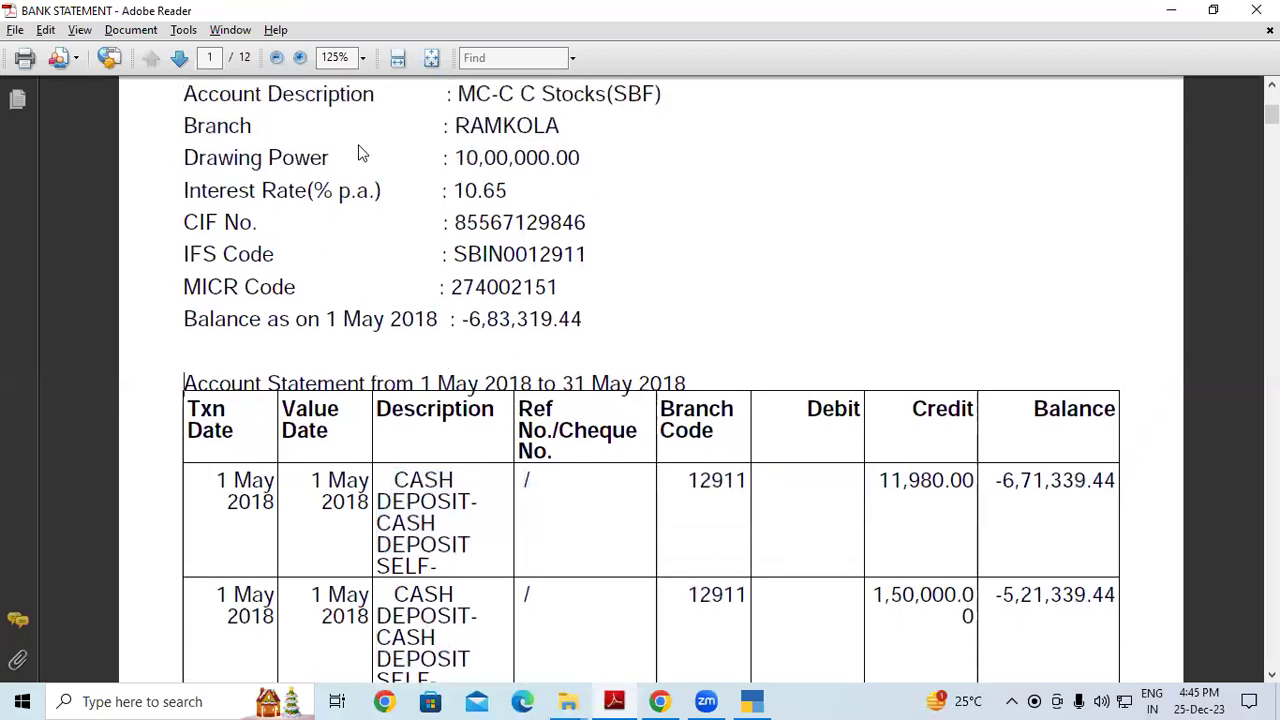
scroll(600, 470, "down", 1)
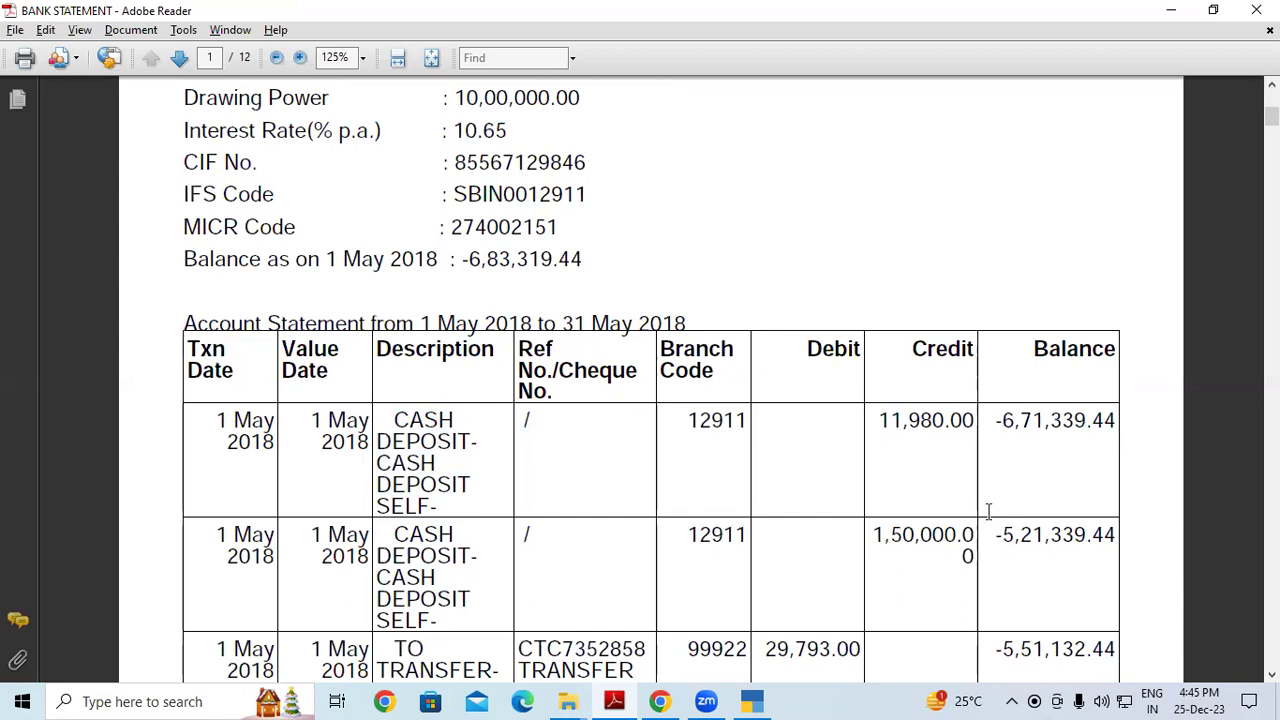
key("alt")
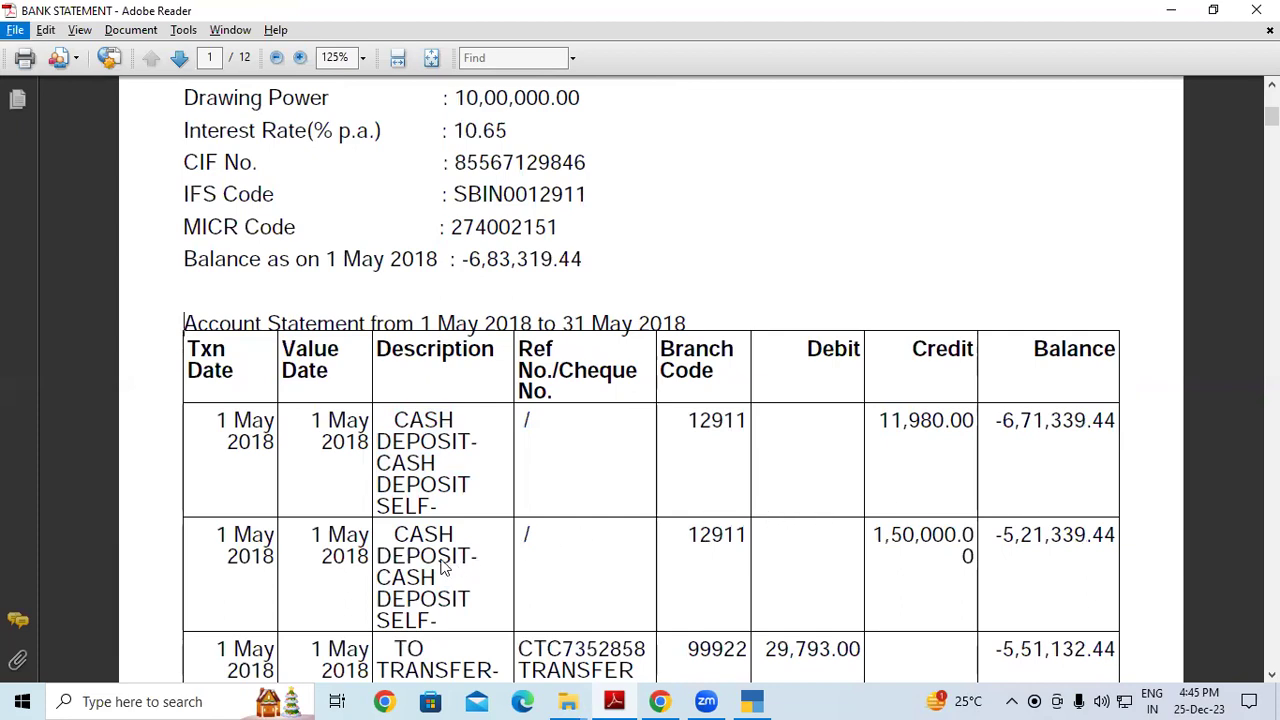